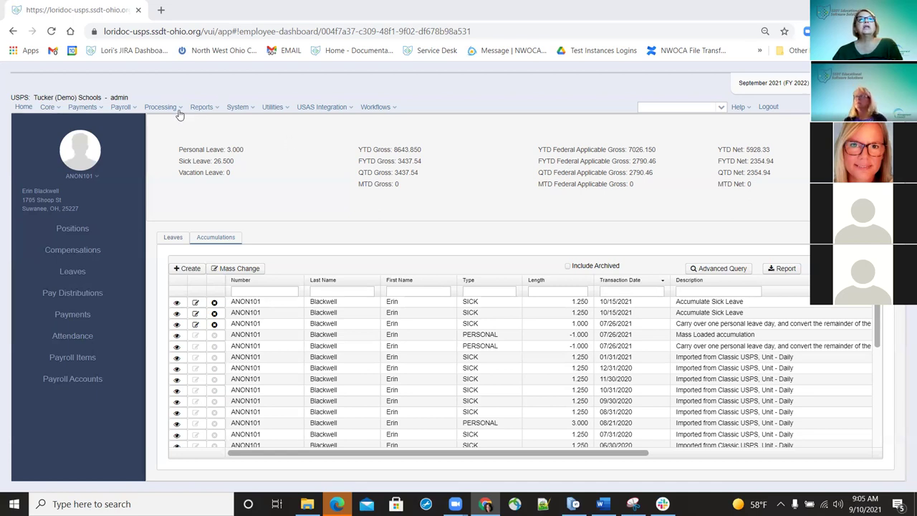
# - Go to Payroll > Payroll Processing to list the past posted payrolls
pyautogui.click(120, 109)
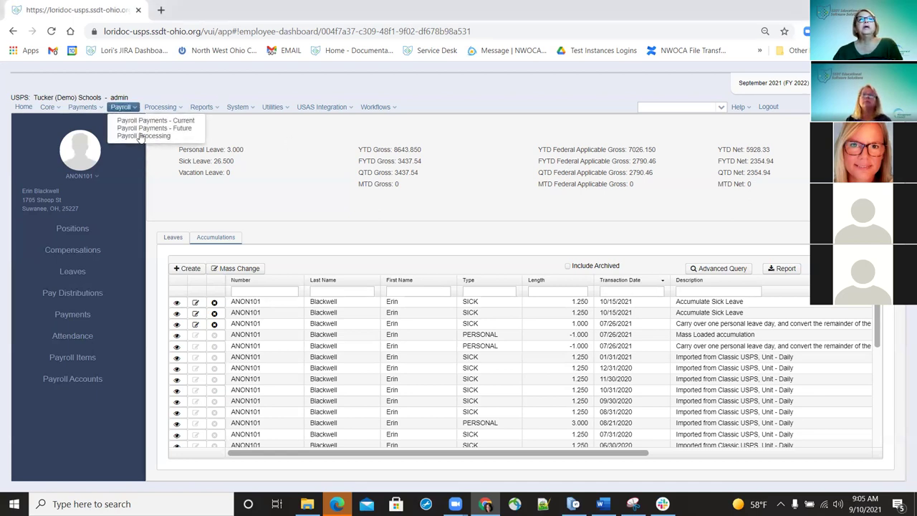
pyautogui.click(141, 137)
pyautogui.click(133, 111)
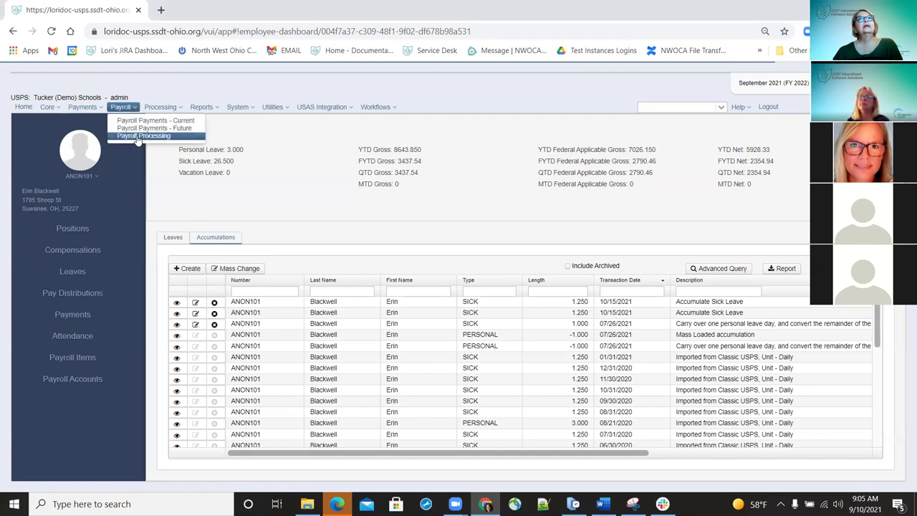
pyautogui.click(138, 137)
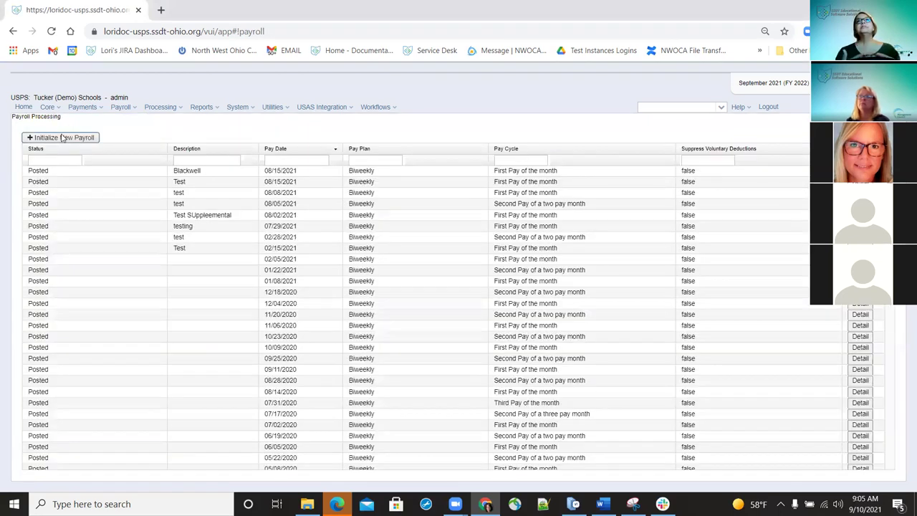
# - Initialize a new Biweekly payroll described 'Test' with pay cycle First Pay of the month
pyautogui.click(63, 137)
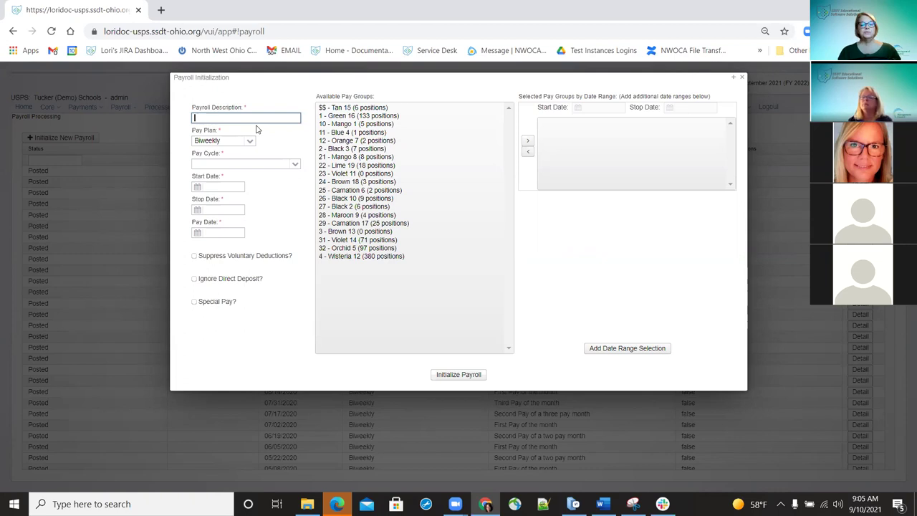
pyautogui.write('Test')
pyautogui.press('Tab')
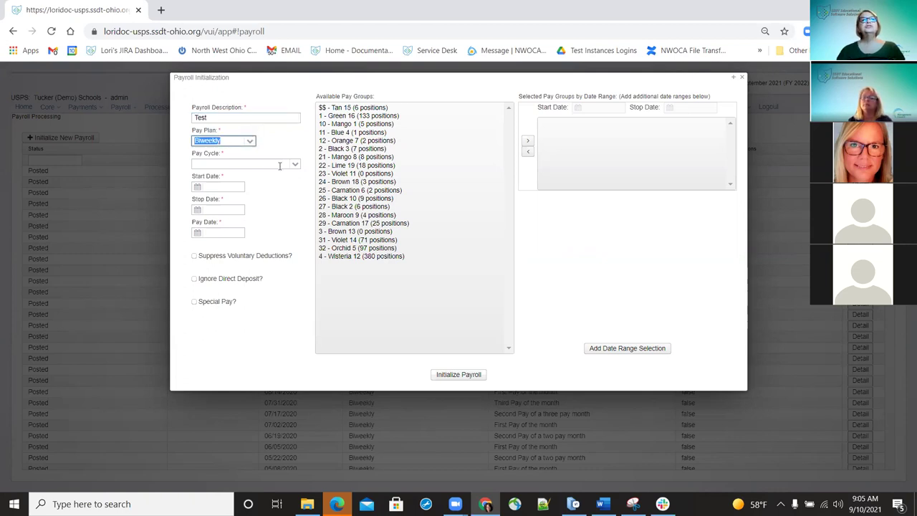
pyautogui.click(295, 167)
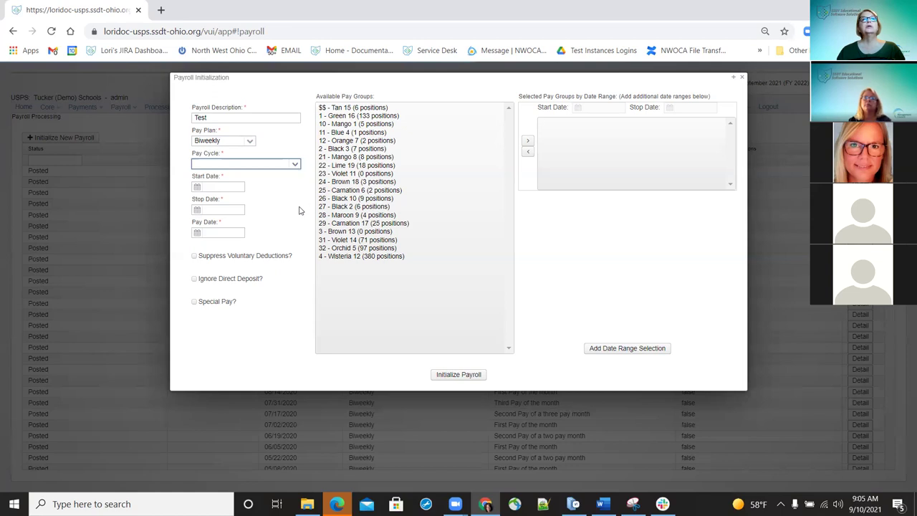
pyautogui.click(246, 178)
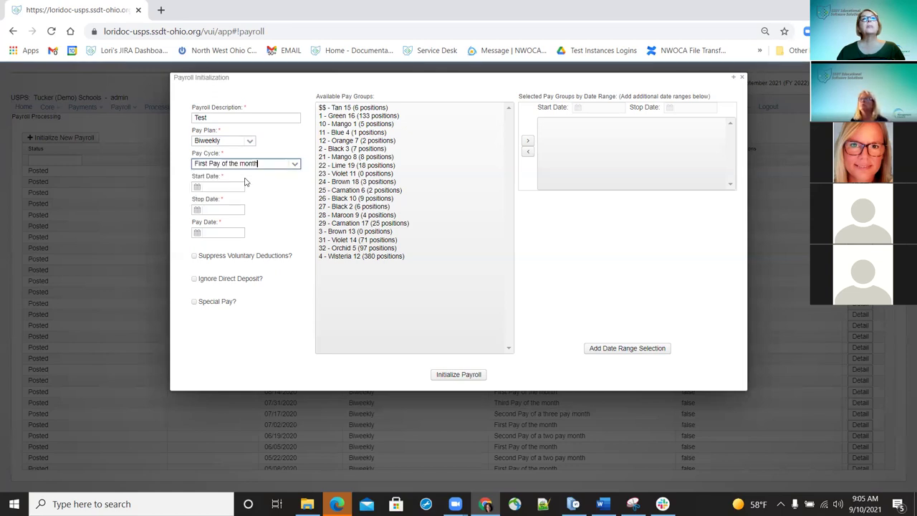
pyautogui.press('BackSpace')
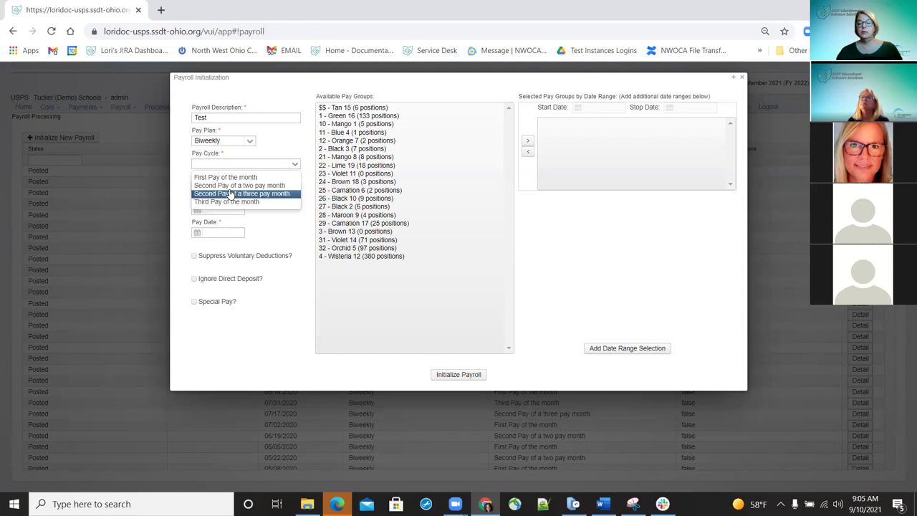
pyautogui.hotkey('shift', 'Tab')
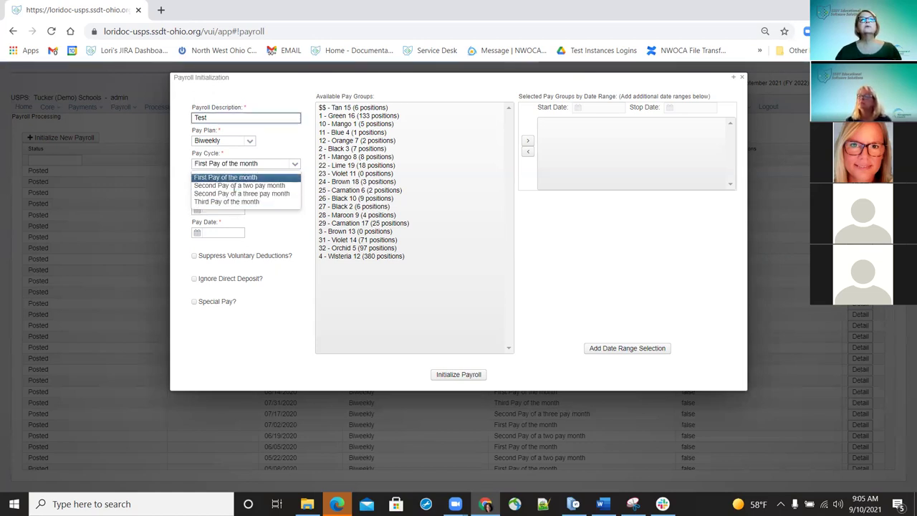
# - Enter start date 9/1/21, stop date 9/15/21 and pay date 9/15/21 for the payroll
pyautogui.click(227, 209)
pyautogui.write('9/15/21')
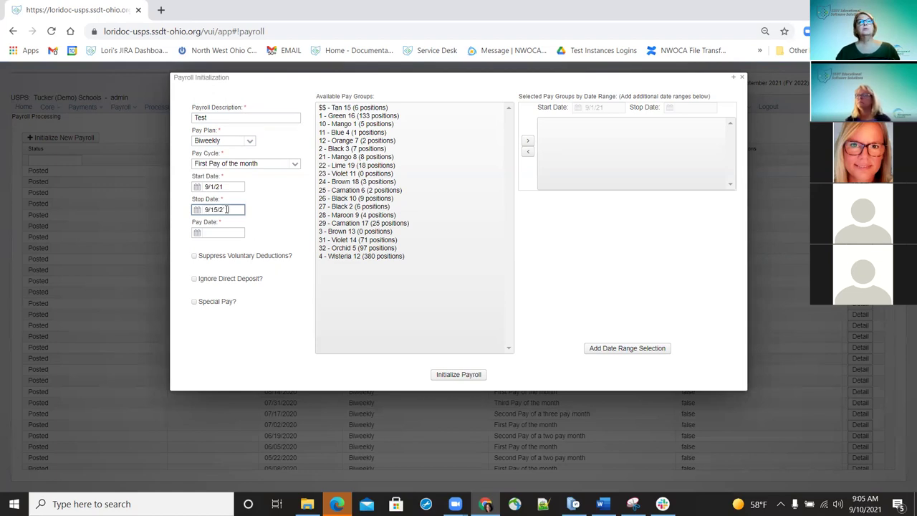
pyautogui.press('Tab')
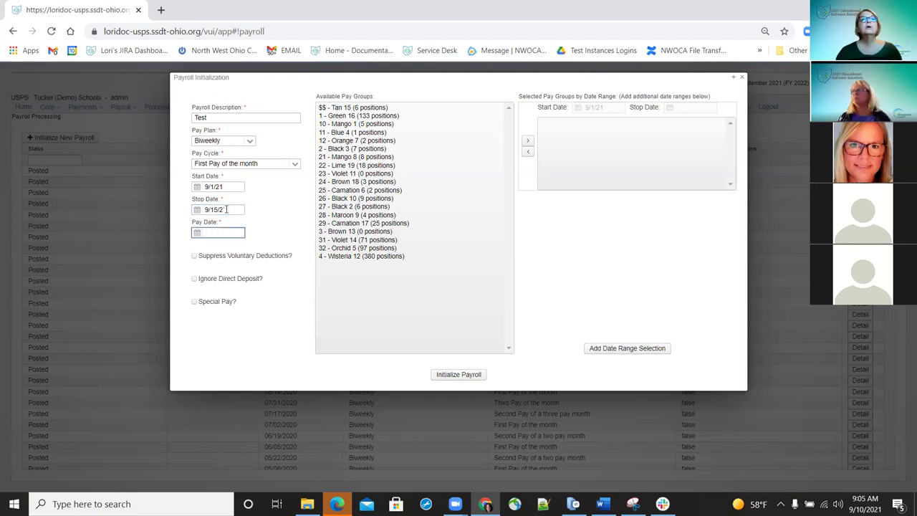
pyautogui.moveTo(227, 208); pyautogui.dragTo(136, 209)
pyautogui.write('9/15/2019/15/21')
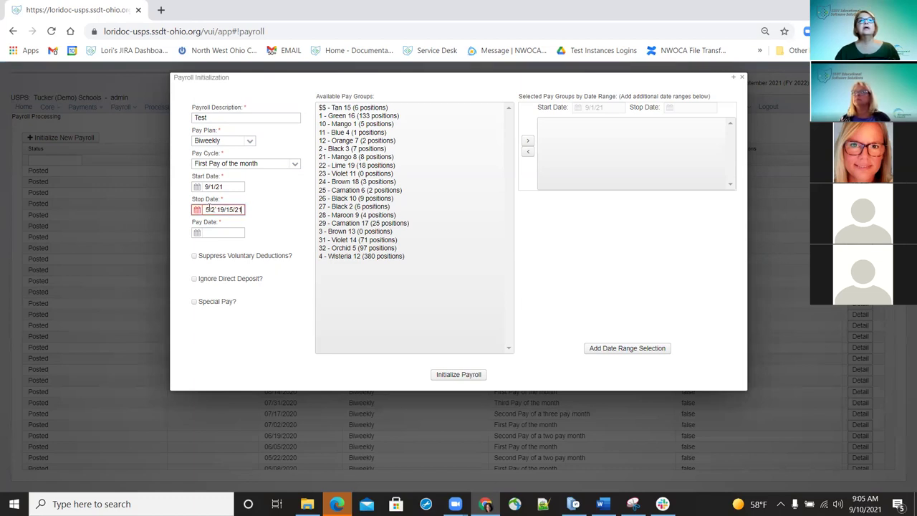
pyautogui.moveTo(206, 209); pyautogui.dragTo(308, 220)
pyautogui.write('9/1')
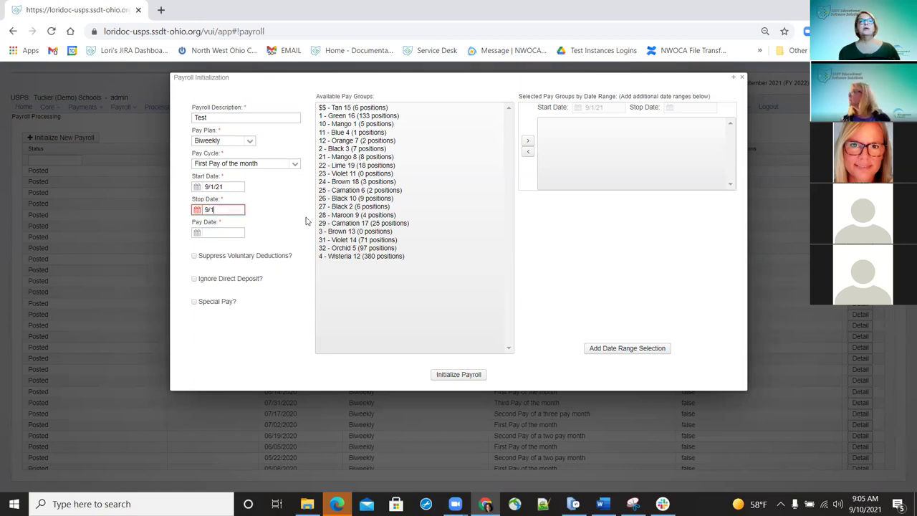
pyautogui.press('BackSpace')
pyautogui.press('BackSpace')
pyautogui.write('9/15/21')
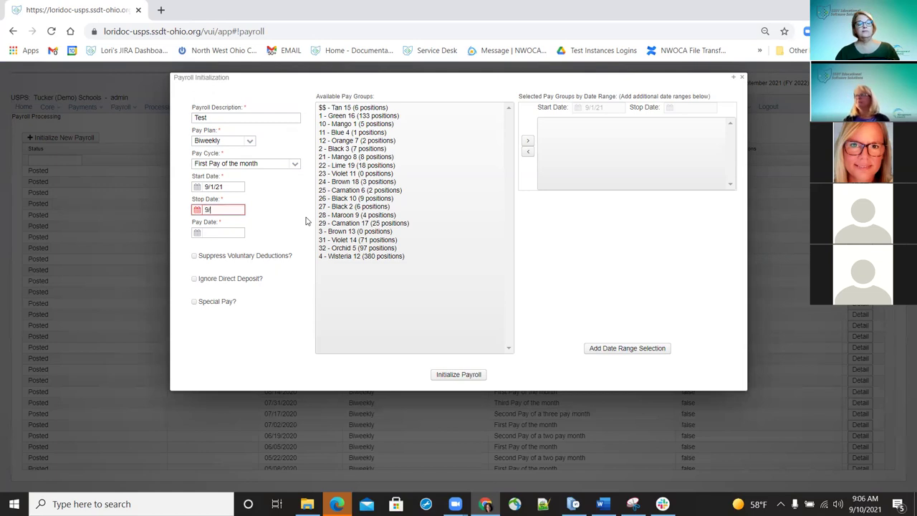
pyautogui.press('Tab')
pyautogui.write('9/15/21')
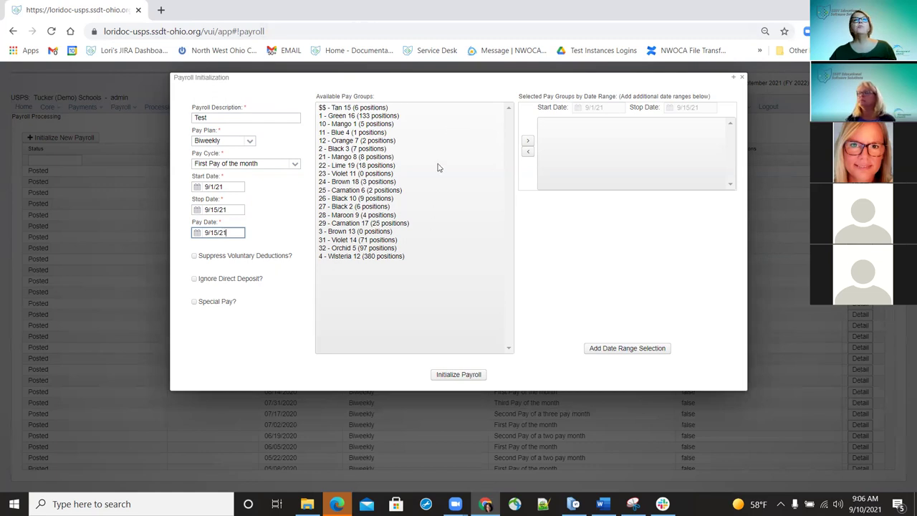
# - Move the Blue 4, Violet 11, Brown 18, Carnation 6, Black 2 and Black 10 groups into the range
pyautogui.click(339, 135)
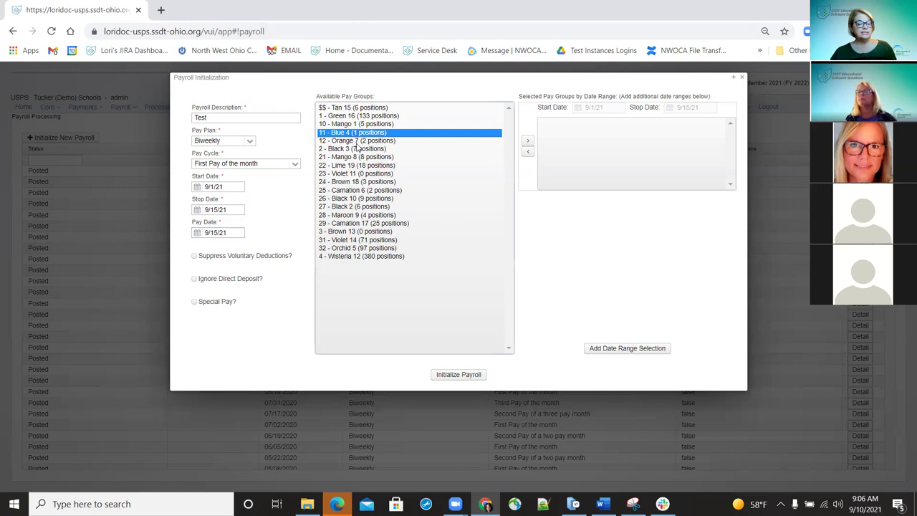
pyautogui.moveTo(342, 177); pyautogui.dragTo(352, 207)
pyautogui.moveTo(433, 180); pyautogui.dragTo(609, 184)
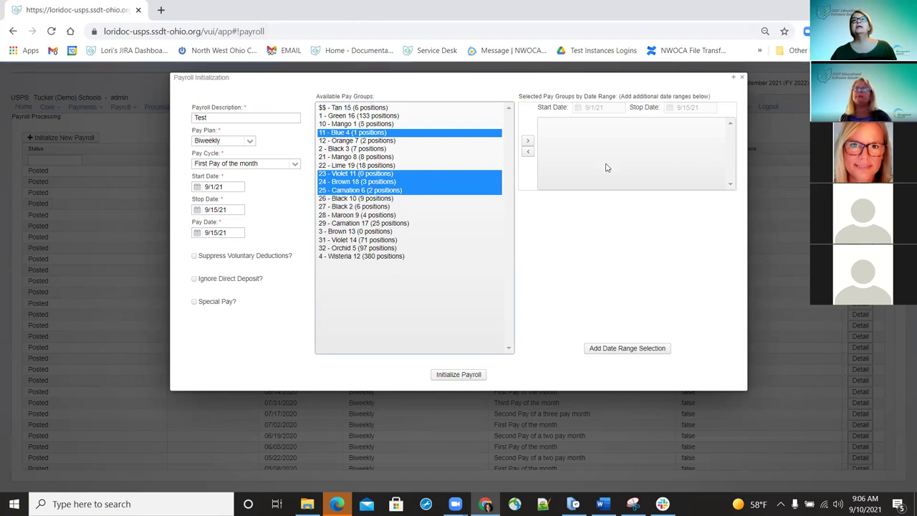
pyautogui.click(527, 140)
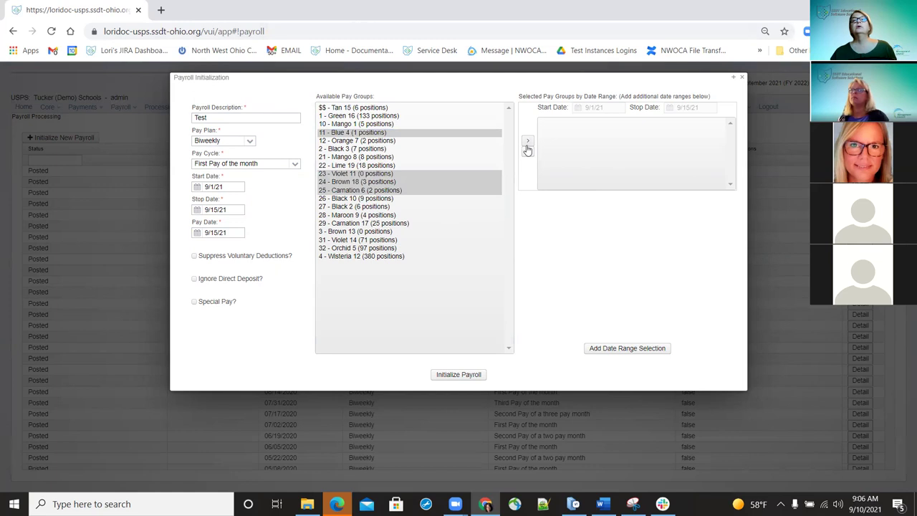
pyautogui.click(528, 151)
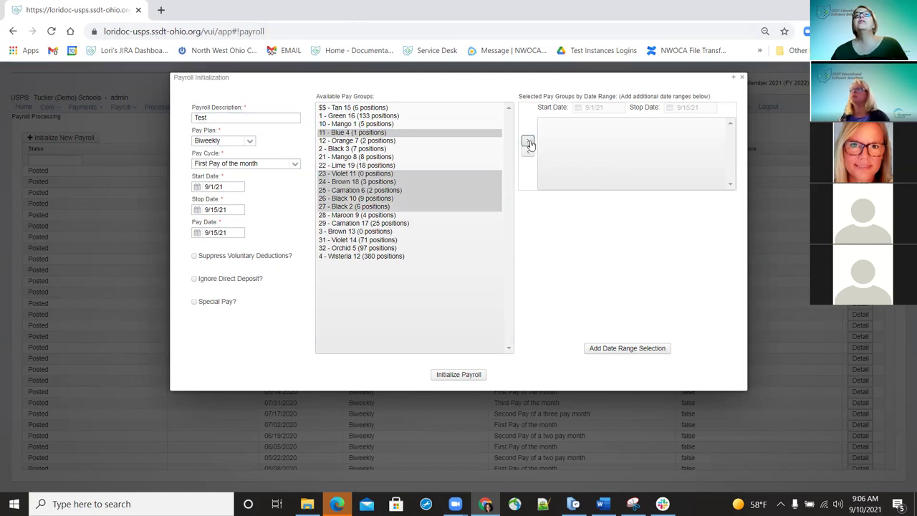
pyautogui.click(528, 141)
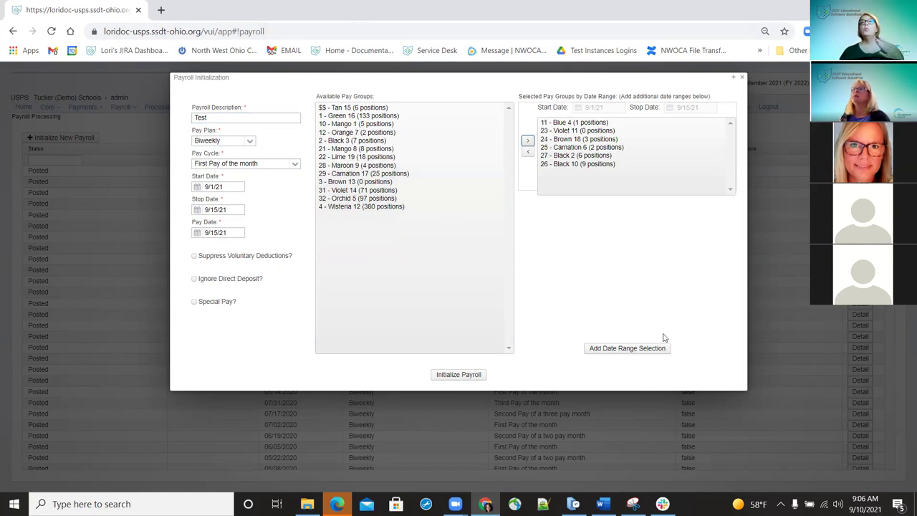
# - Add a second date range 8/23/21–9/1/21 holding the Mango 1, Orange 7, Black 3 and Mango 8 groups
pyautogui.click(603, 349)
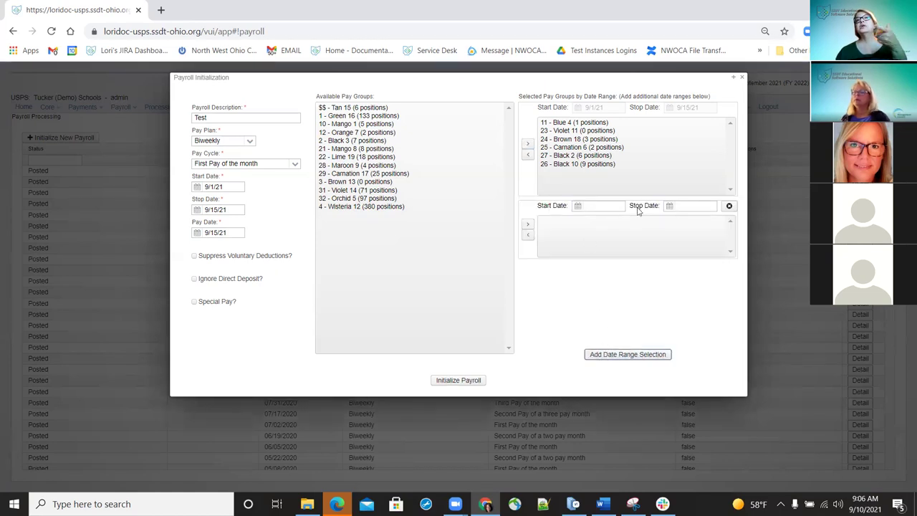
pyautogui.click(577, 208)
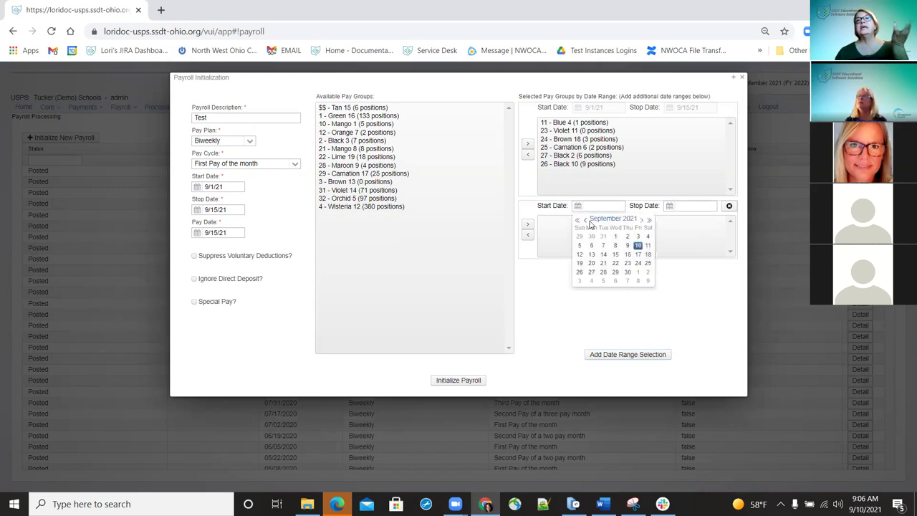
pyautogui.click(586, 220)
pyautogui.click(591, 262)
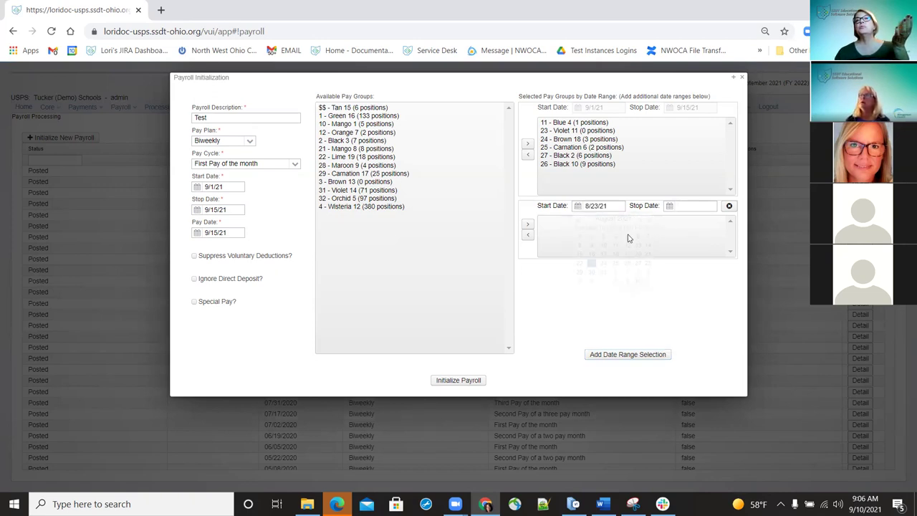
pyautogui.click(674, 212)
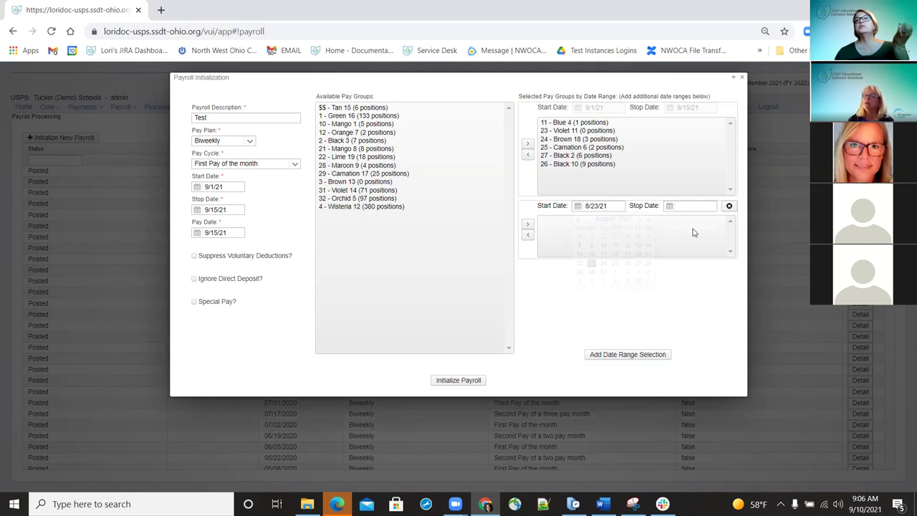
pyautogui.click(706, 238)
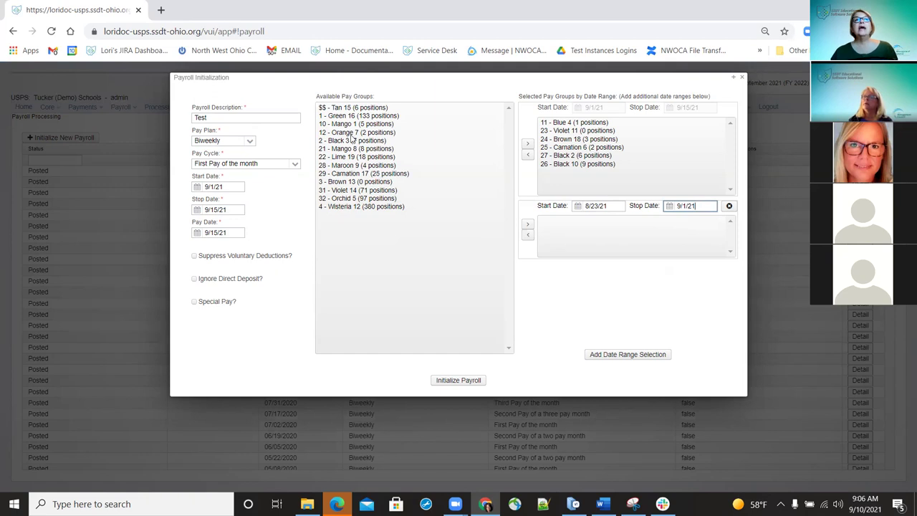
pyautogui.moveTo(354, 124); pyautogui.dragTo(355, 149)
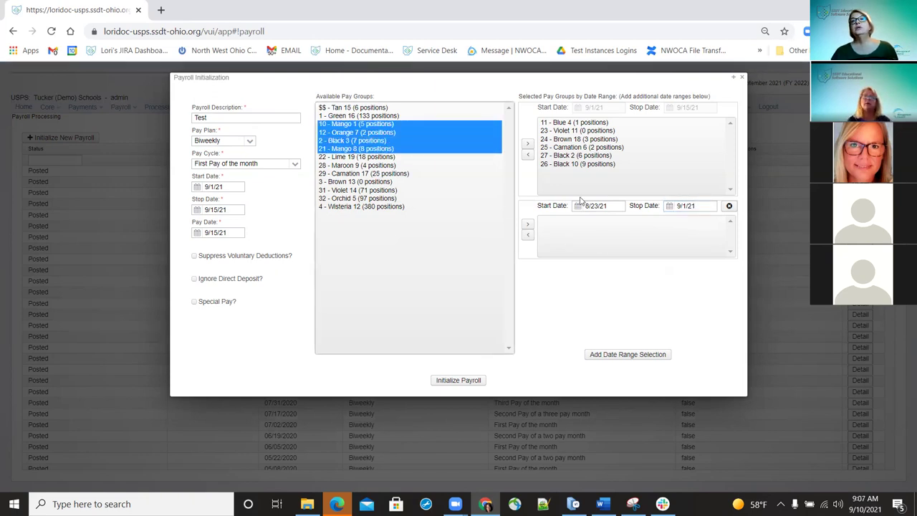
pyautogui.click(528, 228)
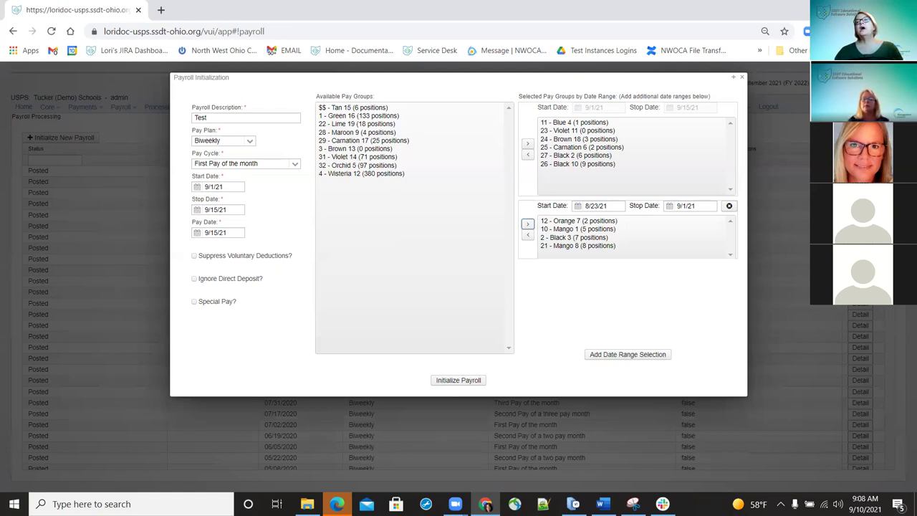
# - Initialize the payroll with the chosen pay groups and date ranges
pyautogui.click(741, 78)
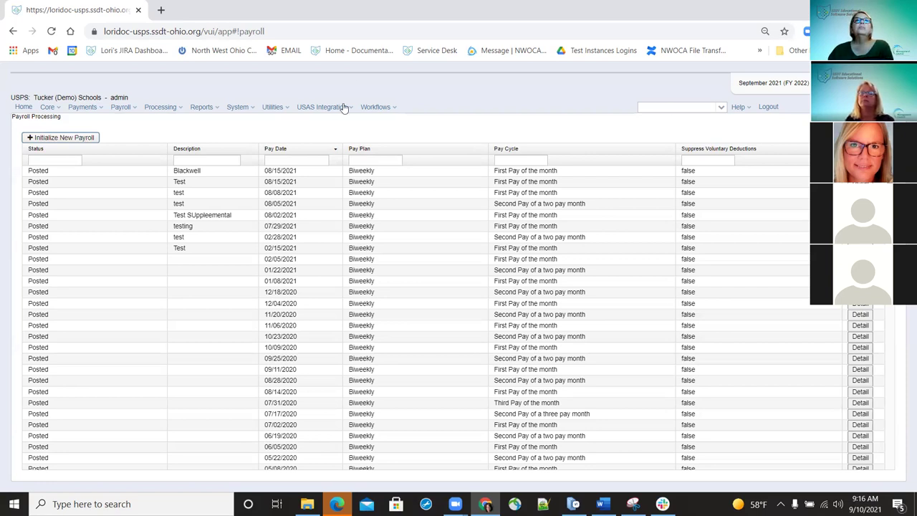
# - Open System > Configuration and scroll the settings list down to Workflows Configuration
pyautogui.click(252, 110)
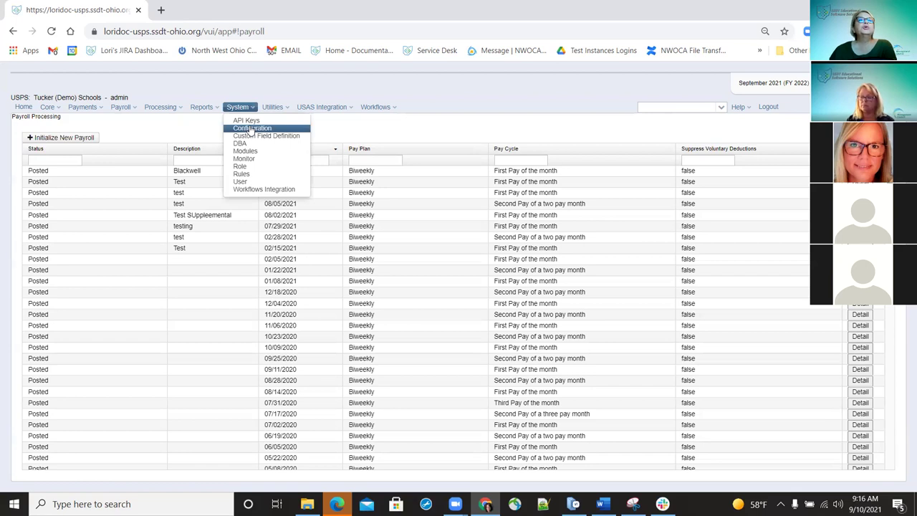
pyautogui.click(251, 129)
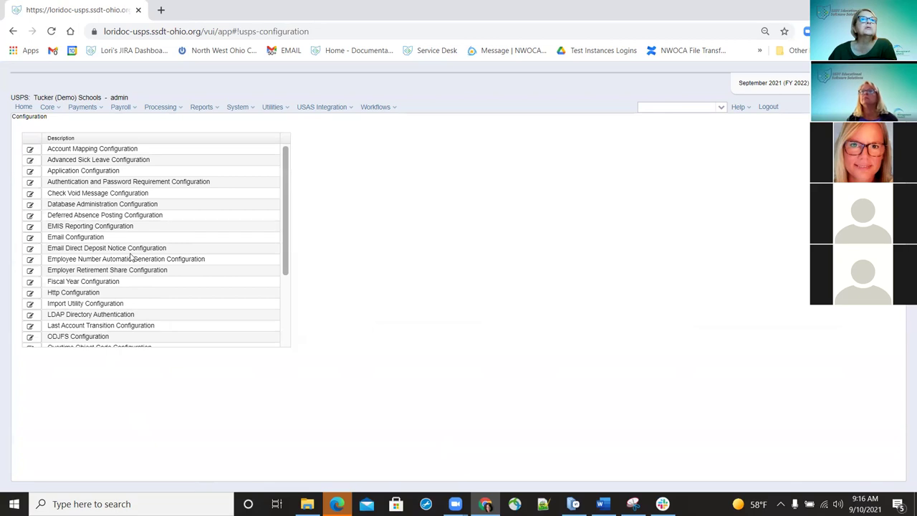
pyautogui.scroll(-1, 92, 249)
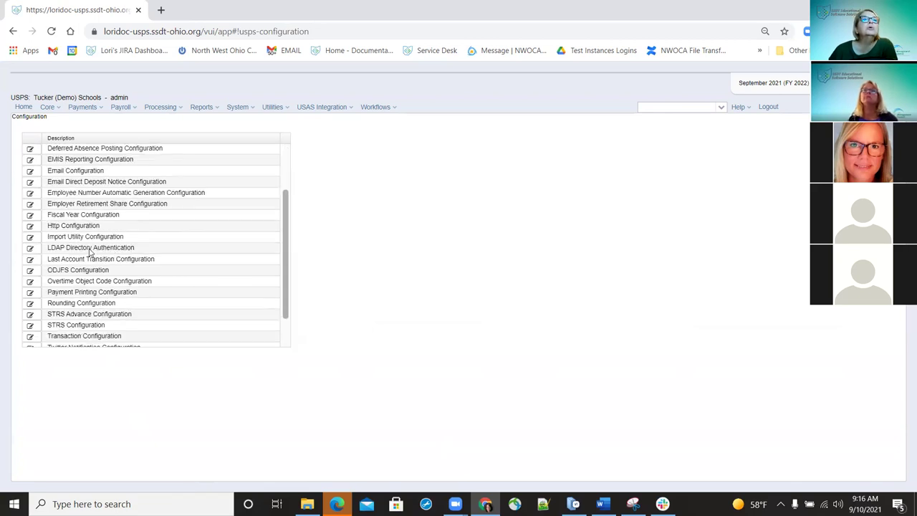
pyautogui.scroll(-1, 91, 251)
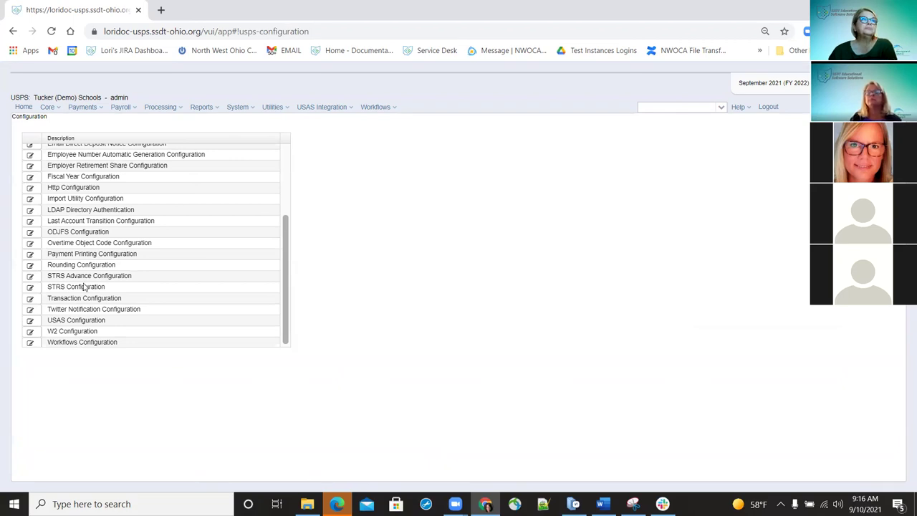
# - Edit the STRS Configuration, ticking then unticking Base Withholding On Earnings
pyautogui.click(29, 288)
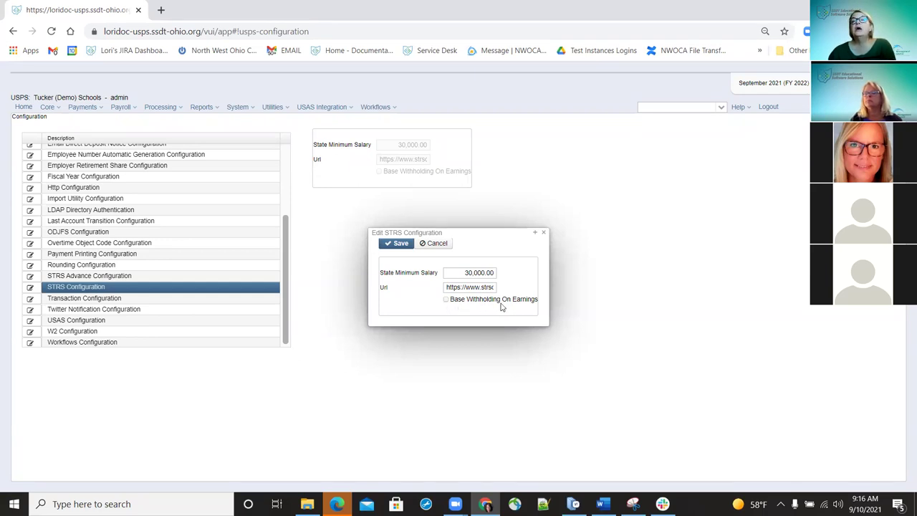
pyautogui.click(445, 300)
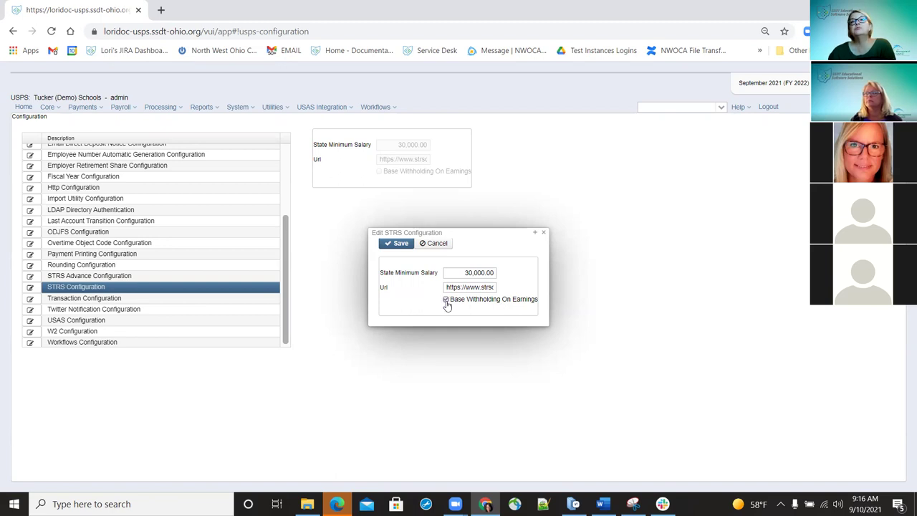
pyautogui.click(445, 299)
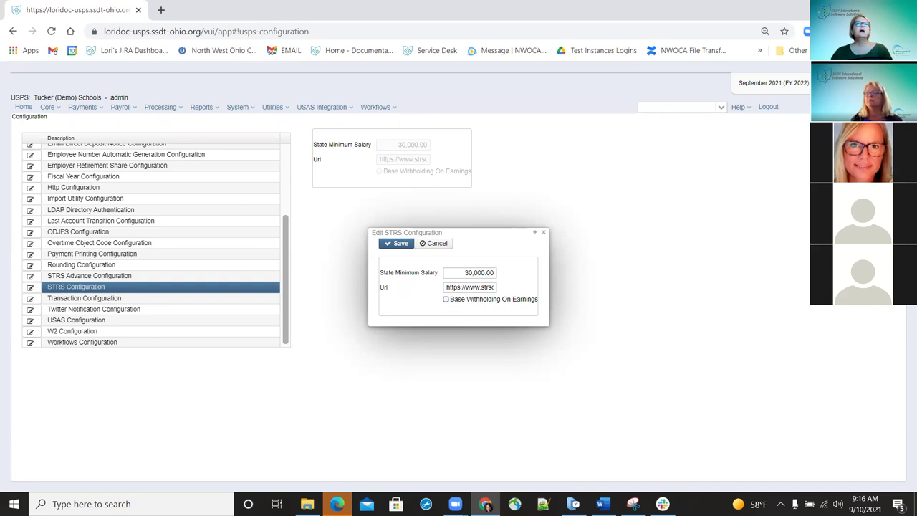
# - Close the STRS edit without saving and go to Core > Payroll Item Configuration
pyautogui.click(543, 232)
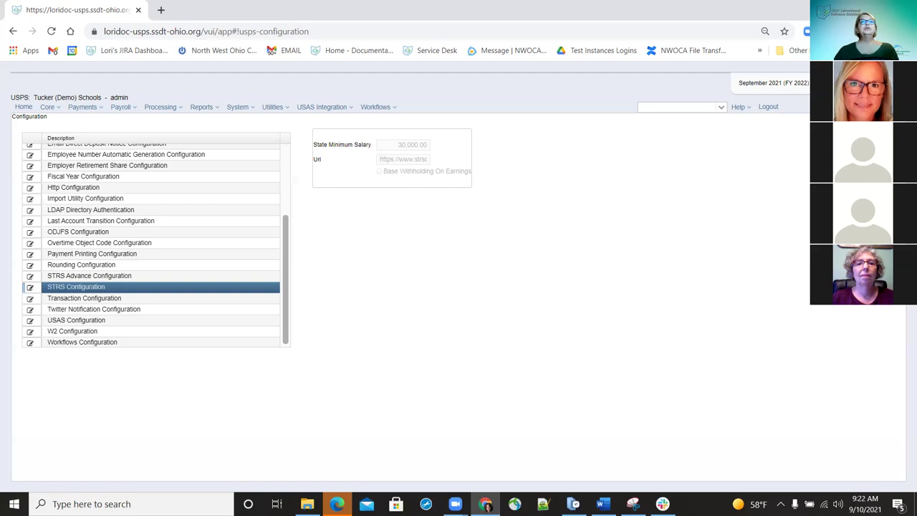
pyautogui.click(47, 106)
pyautogui.click(76, 260)
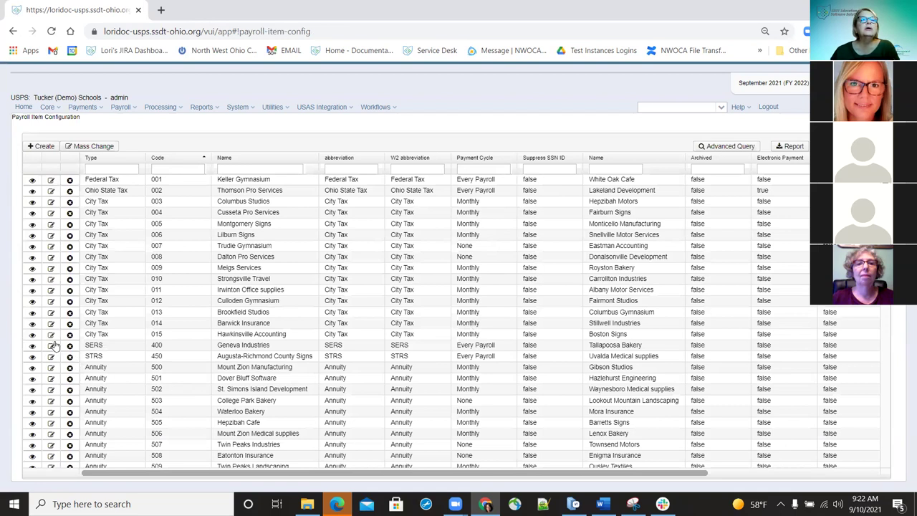
# - Scroll down the Payroll Item Configuration grid to the Medicare Tax 692 row
pyautogui.scroll(-2, 131, 280)
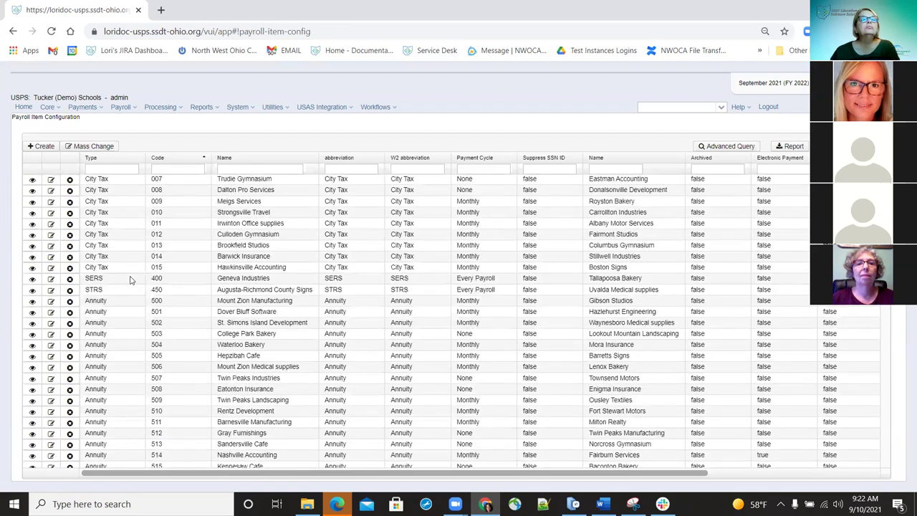
pyautogui.scroll(-7, 121, 360)
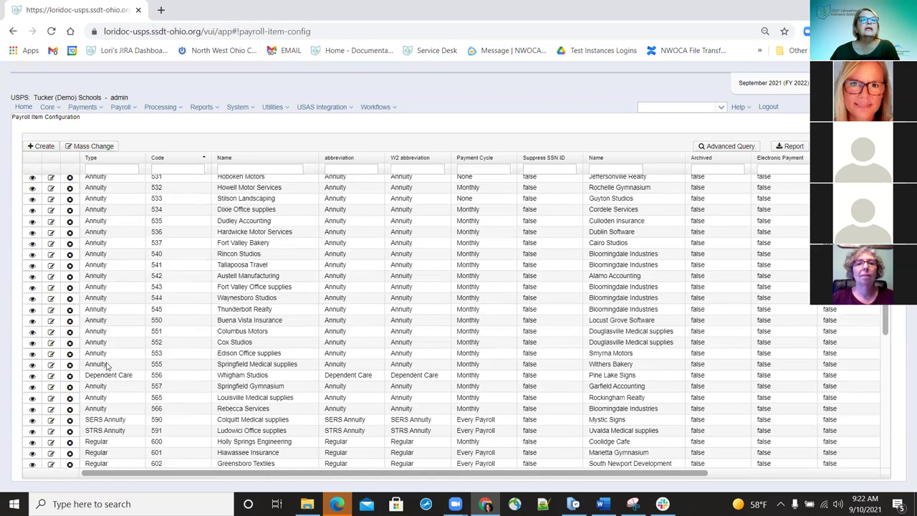
pyautogui.scroll(-5, 123, 322)
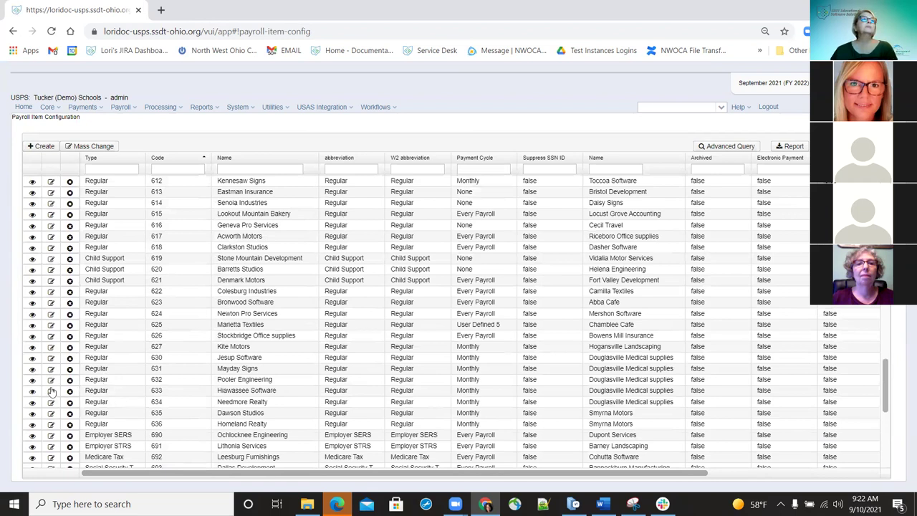
pyautogui.scroll(-1, 52, 391)
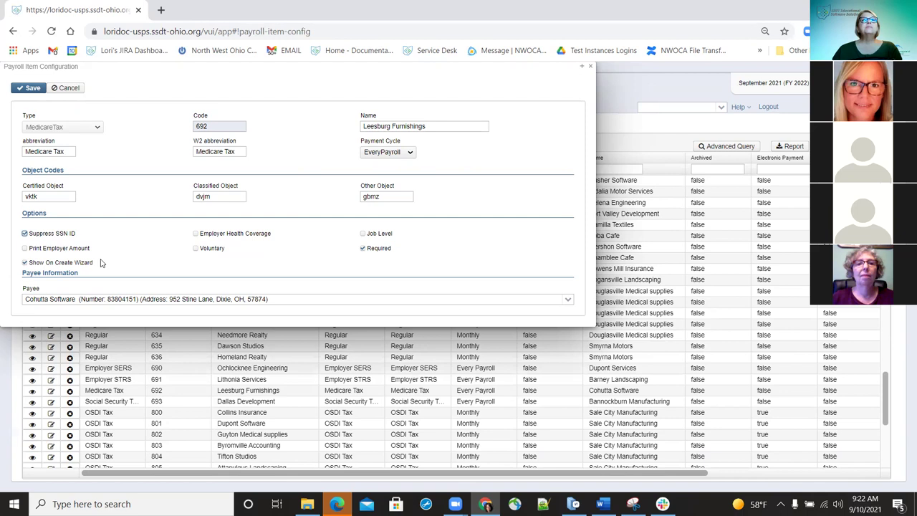
# - Turn off Show On Create Wizard and Print Employer Amount for Medicare item 692, then close it
pyautogui.click(26, 248)
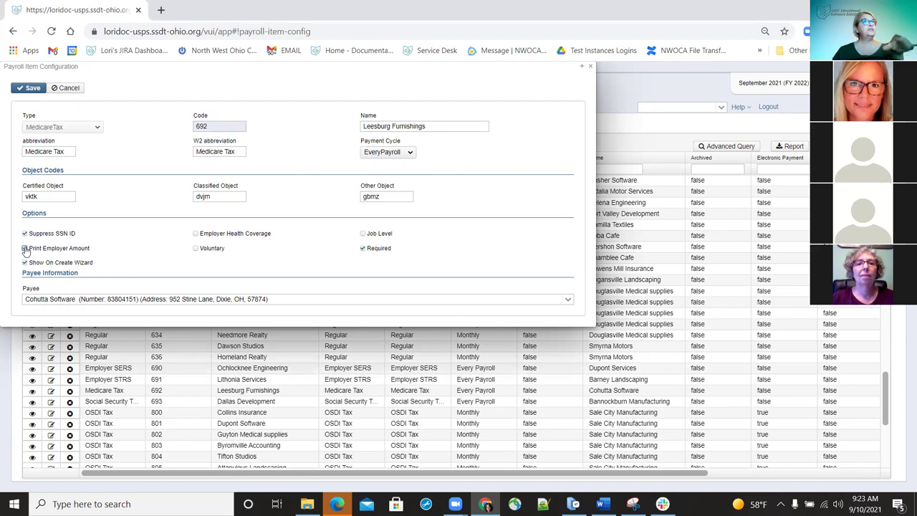
pyautogui.click(26, 249)
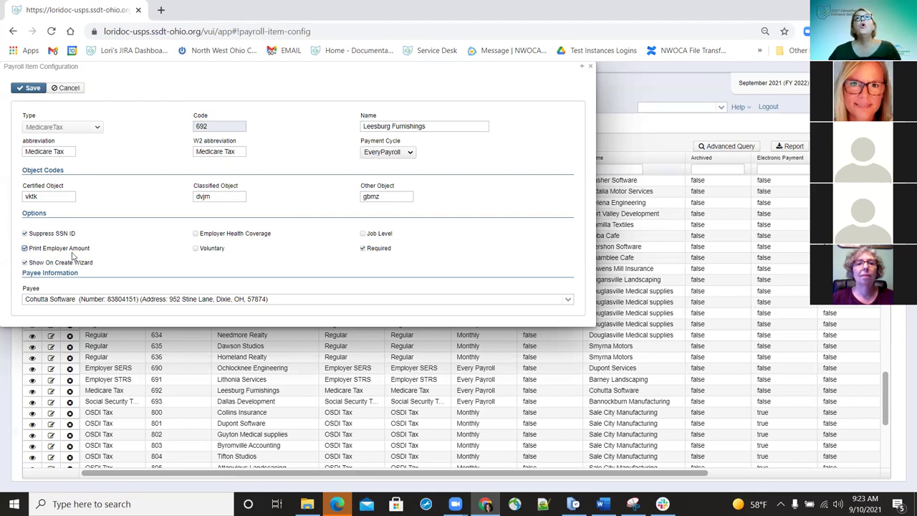
pyautogui.click(25, 262)
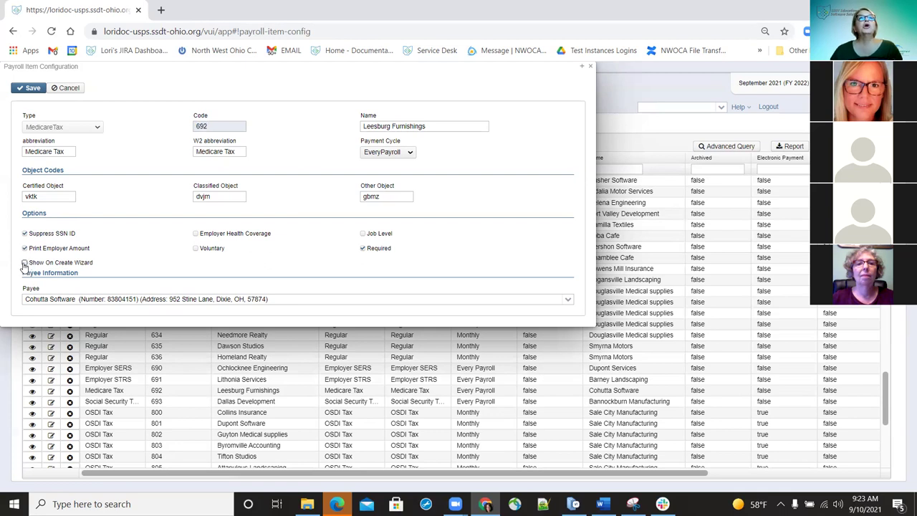
pyautogui.click(25, 249)
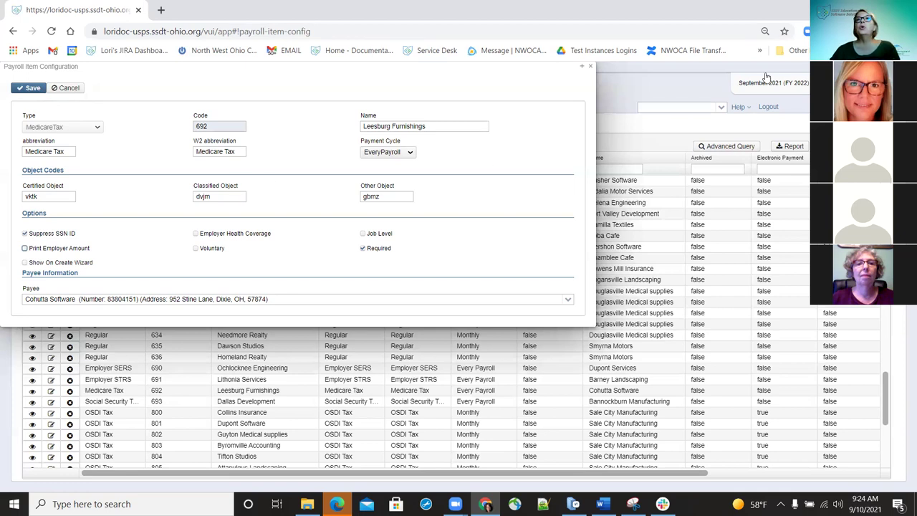
pyautogui.click(590, 68)
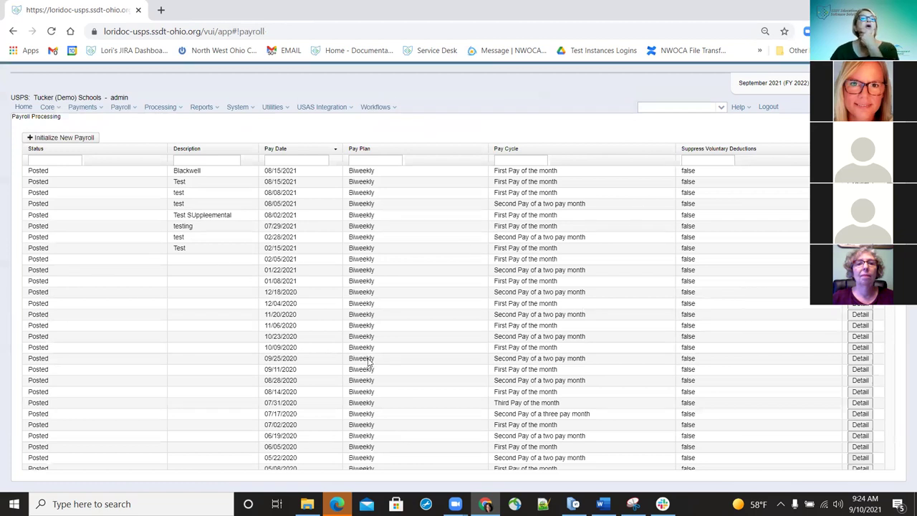
# - Open the Payroll Detail of the posted Test payroll dated 08/15/2021
pyautogui.doubleClick(344, 310)
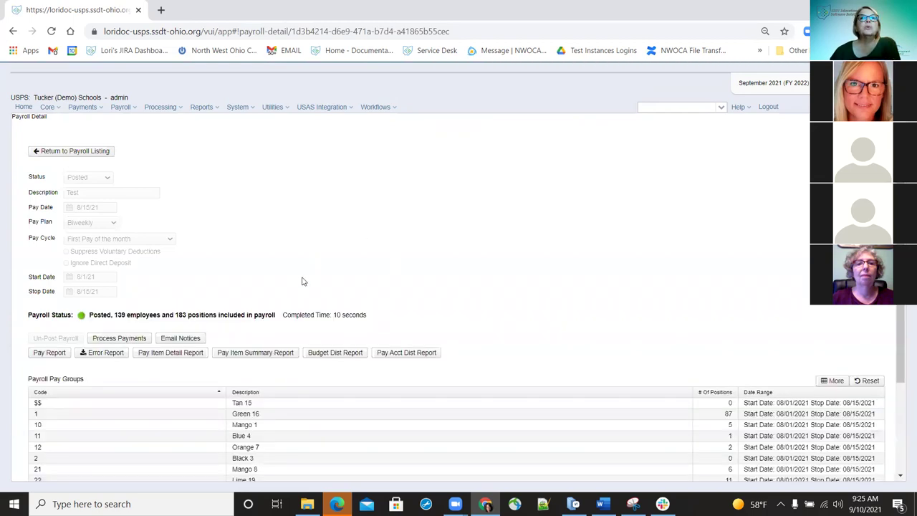
pyautogui.click(173, 355)
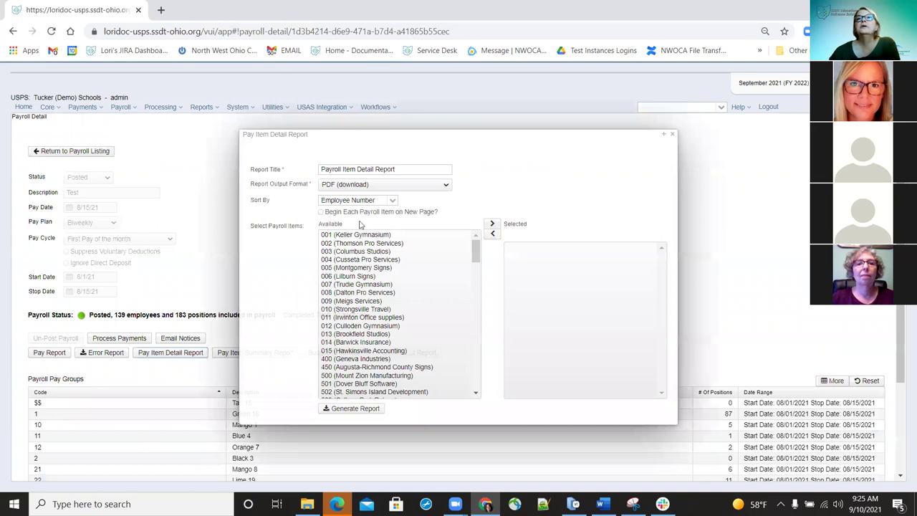
pyautogui.click(383, 185)
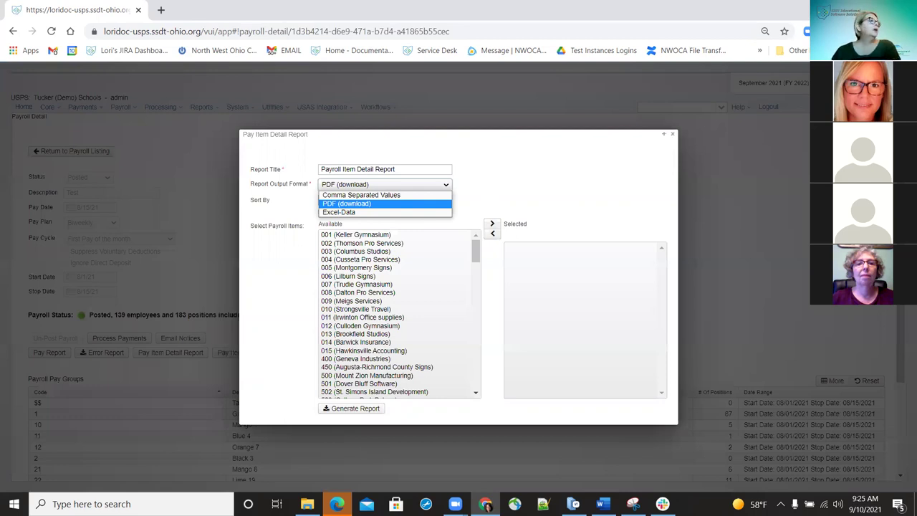
pyautogui.press('Escape')
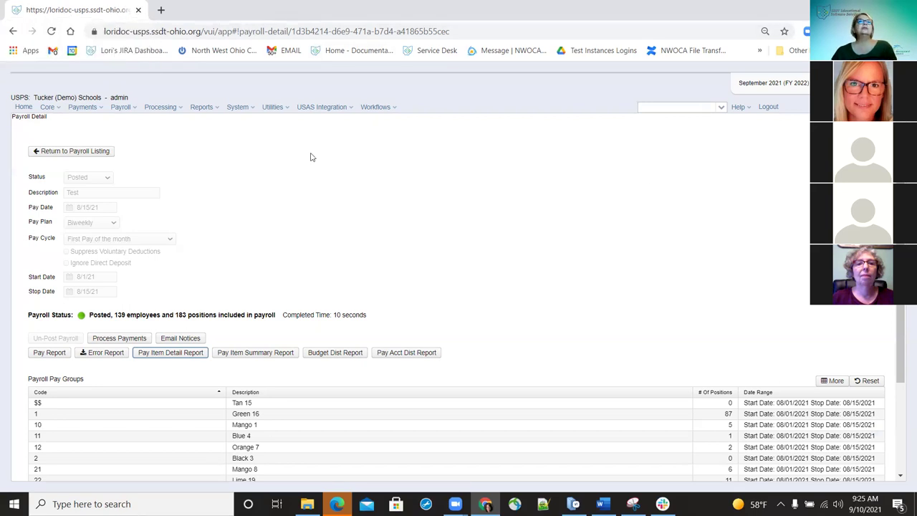
pyautogui.click(510, 182)
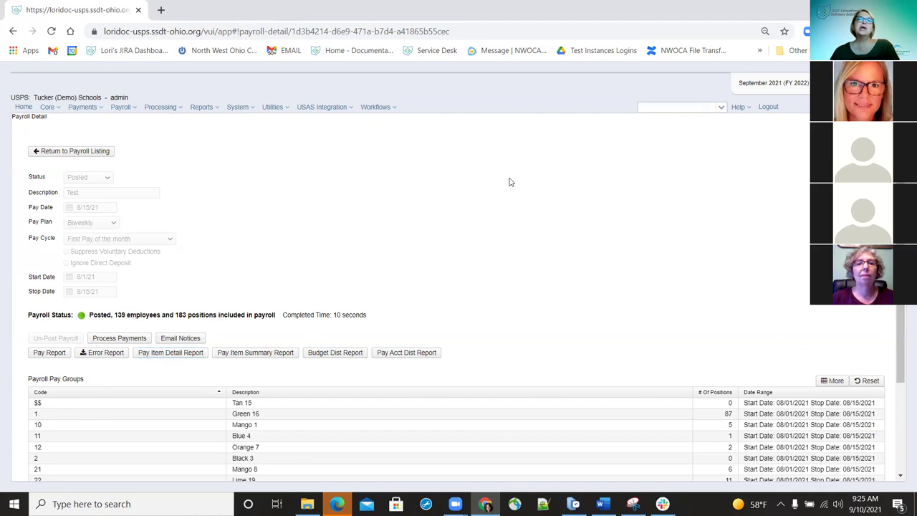
# - Bring up the SERS Monthly Report options for September 2021 from the Reports list
pyautogui.click(215, 109)
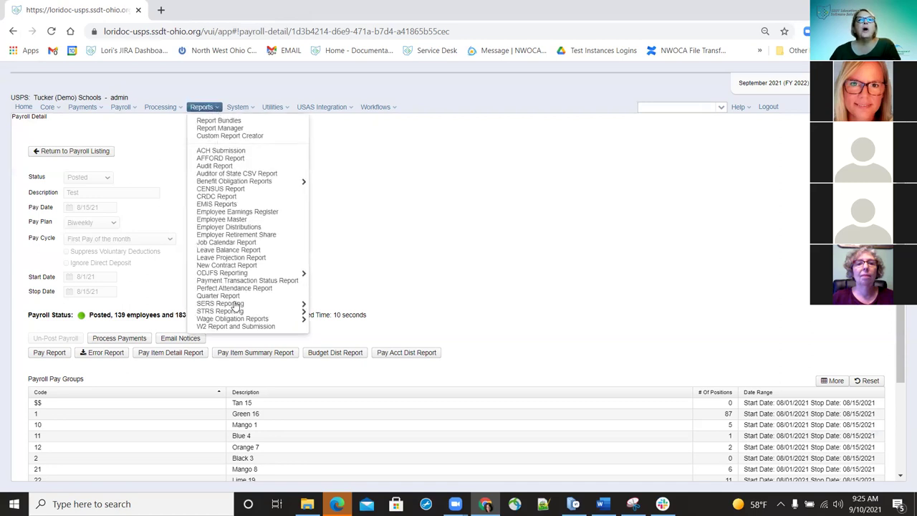
pyautogui.moveTo(235, 304)
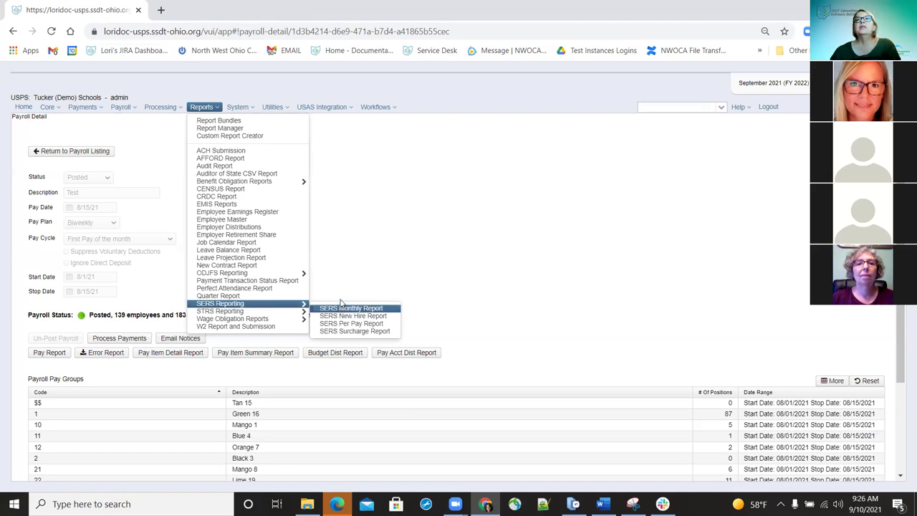
pyautogui.click(340, 304)
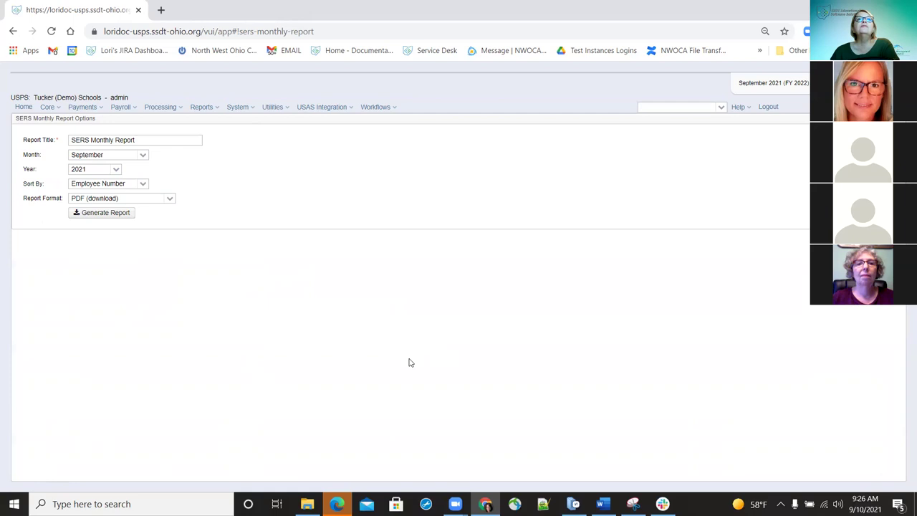
pyautogui.click(250, 109)
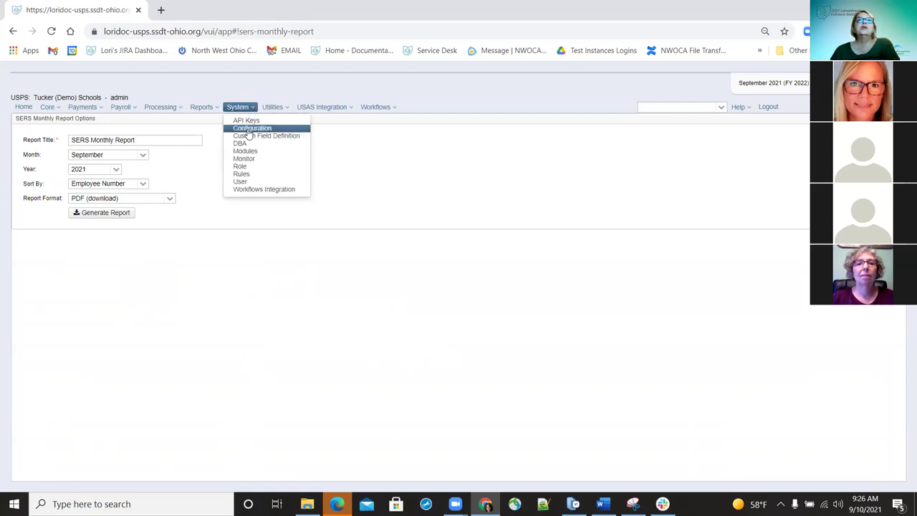
# - Review the Email Direct Deposit Notice configuration, then return to the Payroll Processing list
pyautogui.click(248, 129)
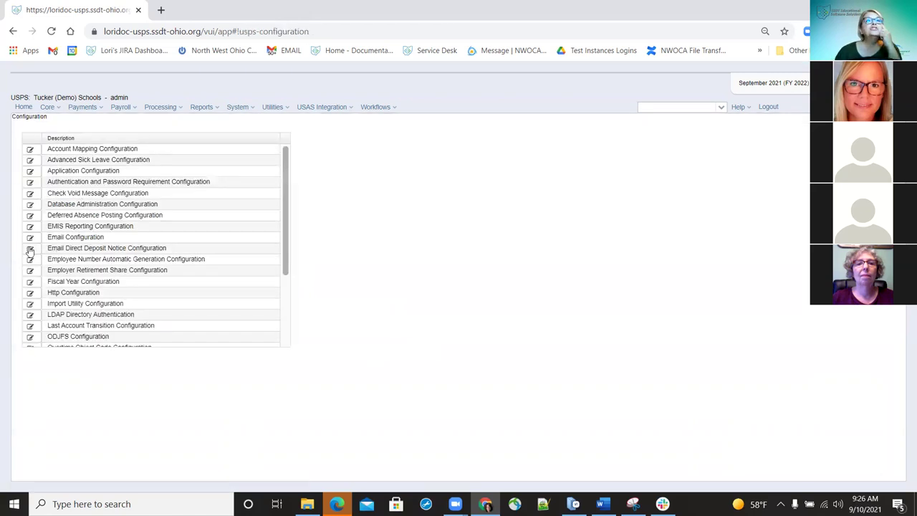
pyautogui.click(30, 249)
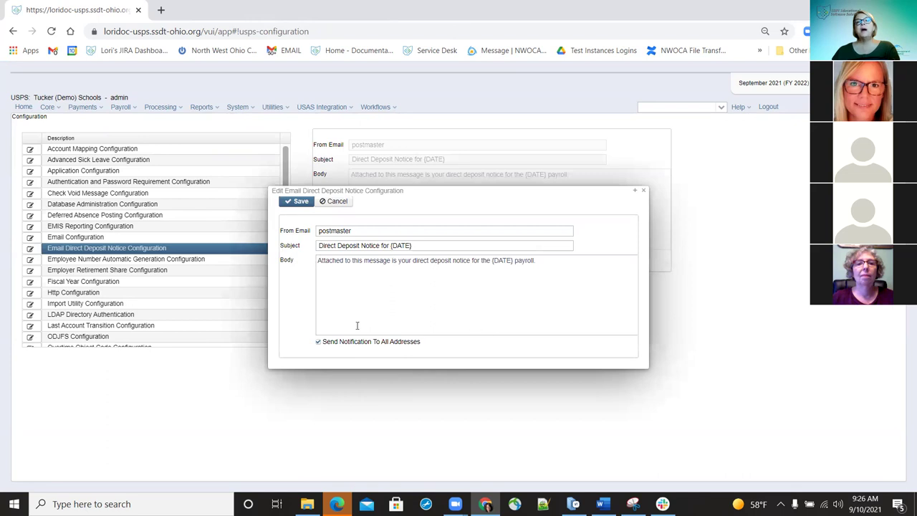
pyautogui.click(644, 192)
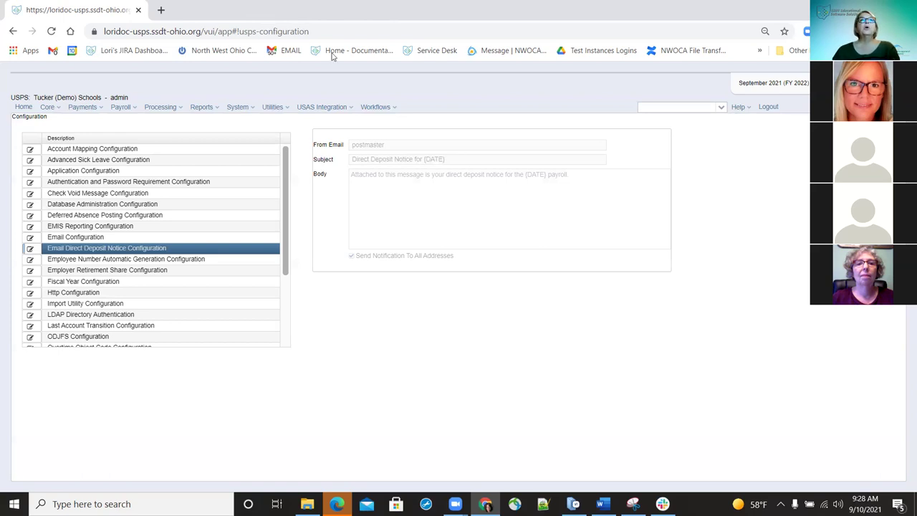
pyautogui.click(127, 108)
pyautogui.click(139, 137)
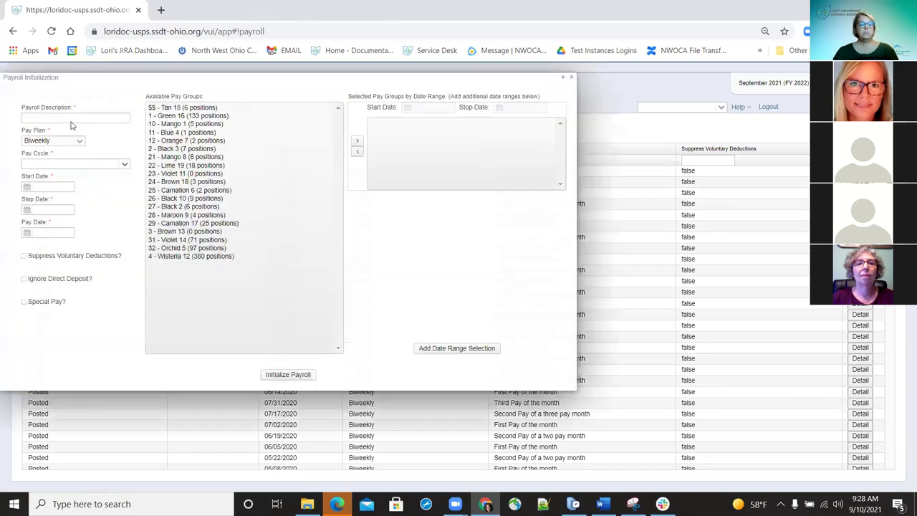
# - Enter description Test, First Pay of the month, and dates 9/1/21 to 9/15/21
pyautogui.write('T')
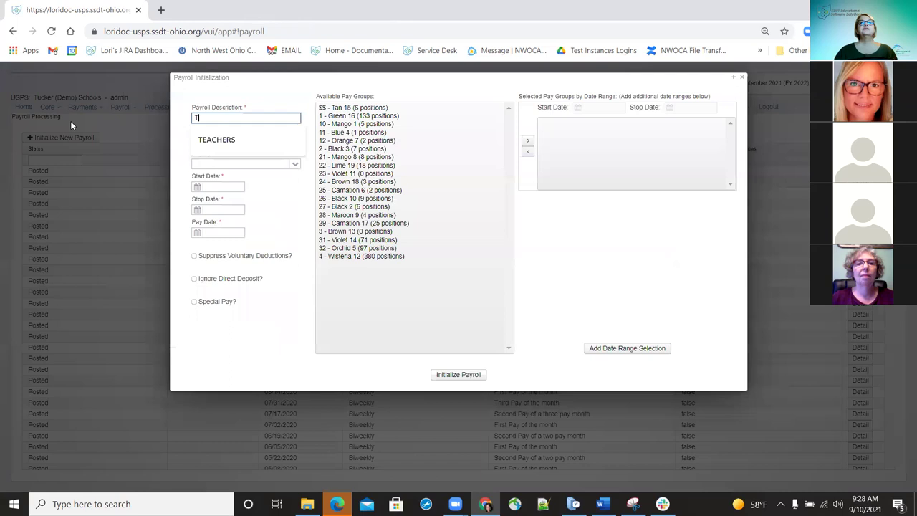
pyautogui.write('est')
pyautogui.press('Tab')
pyautogui.press('Tab')
pyautogui.click(284, 164)
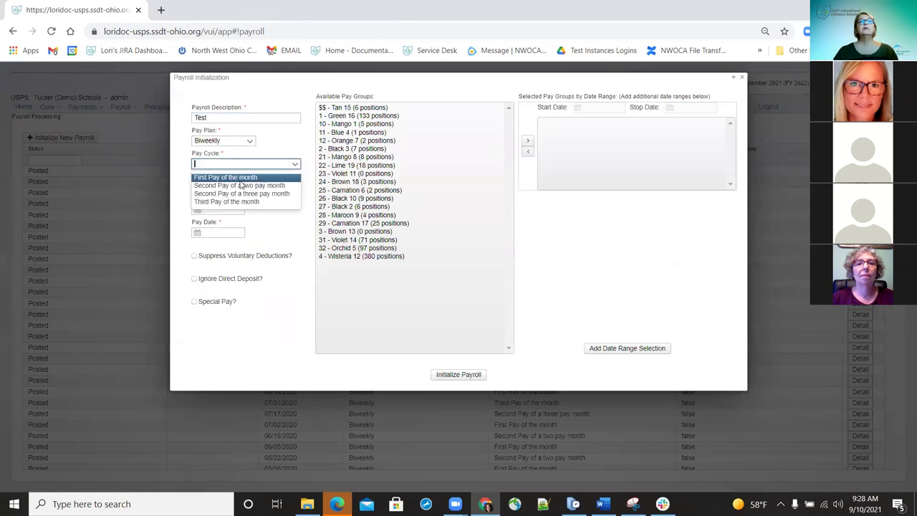
pyautogui.click(239, 178)
pyautogui.click(224, 187)
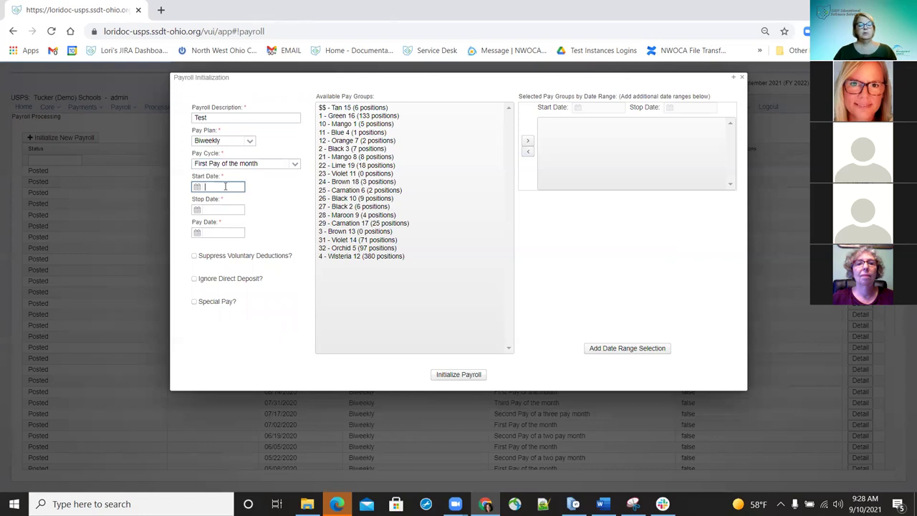
pyautogui.write('9/1/21')
pyautogui.press('Tab')
pyautogui.write('9/15/21')
pyautogui.press('Tab')
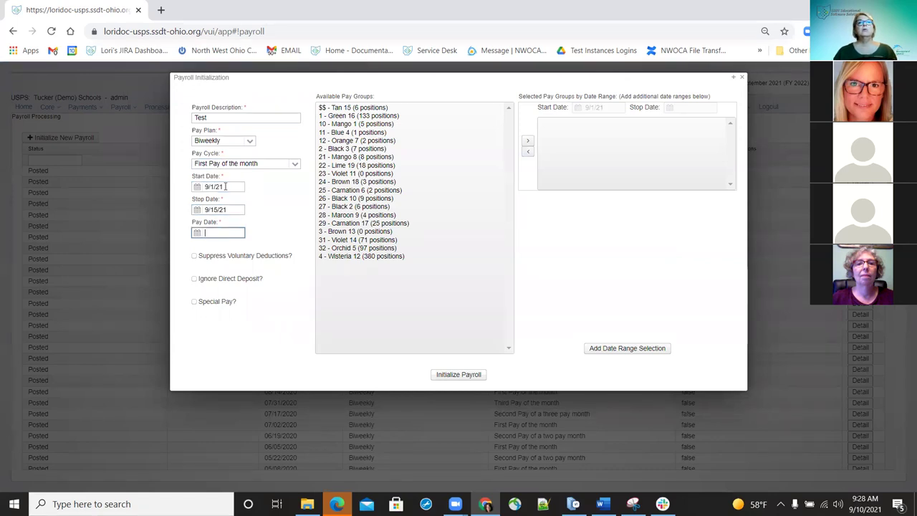
# - Move the Orange 7 and Mango 8 pay groups into the payroll's selection
pyautogui.click(347, 141)
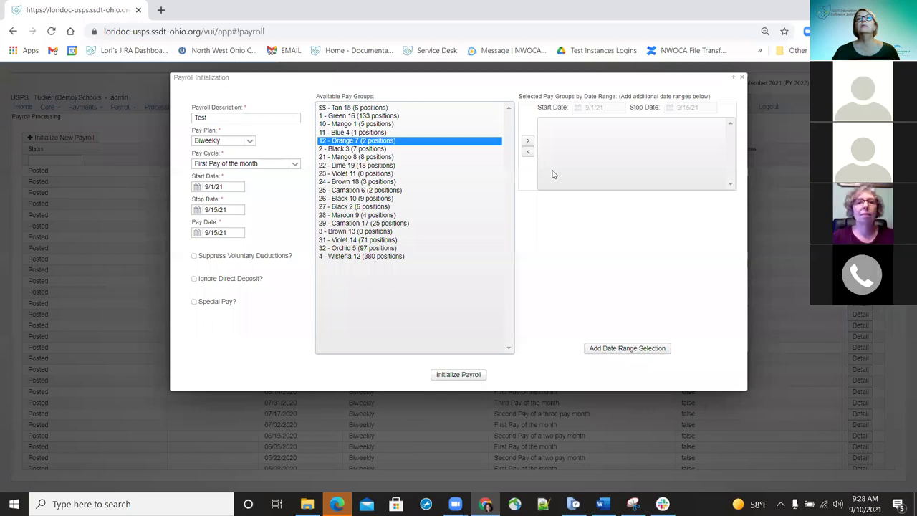
pyautogui.keyDown('ctrl'); pyautogui.click(356, 157); pyautogui.keyUp('ctrl')
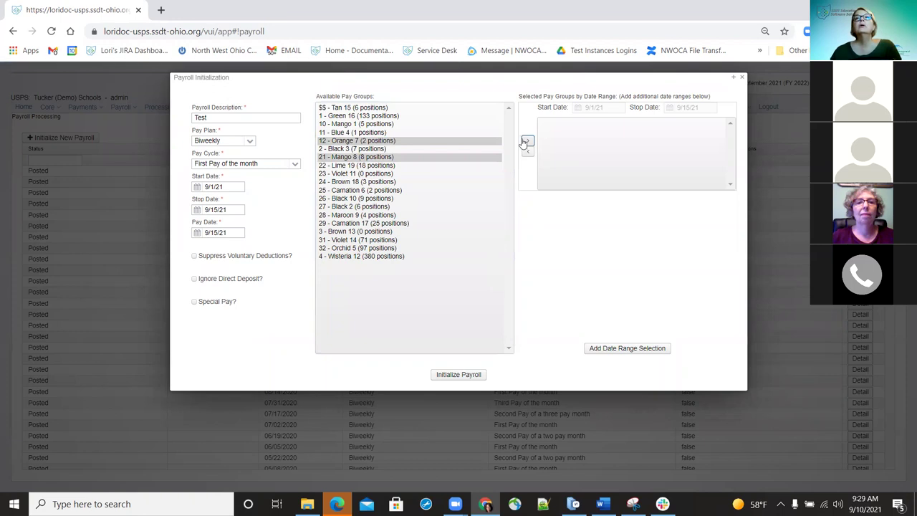
pyautogui.click(525, 141)
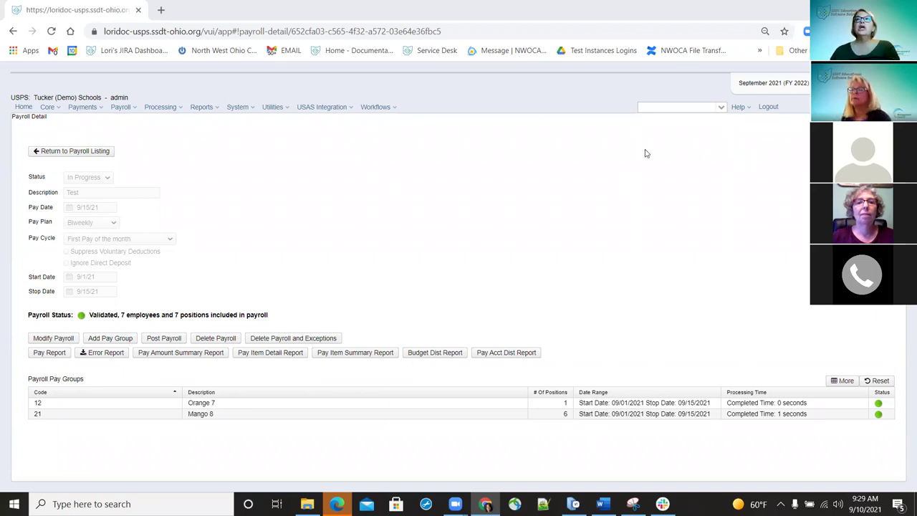
pyautogui.click(182, 352)
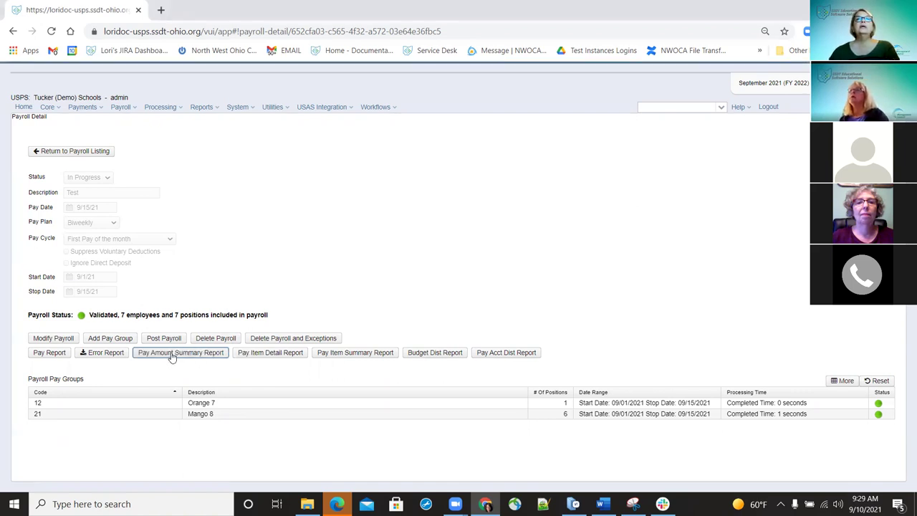
# - Generate the Pay Amount Summary Report PDF into Downloads, replacing the existing copy
pyautogui.click(179, 352)
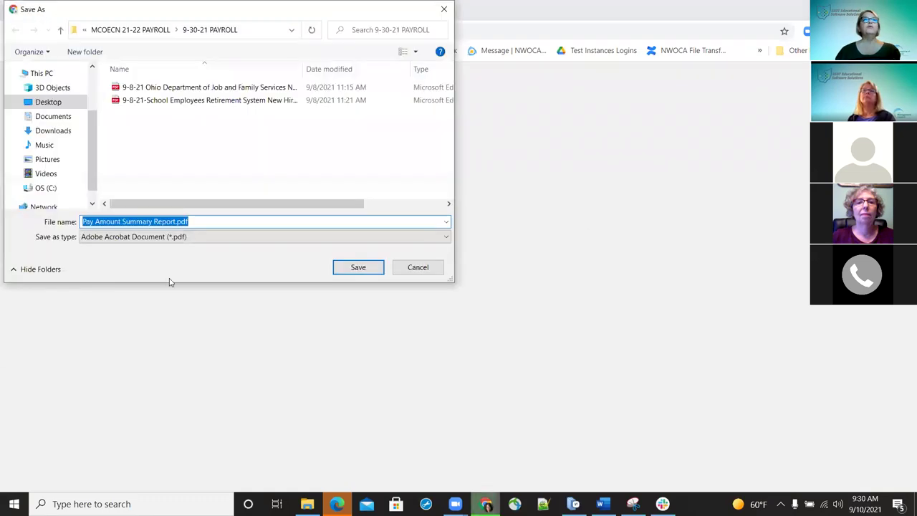
pyautogui.click(54, 133)
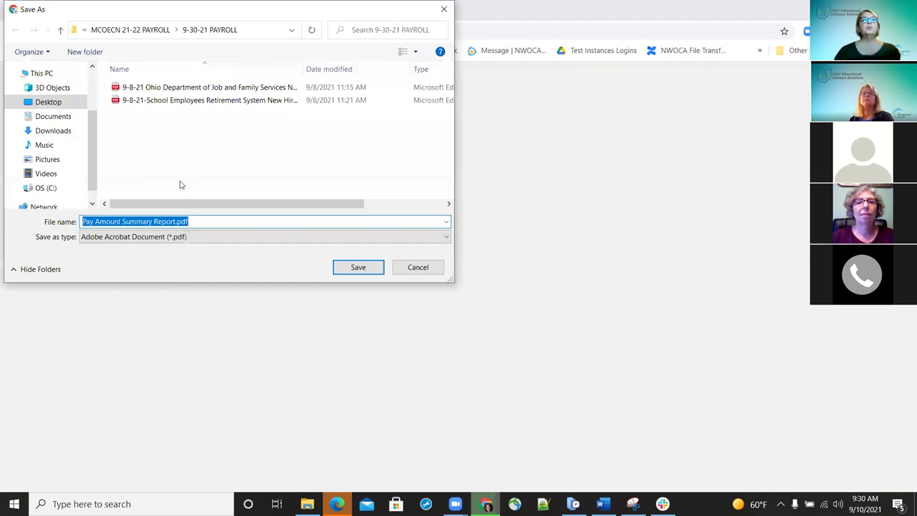
pyautogui.click(356, 268)
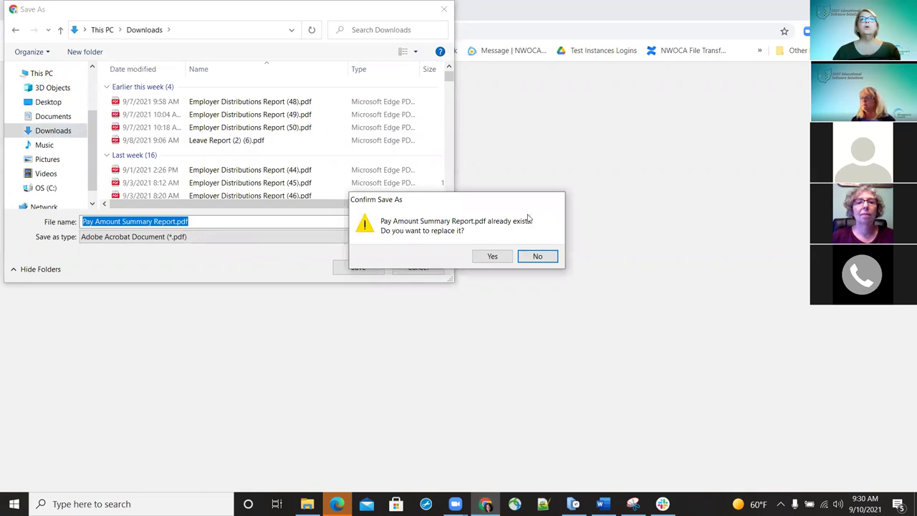
pyautogui.click(482, 255)
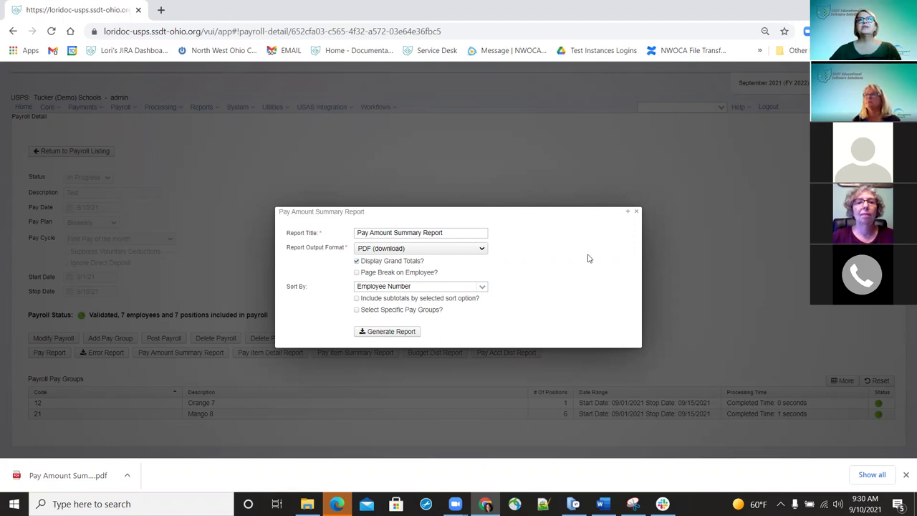
# - Review the downloaded Pay Amount Summary PDF (All Pay $5,945.06), then return to the payroll tab
pyautogui.click(64, 474)
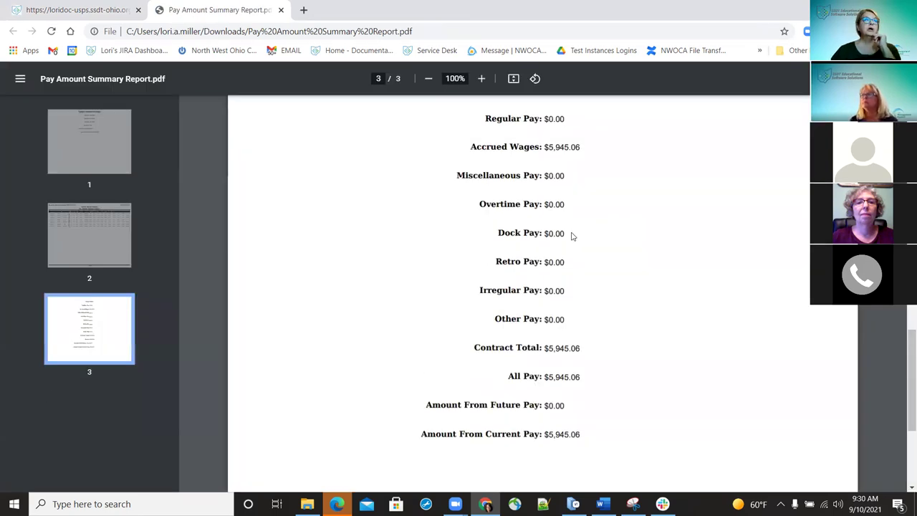
pyautogui.scroll(10, 571, 236)
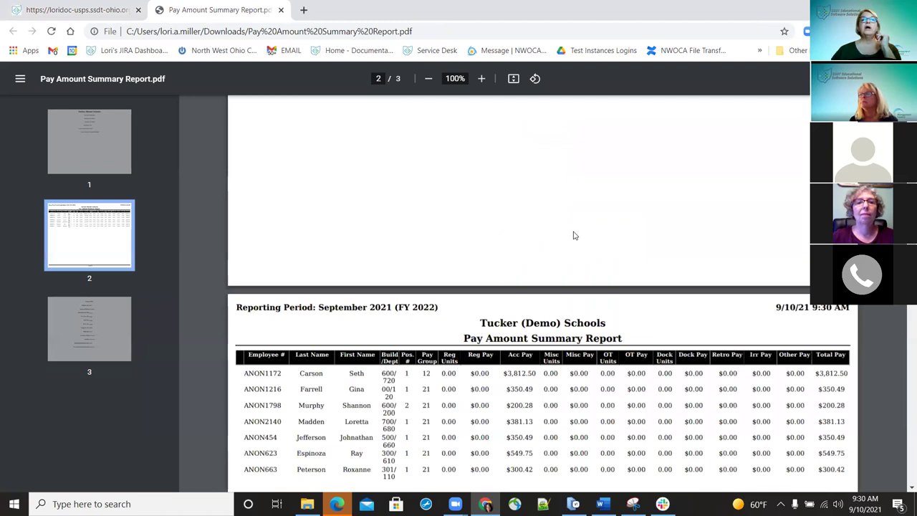
pyautogui.scroll(-2, 573, 234)
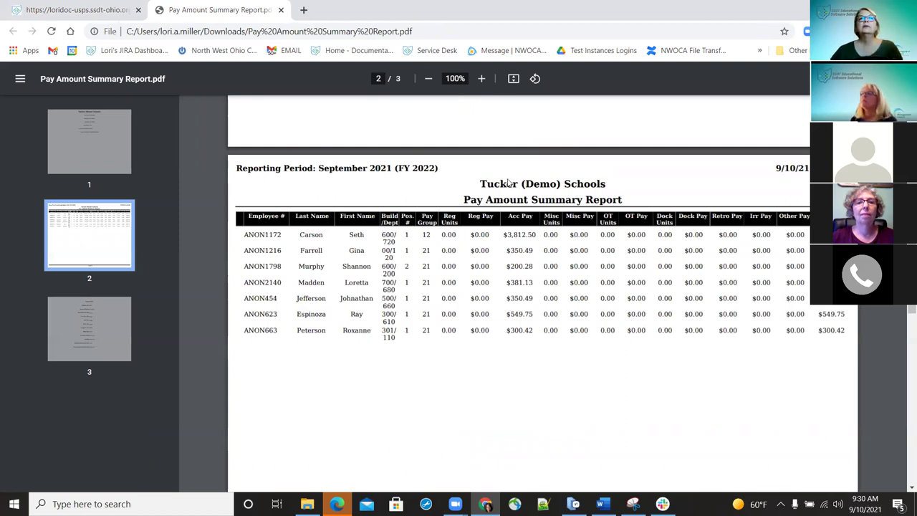
pyautogui.hotkey('ctrl', 'Tab')
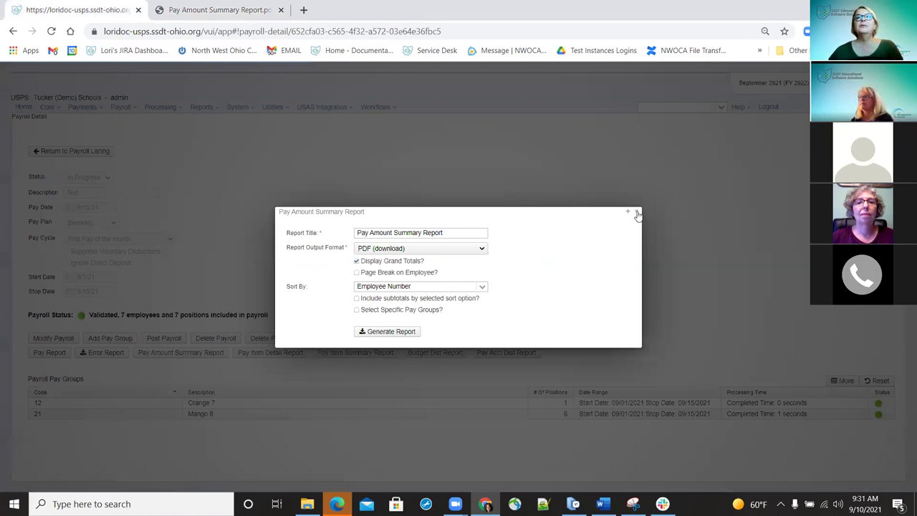
# - Close the Pay Amount report settings and generate the Payroll Item Summary Report as a PDF
pyautogui.click(637, 213)
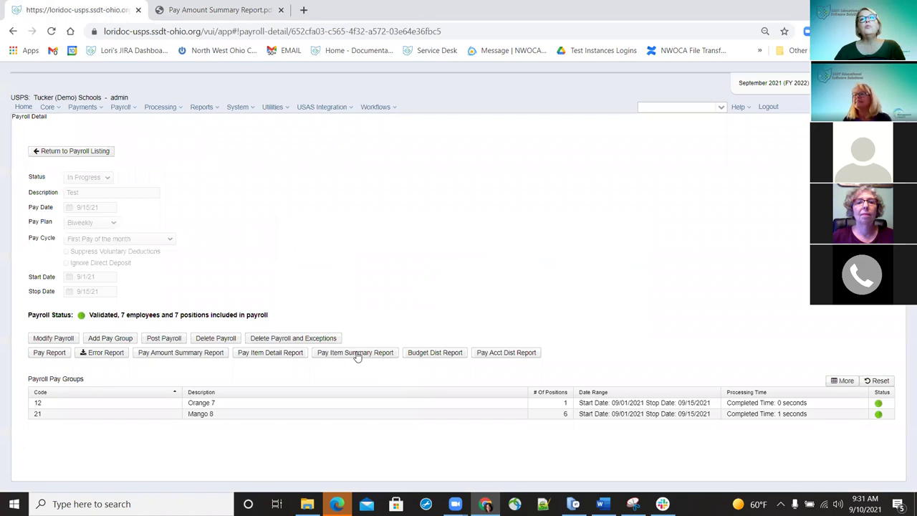
pyautogui.click(356, 354)
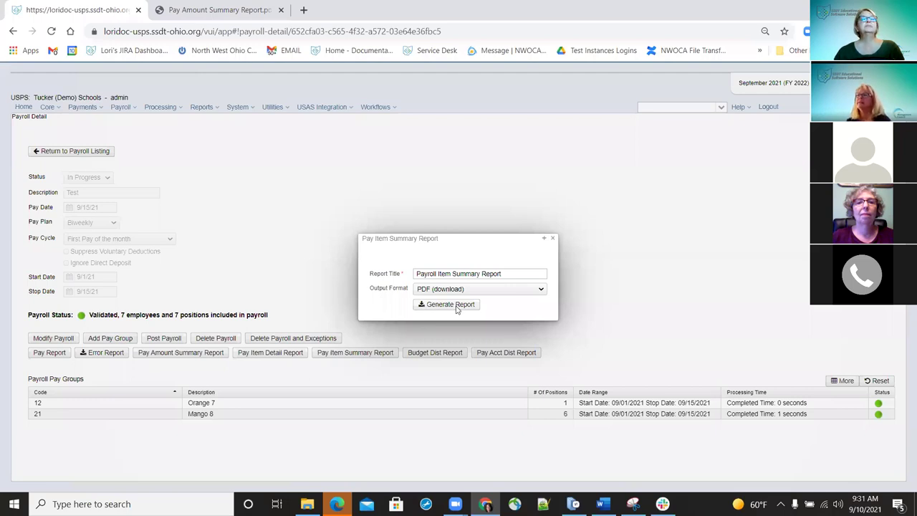
pyautogui.click(456, 306)
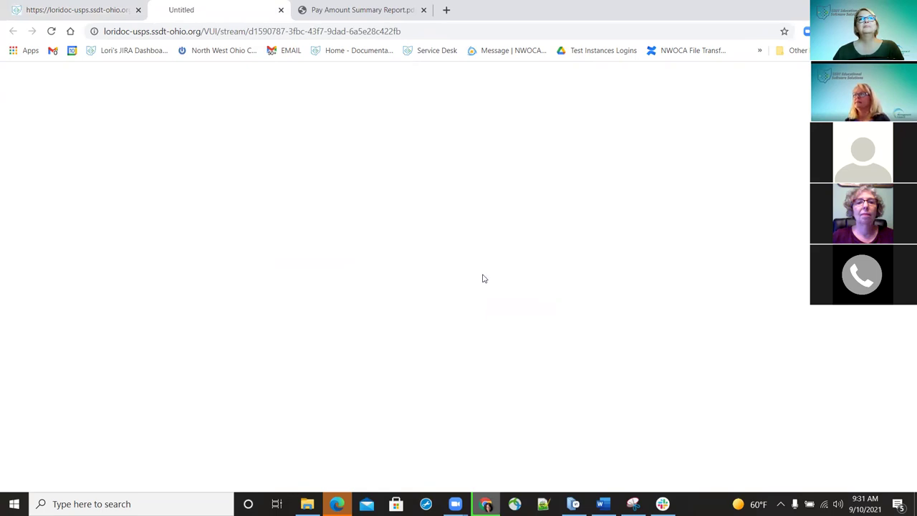
# - Save and review the Payroll Item Summary PDF (18 pay items), then return to payroll detail
pyautogui.click(361, 269)
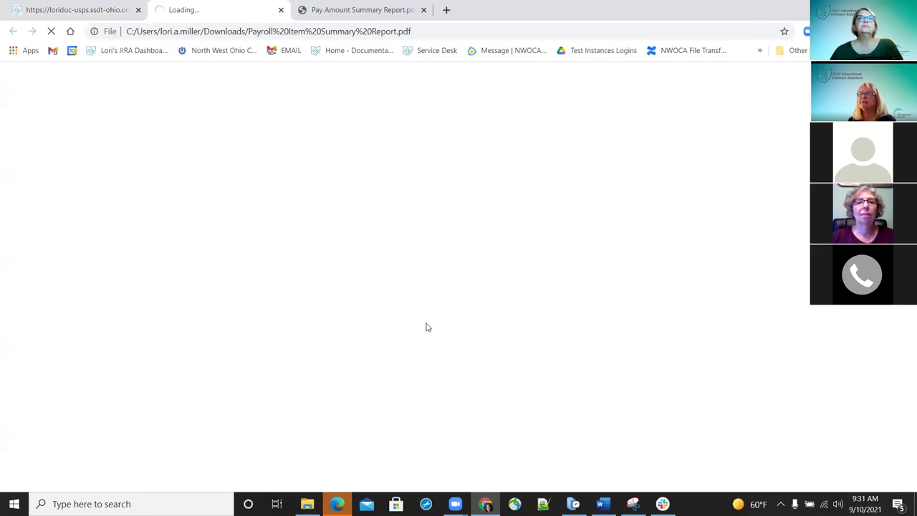
pyautogui.scroll(-8, 546, 302)
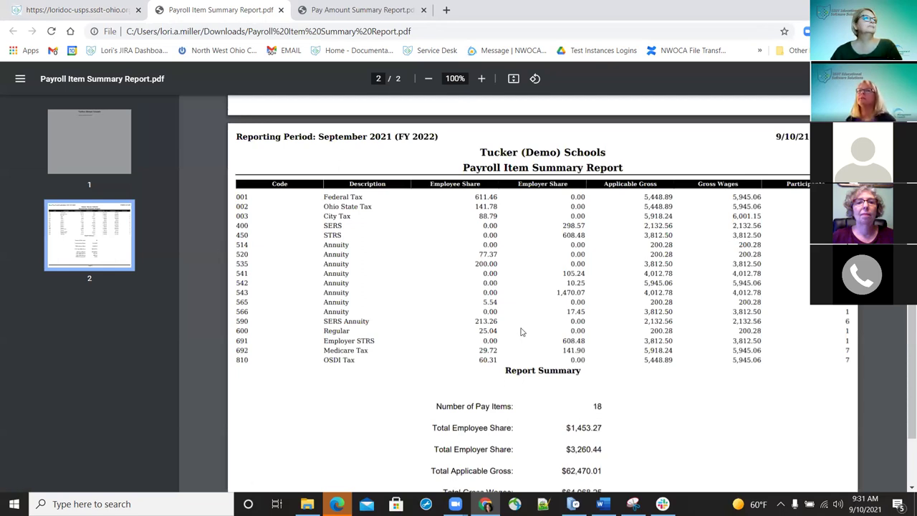
pyautogui.scroll(3, 483, 263)
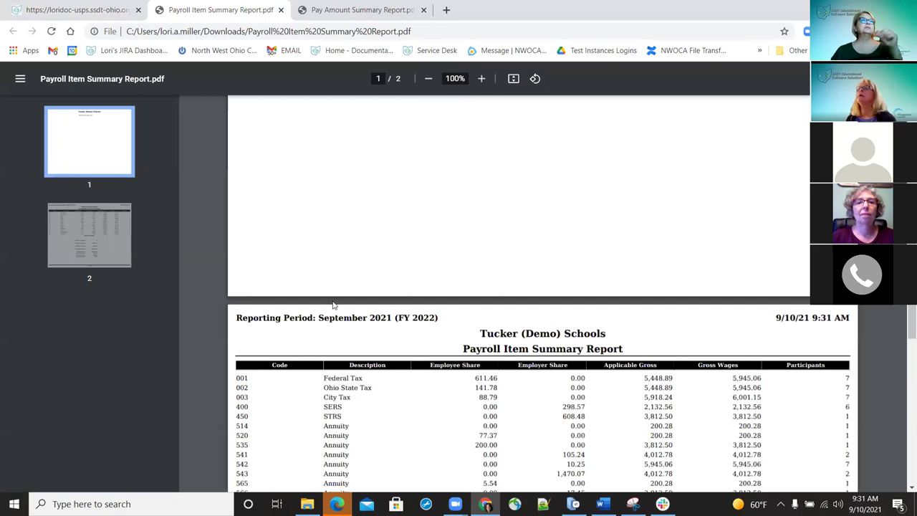
pyautogui.hotkey('ctrl', '1')
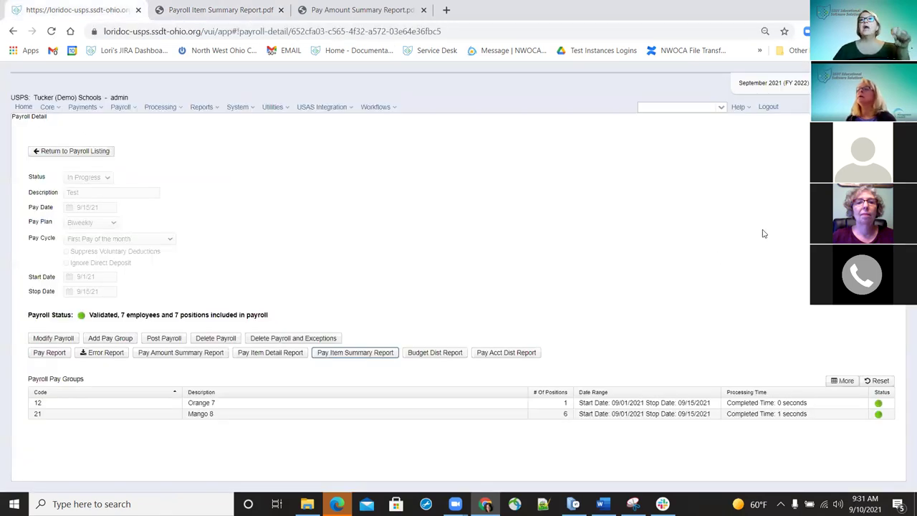
# - Search an employee by last name, open their dashboard, and show their leave accumulations
pyautogui.click(677, 107)
pyautogui.write('black')
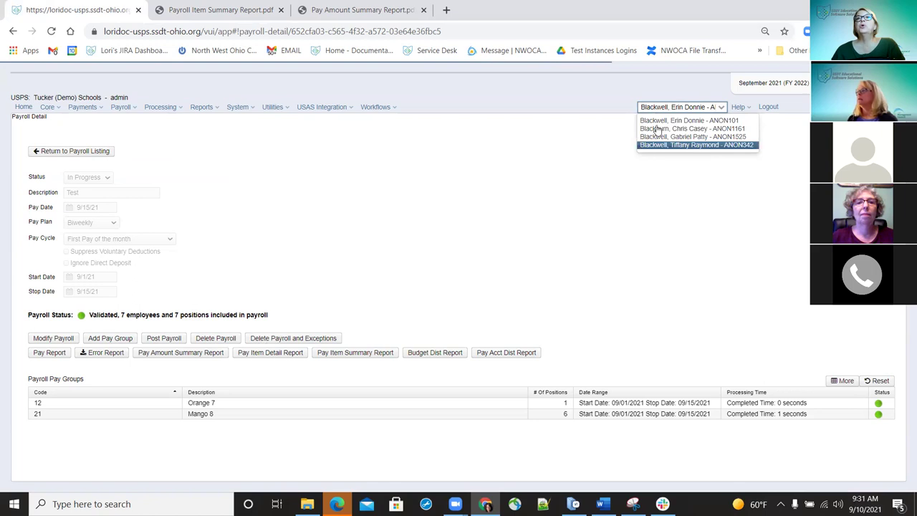
pyautogui.click(655, 129)
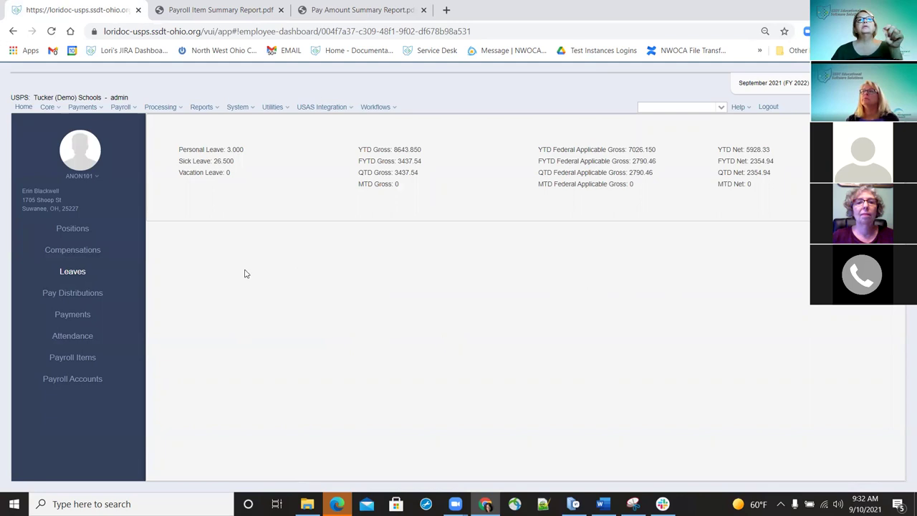
pyautogui.click(222, 240)
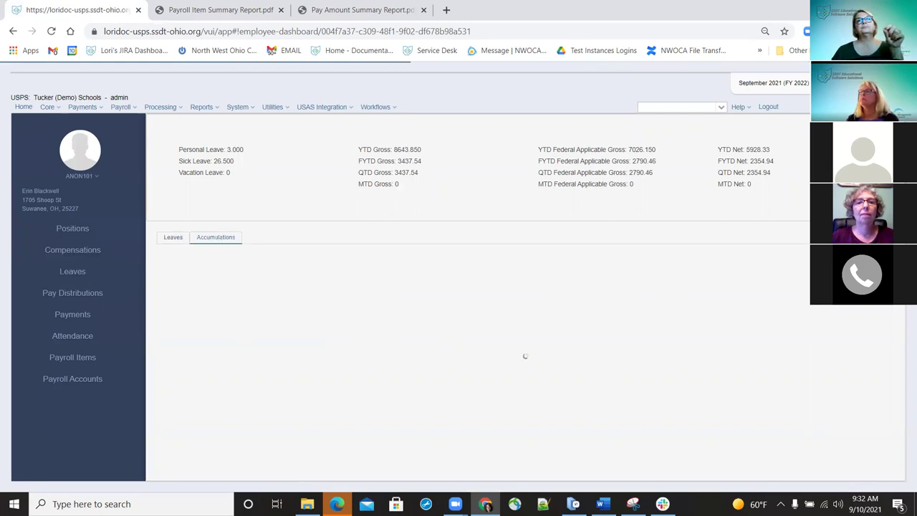
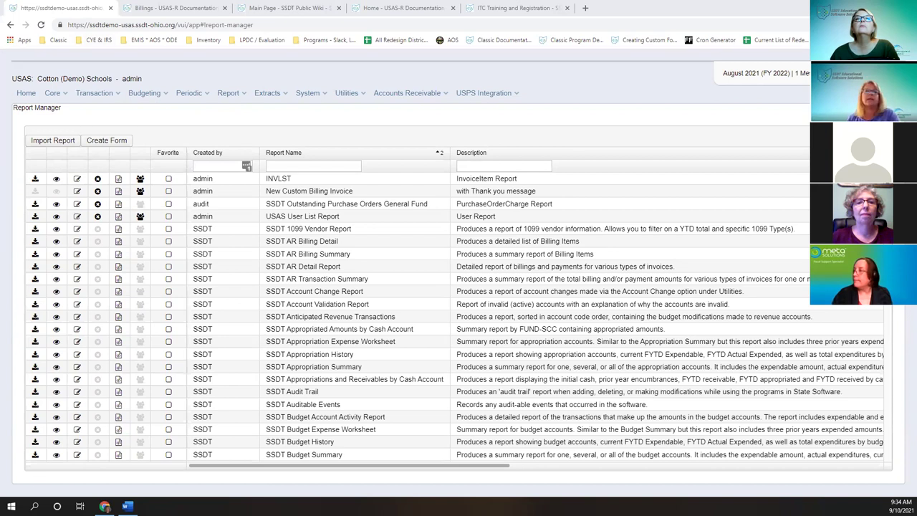
# - Bring up the Word template 'Template - Custom Billing Invoice' beside USAS-R
pyautogui.moveTo(127, 506)
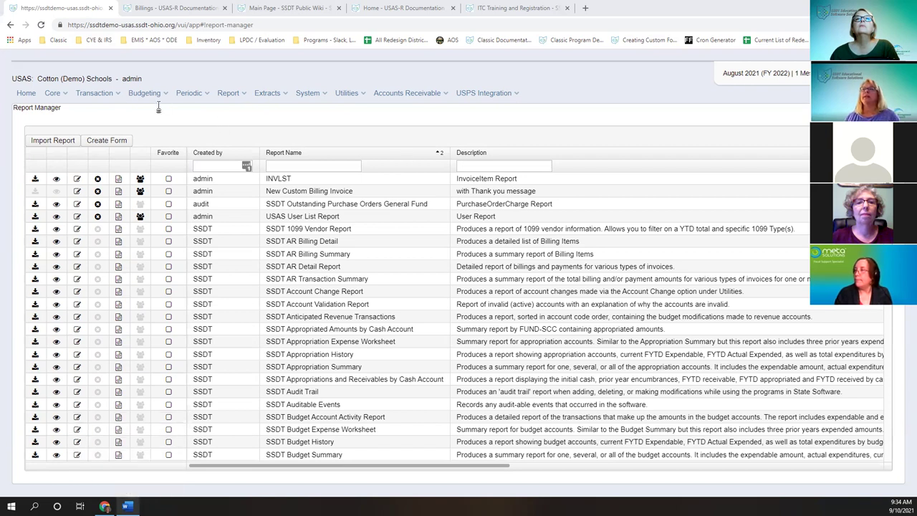
pyautogui.hotkey('alt', 'Tab')
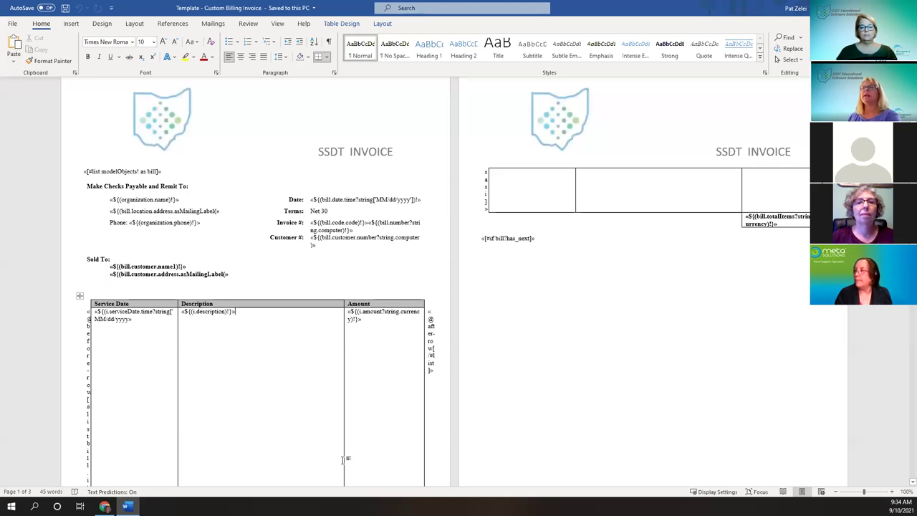
# - Scroll through the SSDT INVOICE template's merge fields, then return to Chrome's Report Manager list
pyautogui.scroll(-3, 344, 459)
pyautogui.scroll(-1, 258, 323)
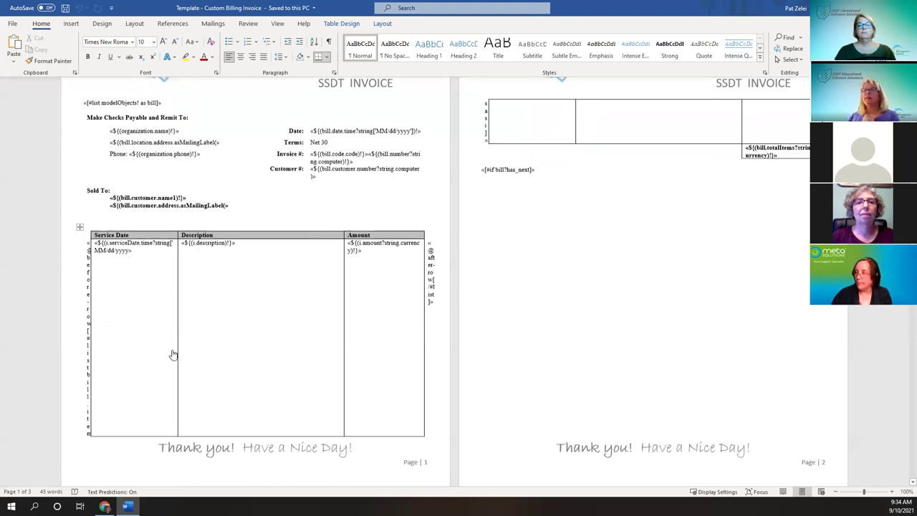
pyautogui.hotkey('alt', 'Tab')
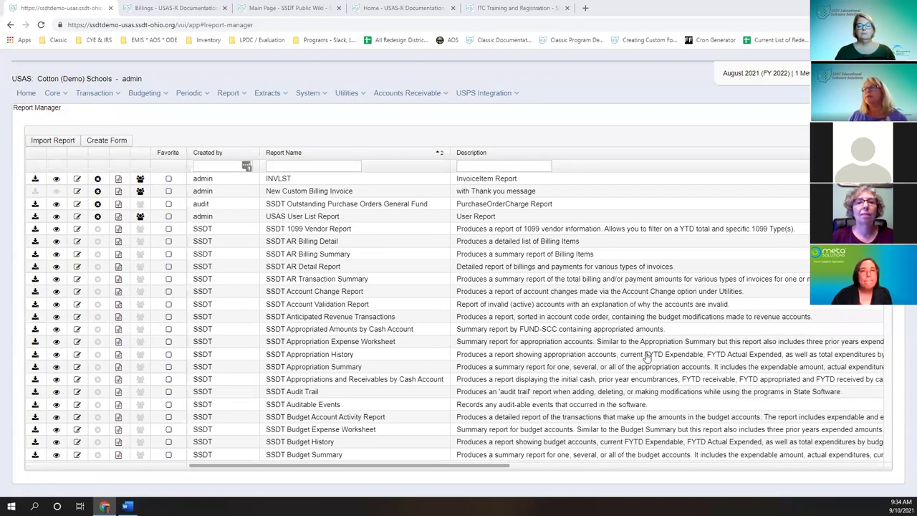
# - Save the New Custom Billing Invoice report's settings in Report Manager and close its details
pyautogui.hotkey('ctrl', 'Tab')
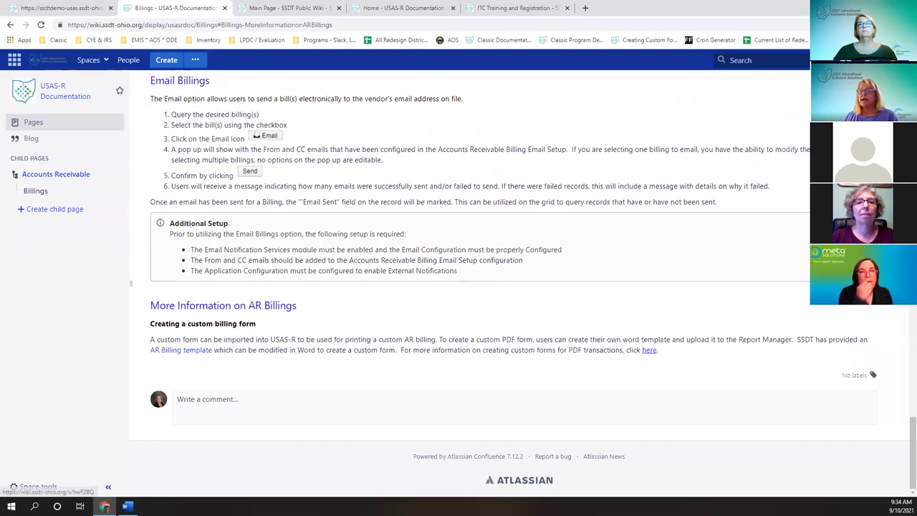
pyautogui.hotkey('ctrl', 'pageup')
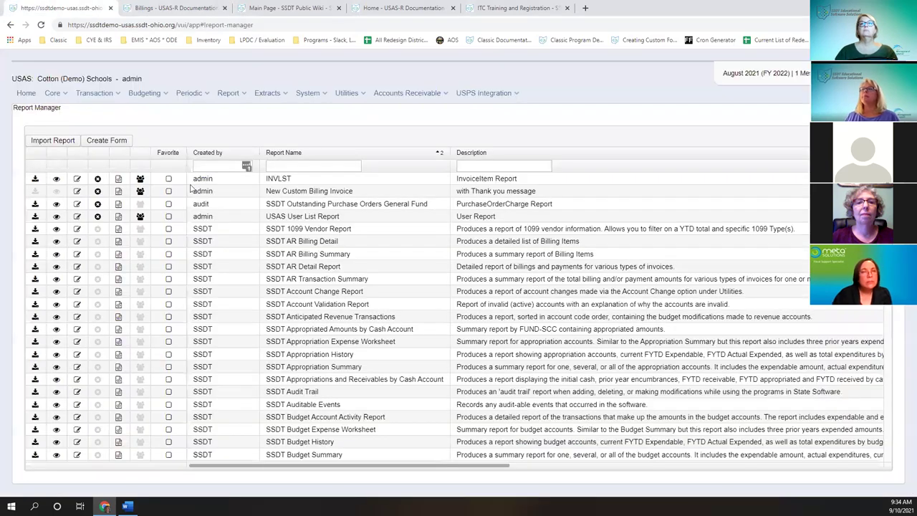
pyautogui.moveTo(126, 506)
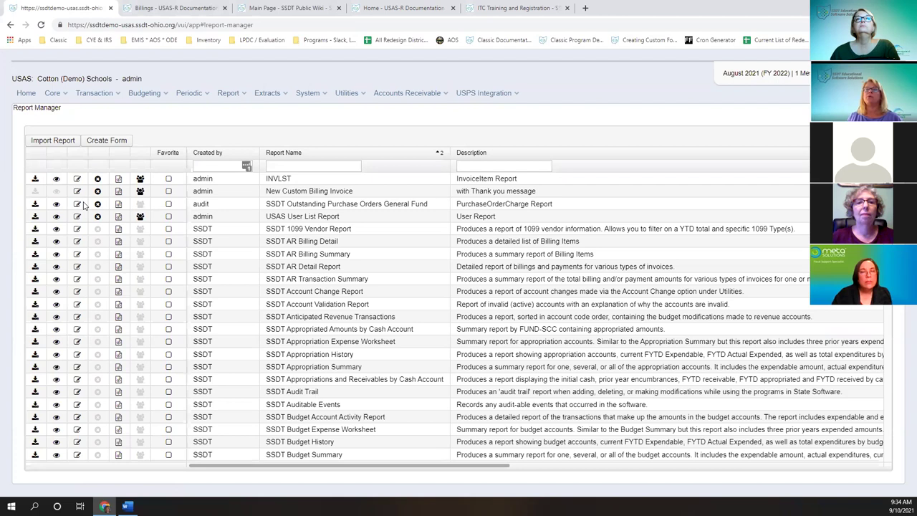
pyautogui.click(77, 190)
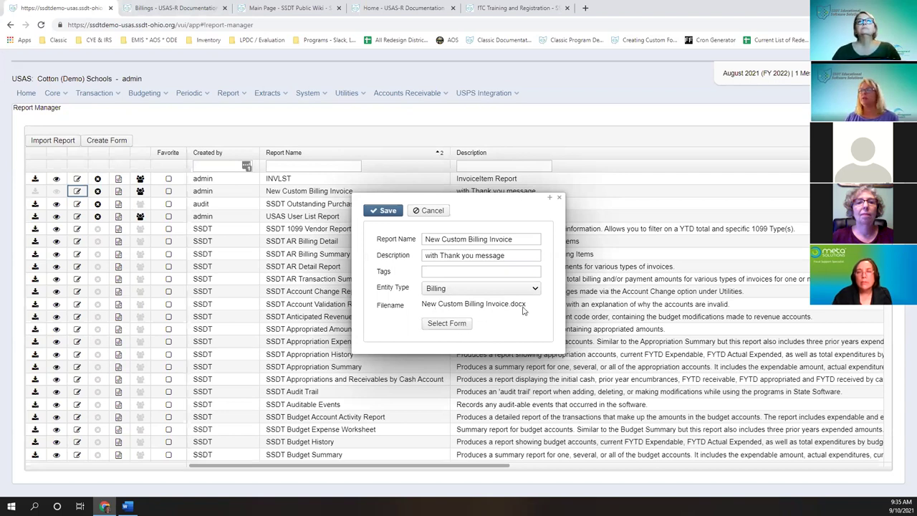
pyautogui.click(383, 209)
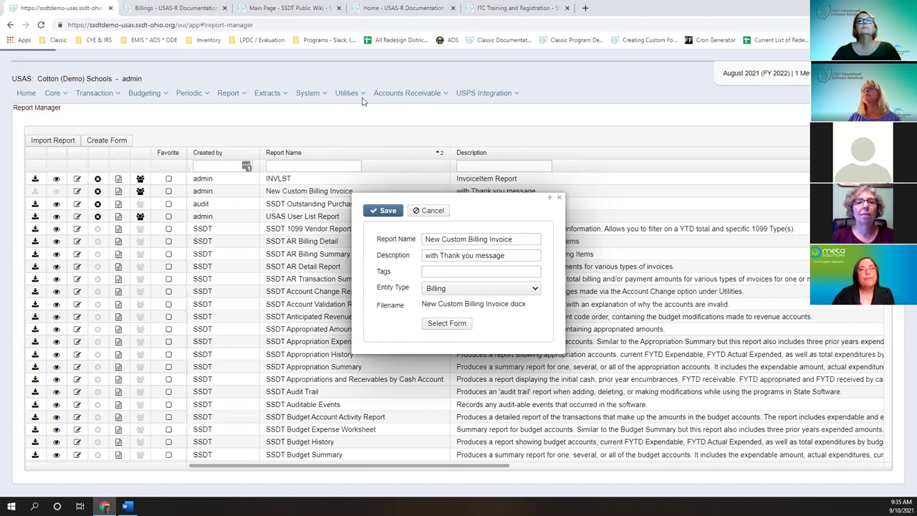
pyautogui.click(560, 201)
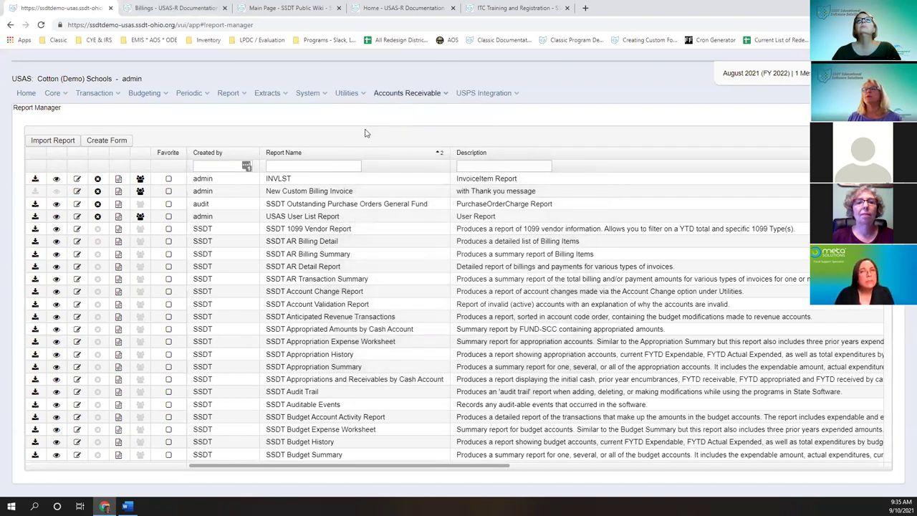
# - Go to the Accounts Receivable Billing list
pyautogui.moveTo(407, 93)
pyautogui.press('Up')
pyautogui.press('Return')
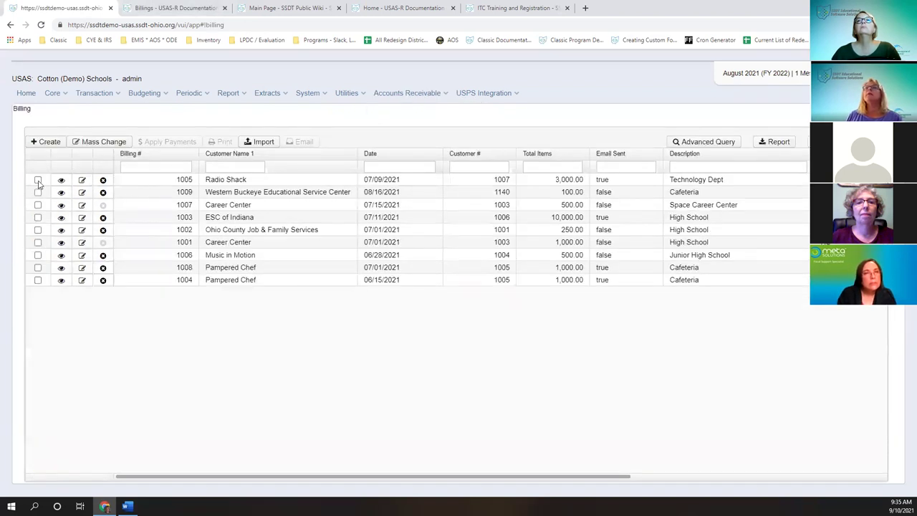
# - Select Radio Shack billing 1005 and set PDF output with the New Custom Billing Invoice form
pyautogui.press('Down')
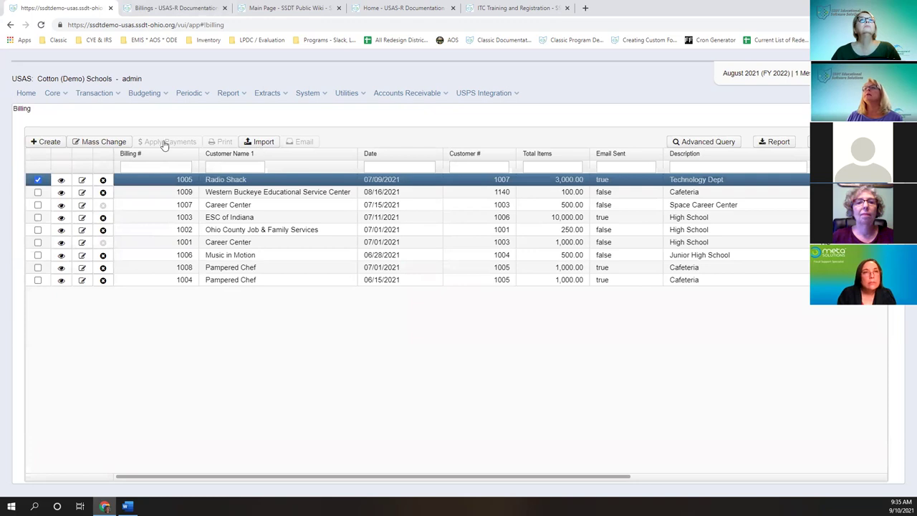
pyautogui.click(219, 143)
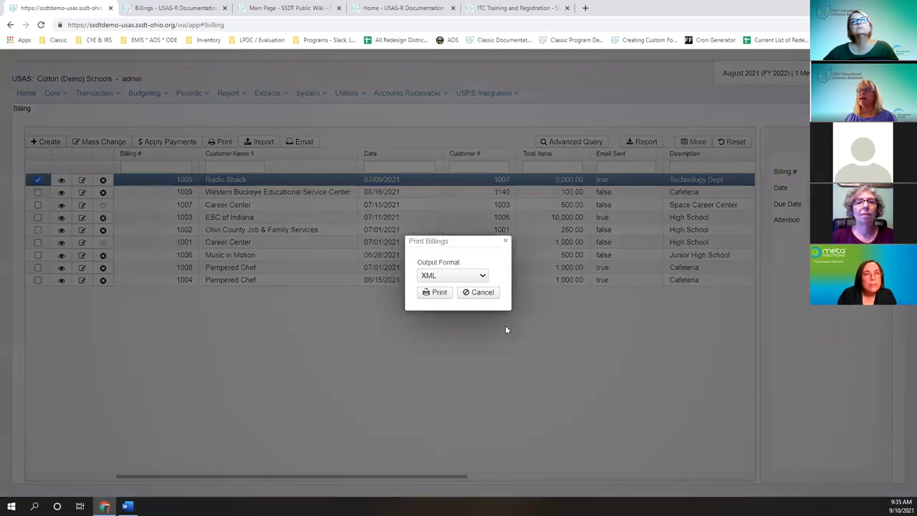
pyautogui.press('Down')
pyautogui.click(462, 303)
pyautogui.click(442, 323)
# - Print billing 1005, review the $3,000.00 Radio Shack invoice PDF, and return to the Billing list
pyautogui.click(435, 319)
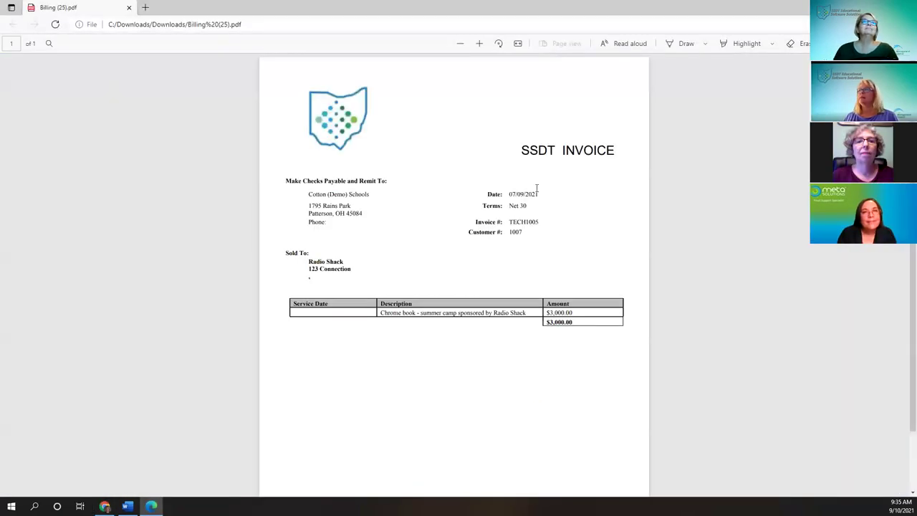
pyautogui.scroll(-2, 537, 188)
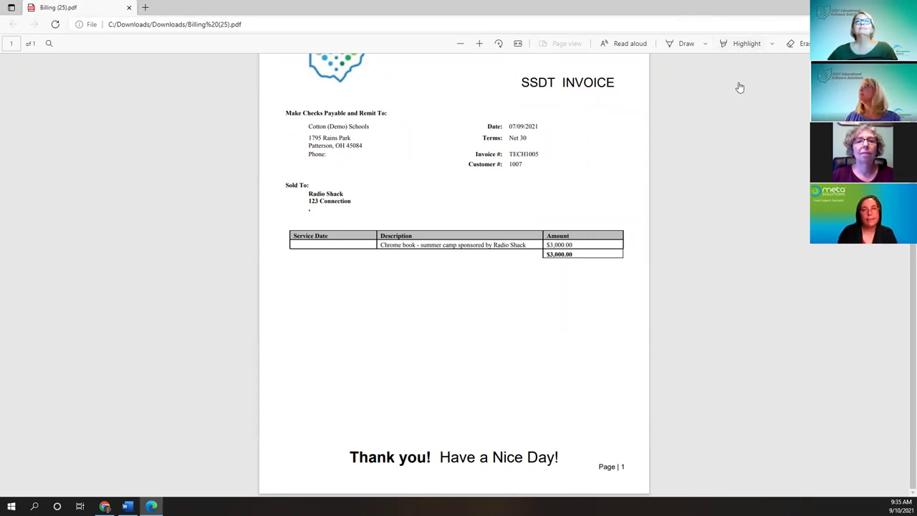
pyautogui.hotkey('alt', 'Tab')
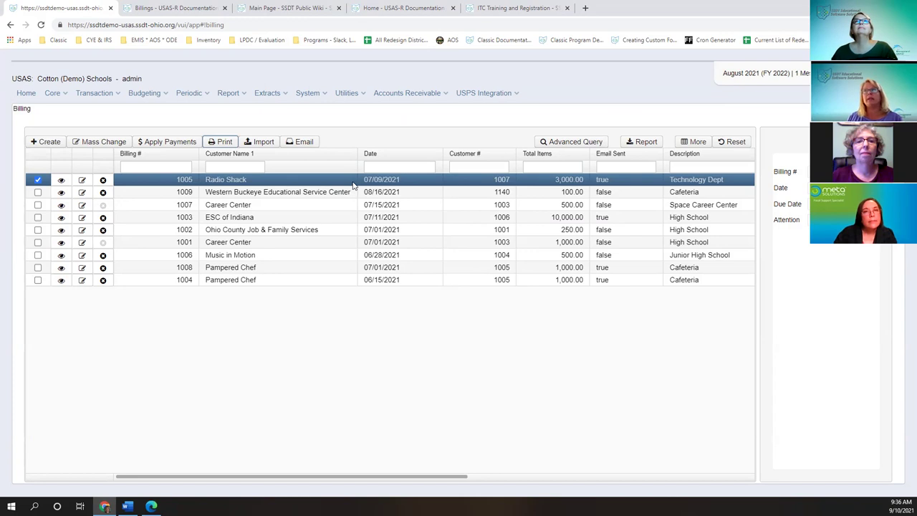
# - Preview the Radio Shack billing e-mail and close it unsent, then open System > Configuration
pyautogui.rightClick(244, 180)
pyautogui.click(340, 135)
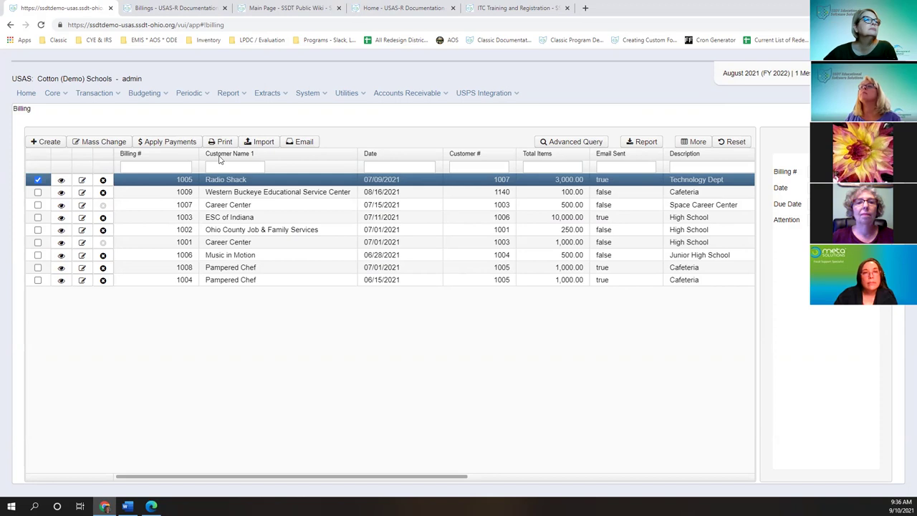
pyautogui.click(301, 143)
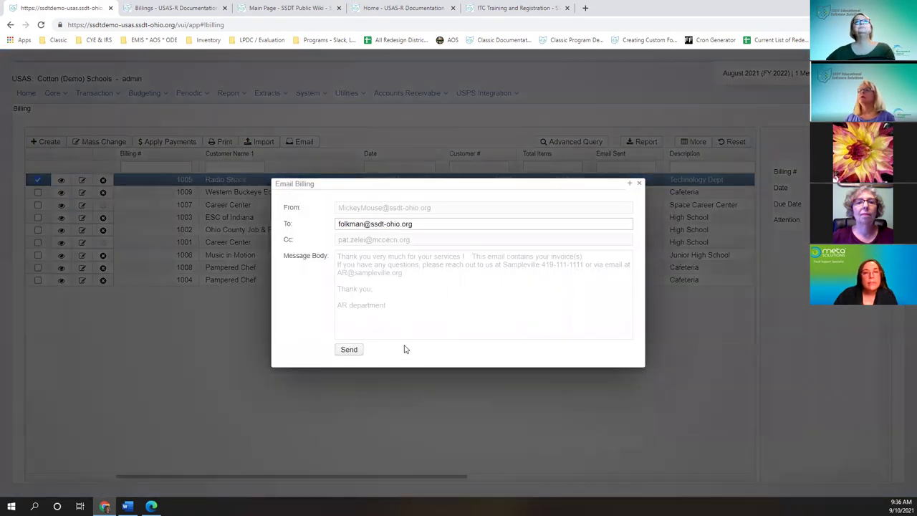
pyautogui.click(639, 184)
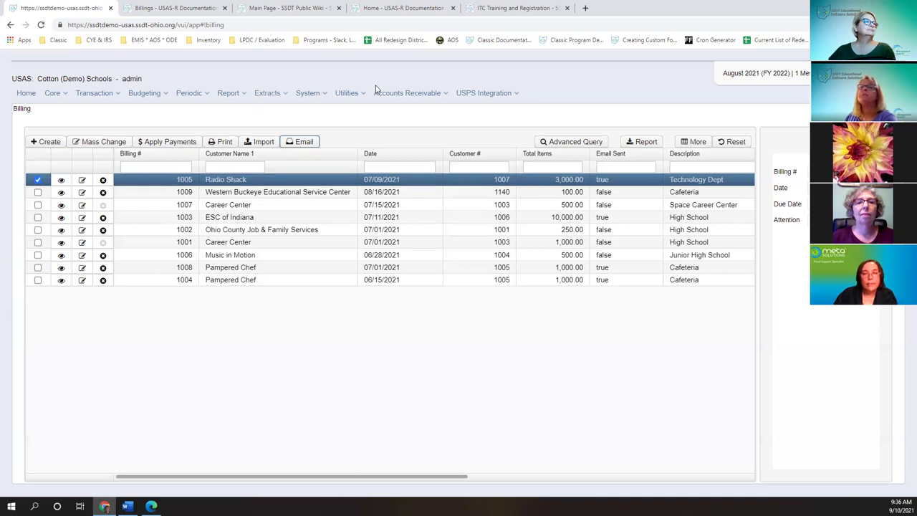
pyautogui.click(308, 94)
pyautogui.click(312, 122)
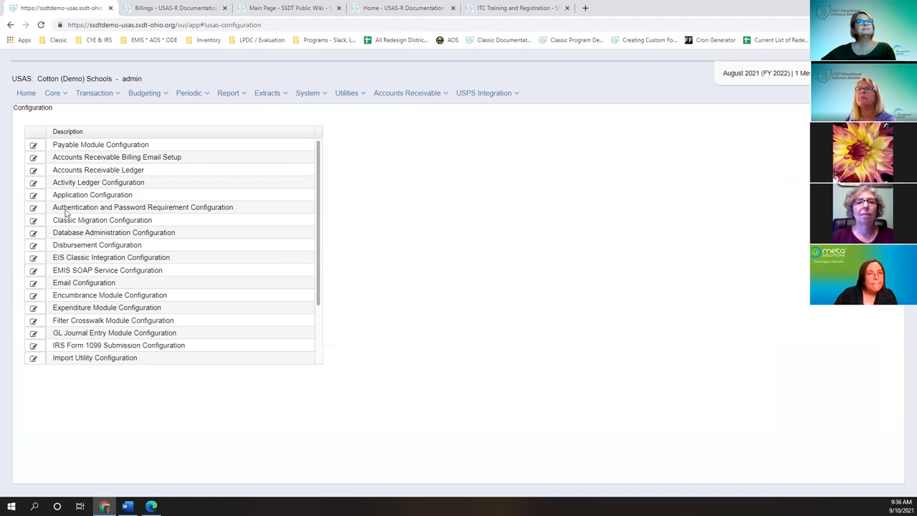
# - Save Accounts Receivable Billing Email Setup with New Custom Billing Invoice as default bill form
pyautogui.click(38, 160)
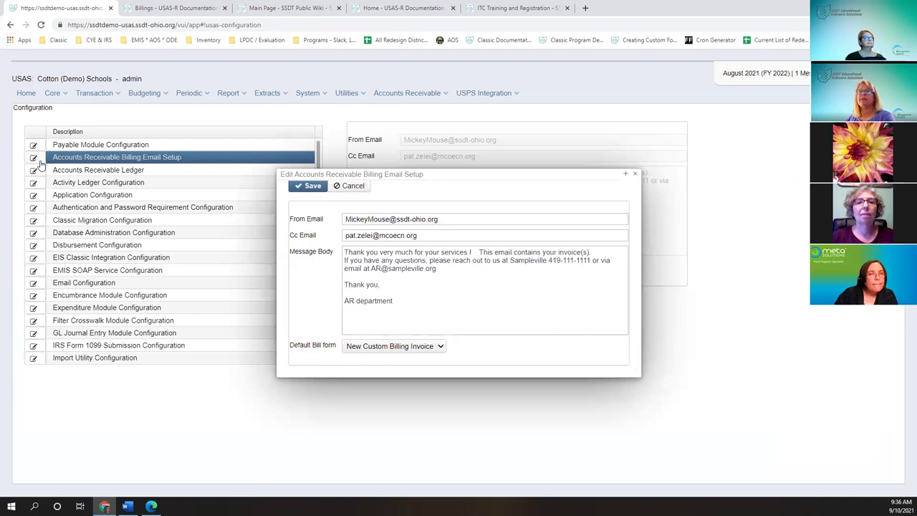
pyautogui.click(394, 347)
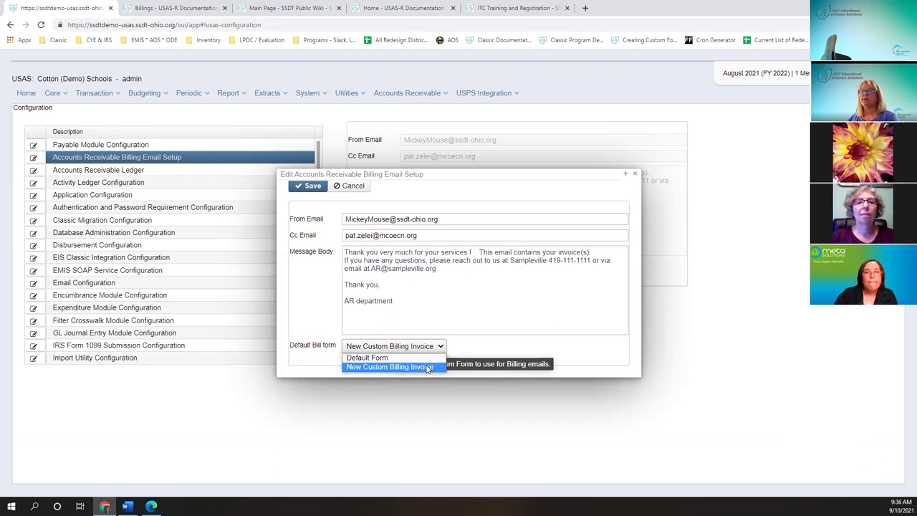
pyautogui.click(399, 266)
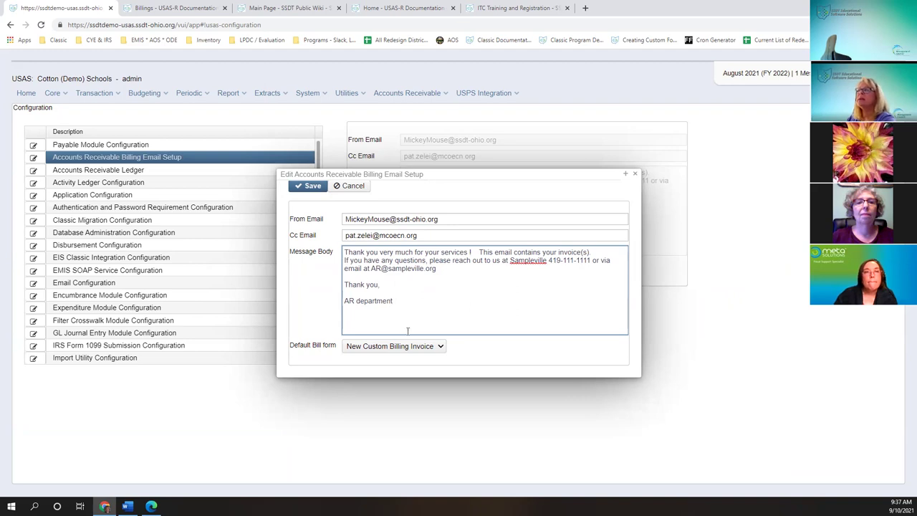
pyautogui.click(439, 348)
pyautogui.click(439, 348)
pyautogui.click(305, 187)
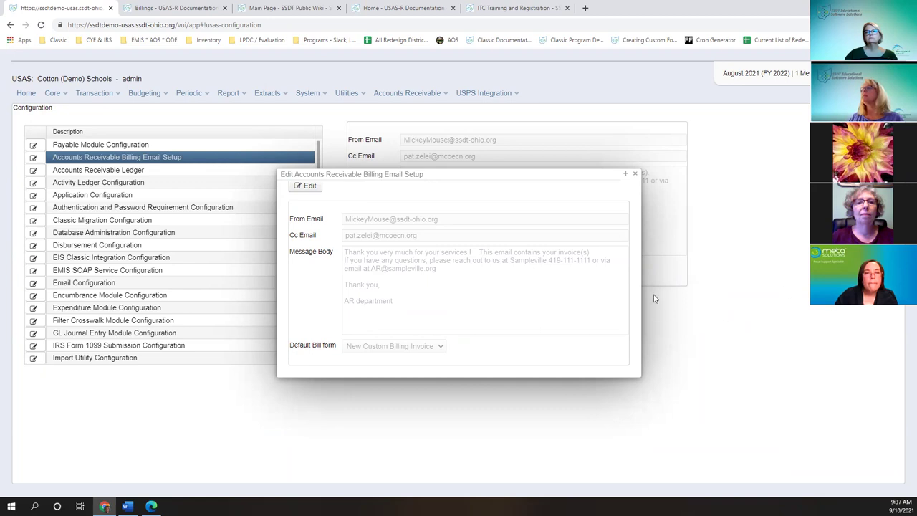
pyautogui.click(635, 174)
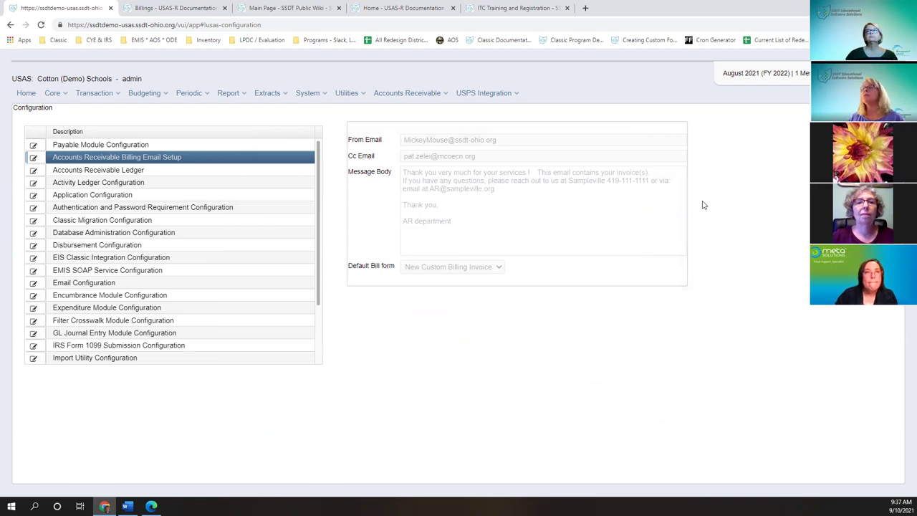
# - Open the Radio Shack billing e-mail from the Billing list, edit the recipient address, then close it unsent
pyautogui.click(406, 93)
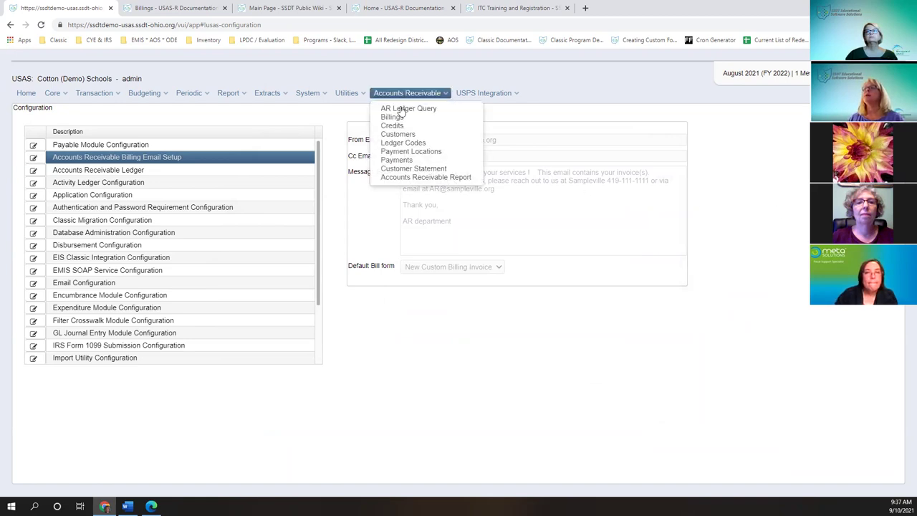
pyautogui.click(392, 117)
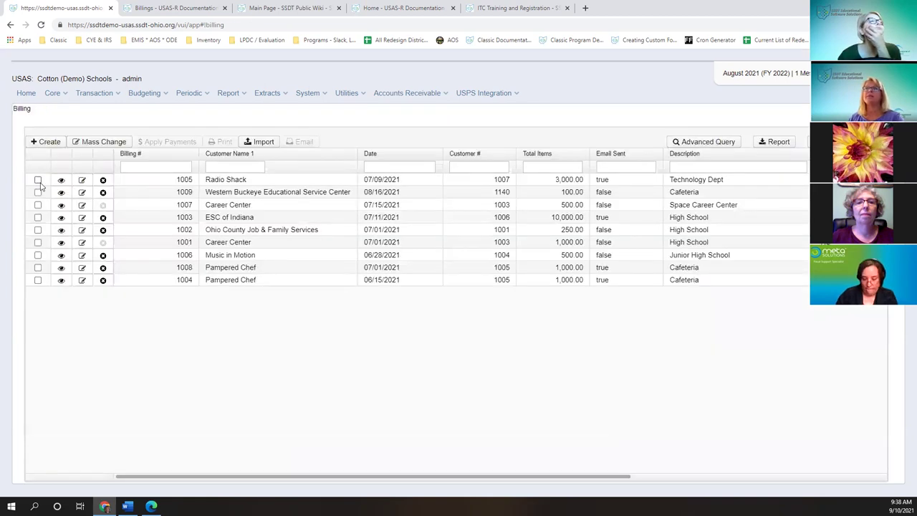
pyautogui.click(38, 179)
pyautogui.click(304, 143)
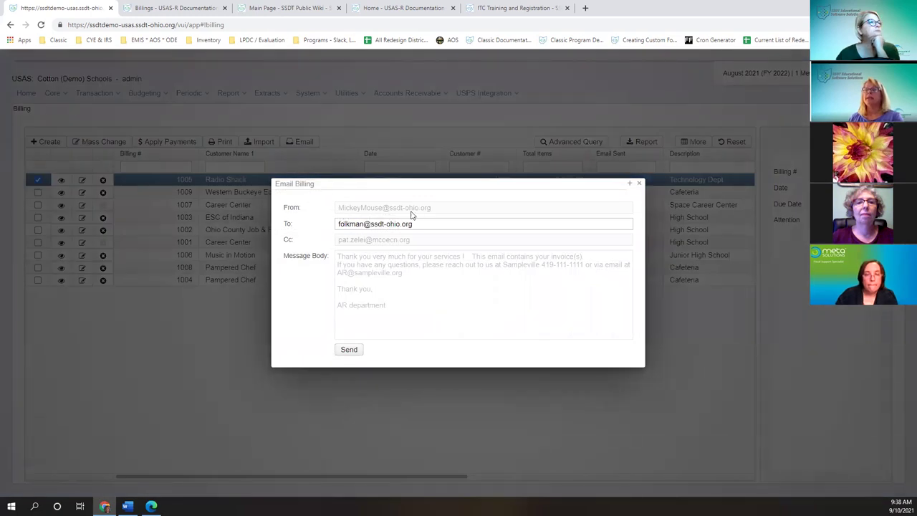
pyautogui.moveTo(416, 223); pyautogui.dragTo(338, 223)
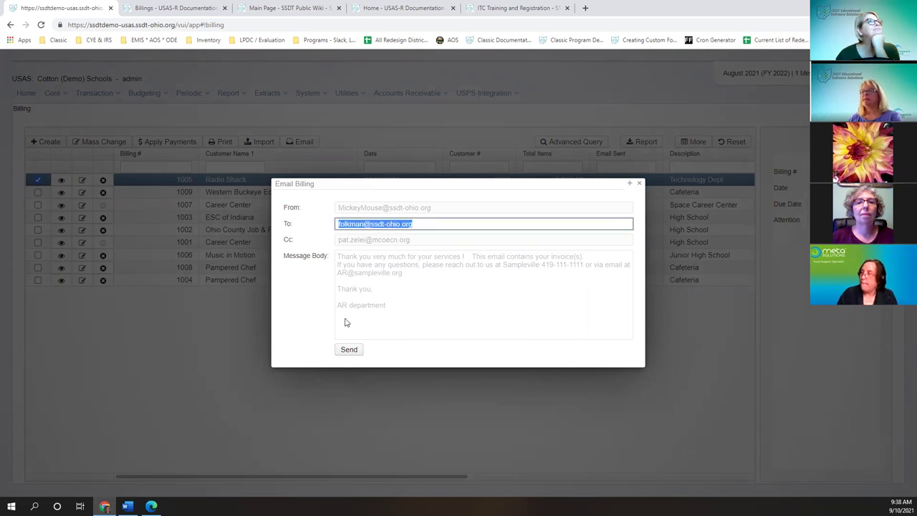
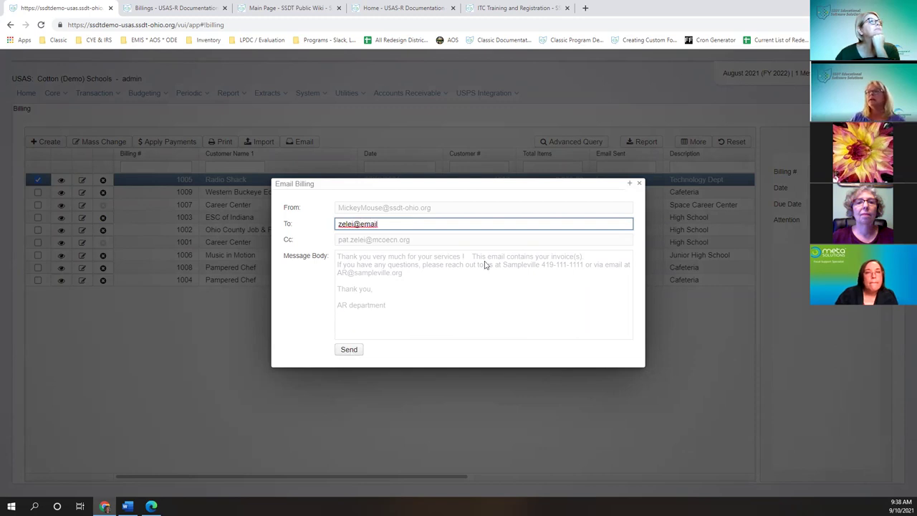
pyautogui.click(646, 183)
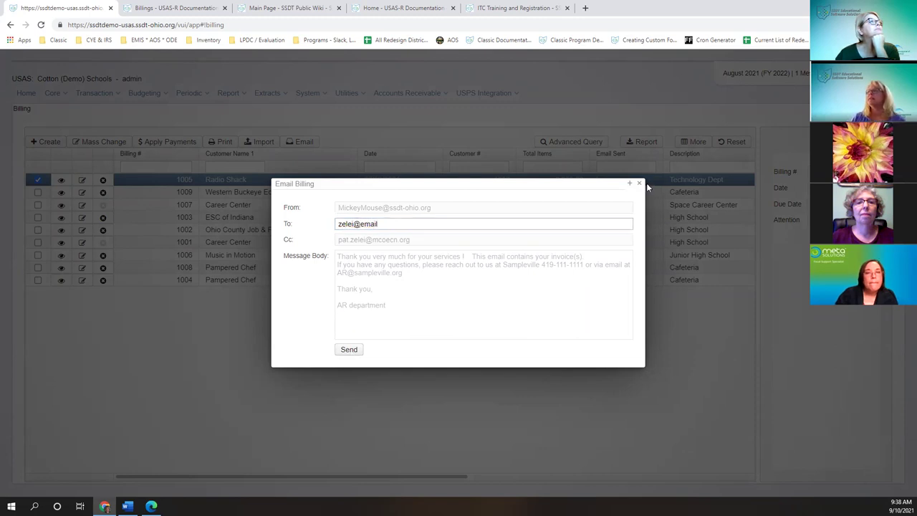
pyautogui.rightClick(433, 227)
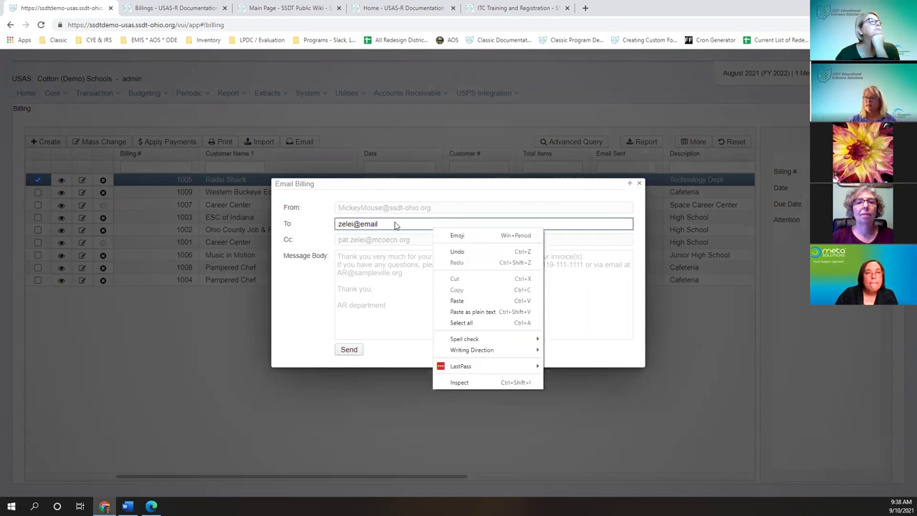
pyautogui.click(598, 336)
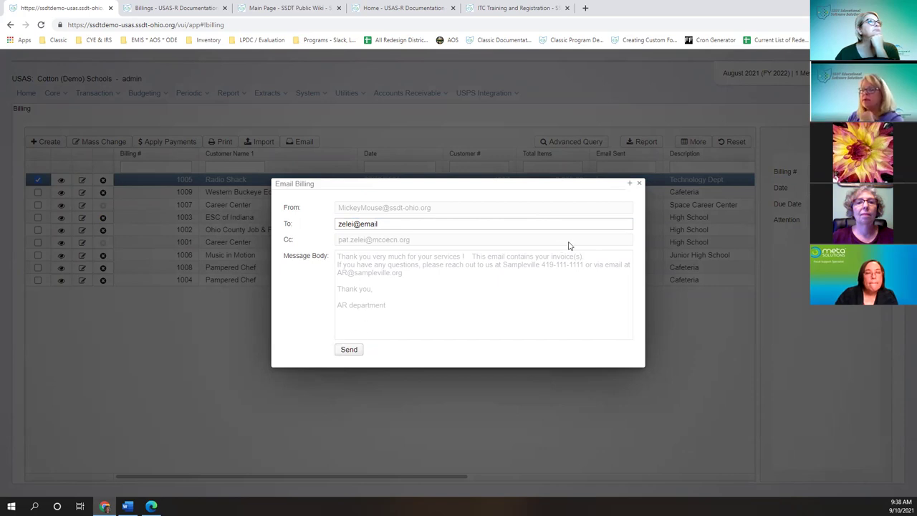
pyautogui.click(639, 183)
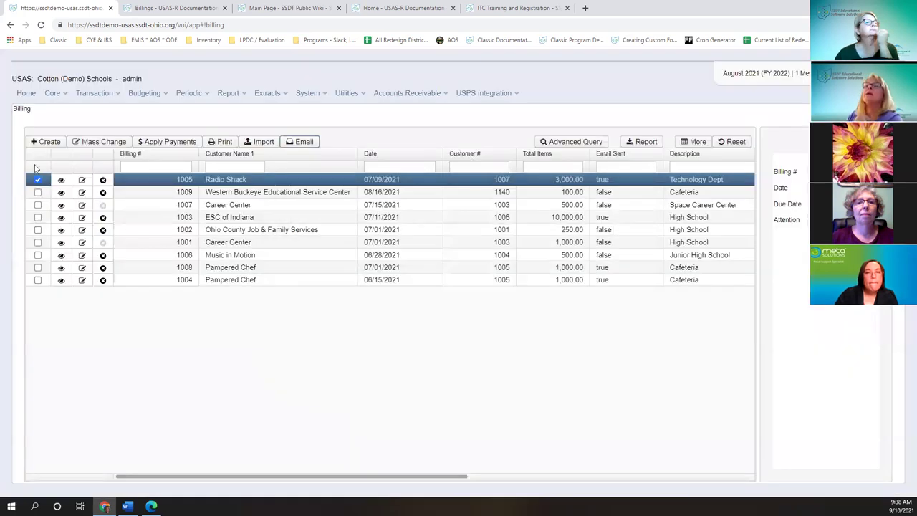
# - Add billing 1009, open and close the e-mail form unsent, then deselect both billings
pyautogui.click(38, 192)
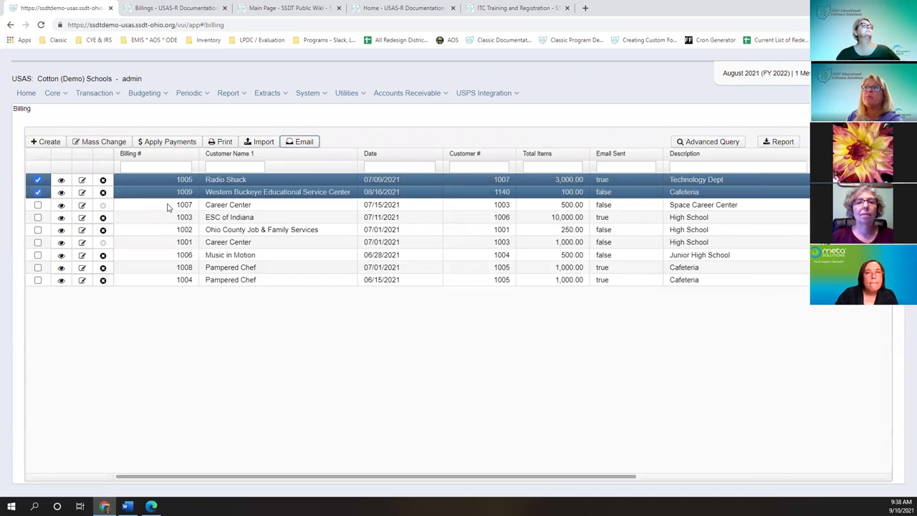
pyautogui.click(307, 145)
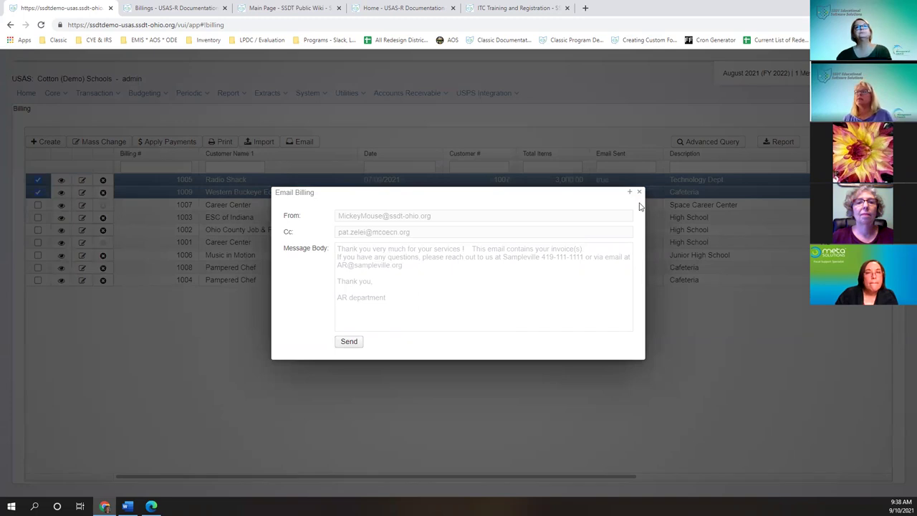
pyautogui.click(196, 184)
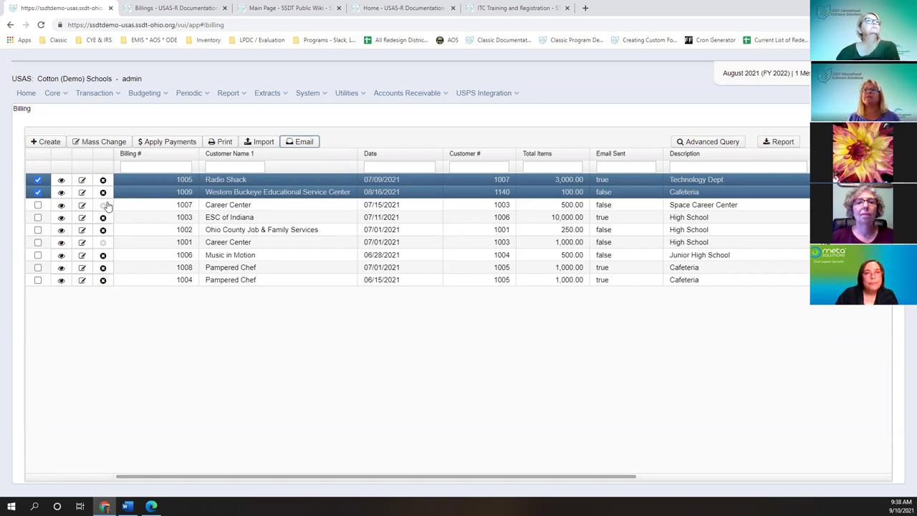
pyautogui.click(37, 181)
pyautogui.click(38, 191)
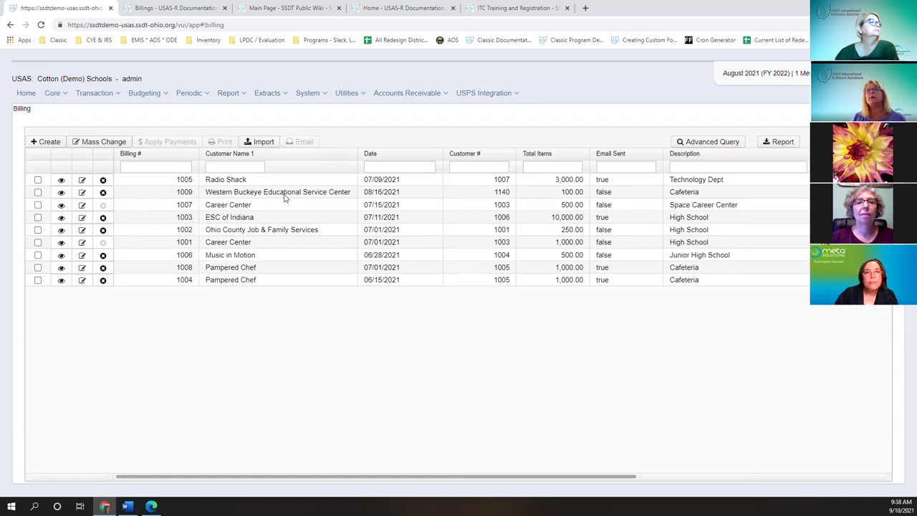
# - Select the Radio Shack billing 1005 and open its e-mail form
pyautogui.click(37, 181)
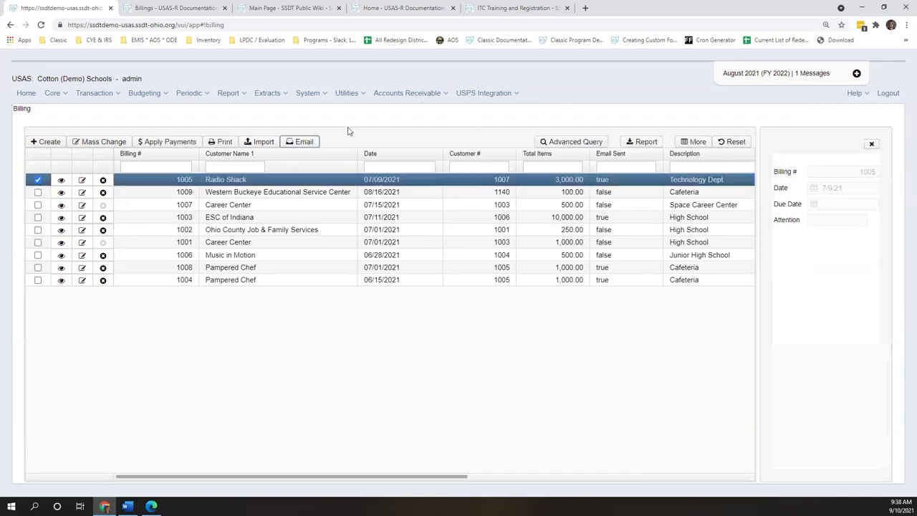
pyautogui.click(288, 143)
# - Open Utilities > Account Filters, then view, edit and save the A+ Student filter
pyautogui.click(347, 94)
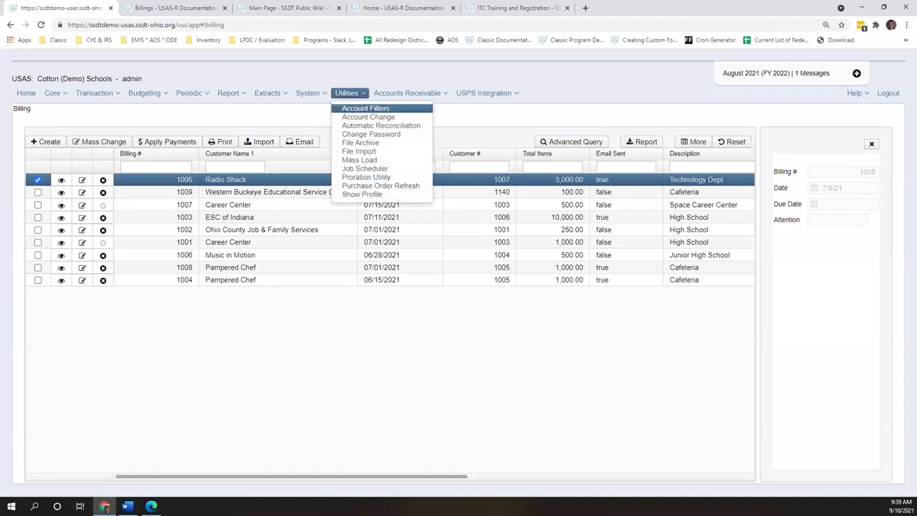
pyautogui.press('Return')
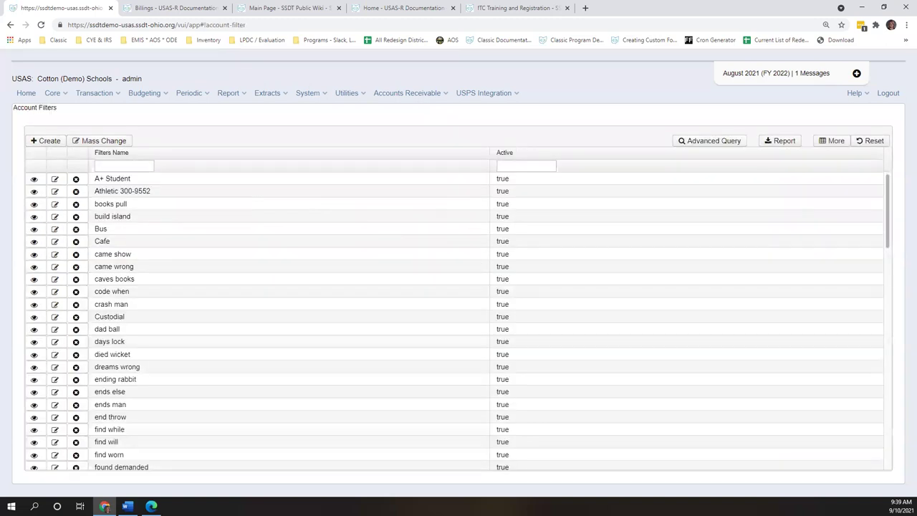
pyautogui.click(34, 180)
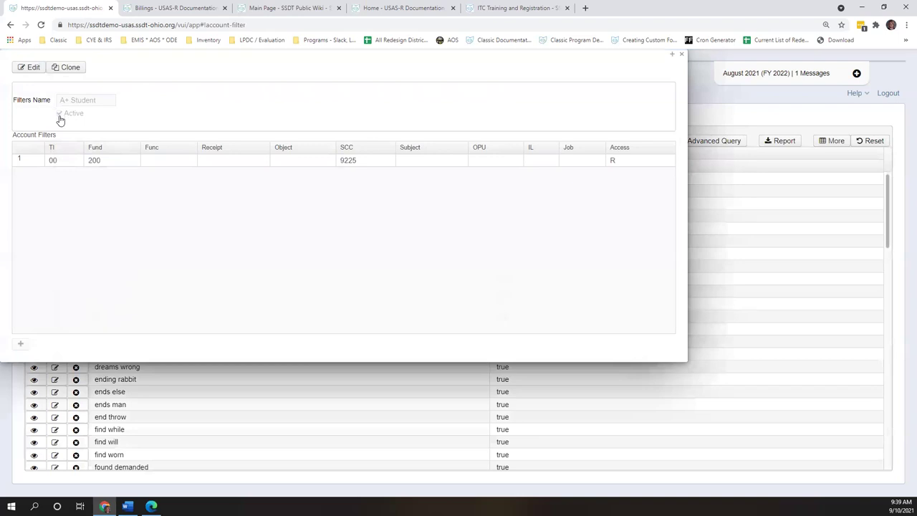
pyautogui.click(29, 67)
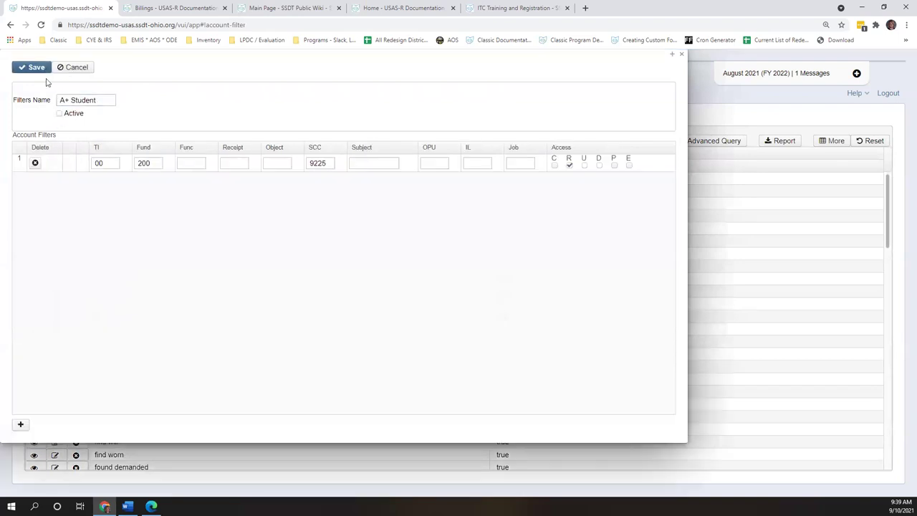
pyautogui.click(40, 73)
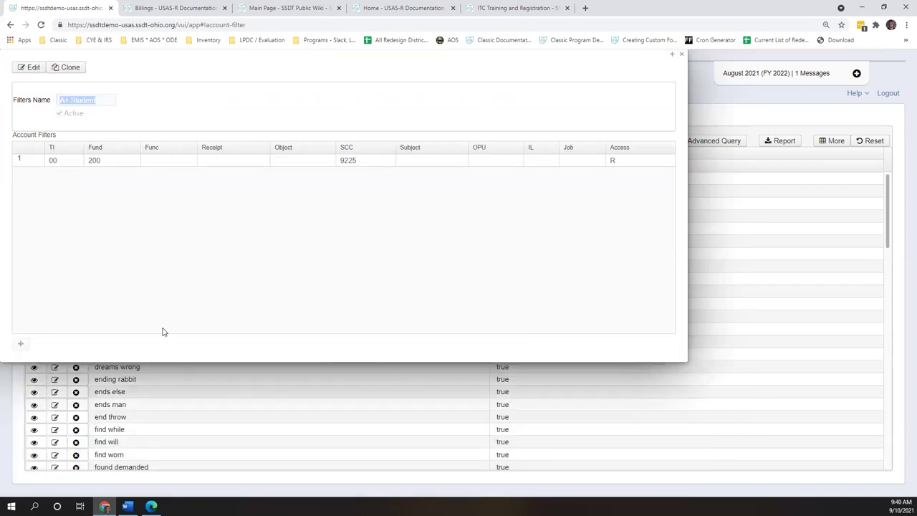
pyautogui.click(679, 55)
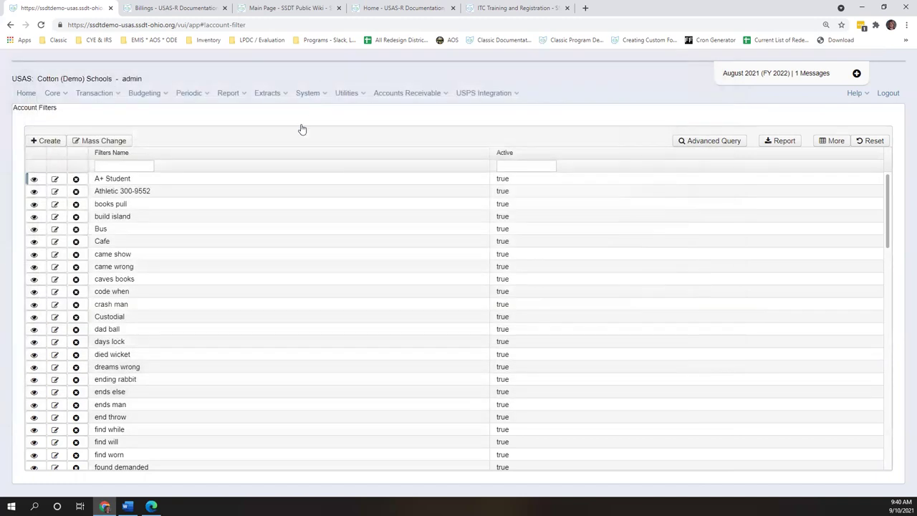
pyautogui.click(308, 94)
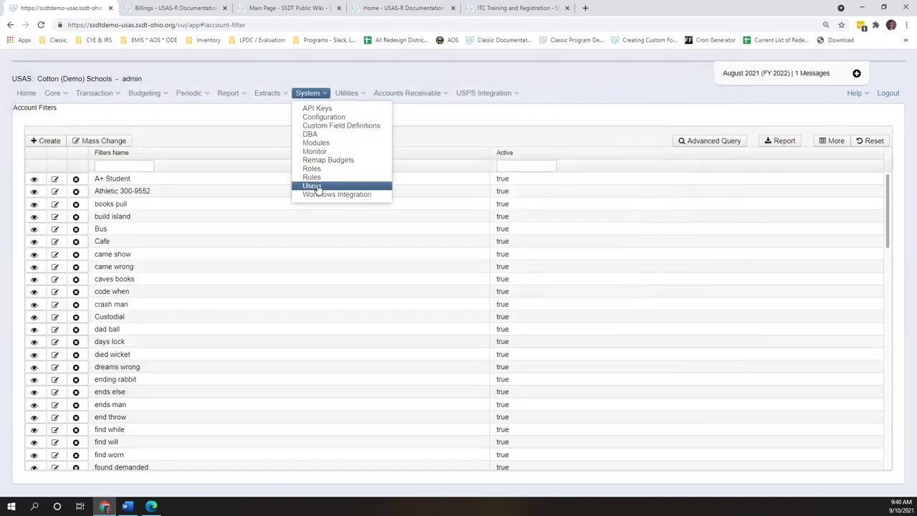
# - Filter Users by Filters Name 'cust' for Custodial-filter users, clear it, return to Account Filters
pyautogui.click(315, 187)
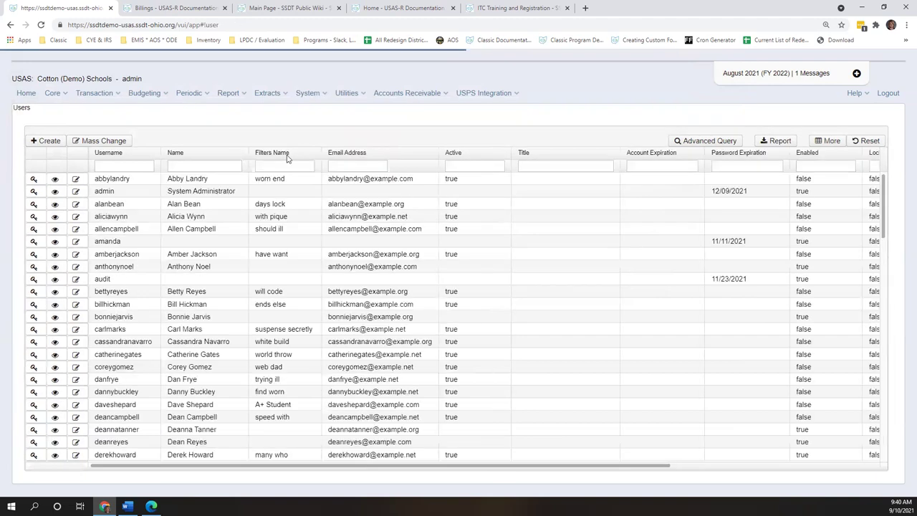
pyautogui.click(300, 166)
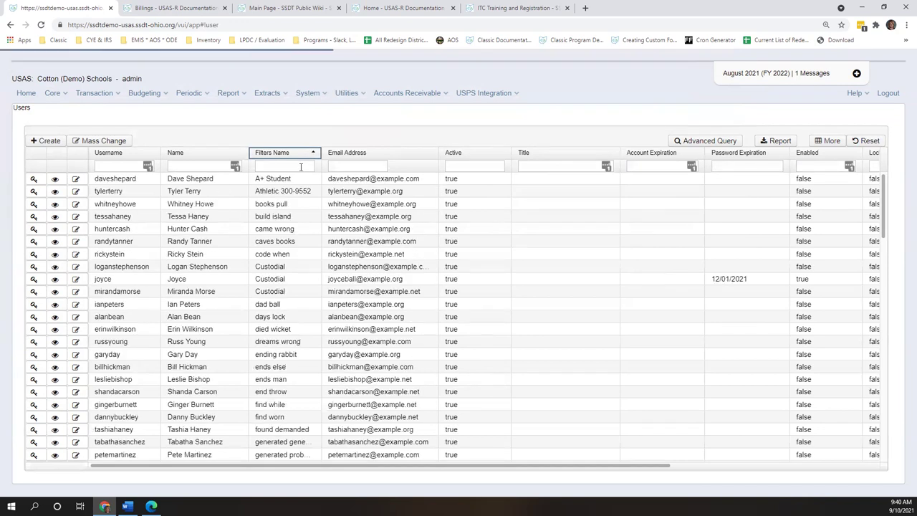
pyautogui.click(301, 166)
pyautogui.write('cust')
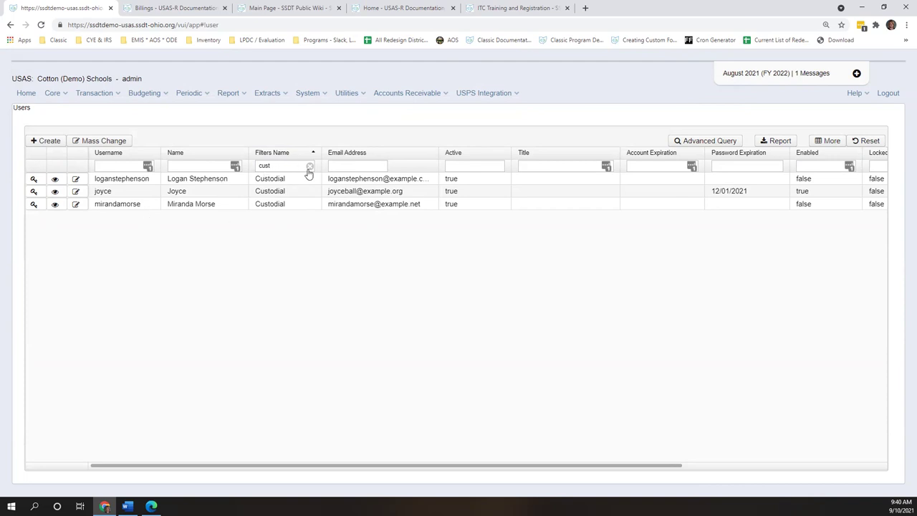
pyautogui.moveTo(307, 170); pyautogui.dragTo(261, 172)
pyautogui.press('BackSpace')
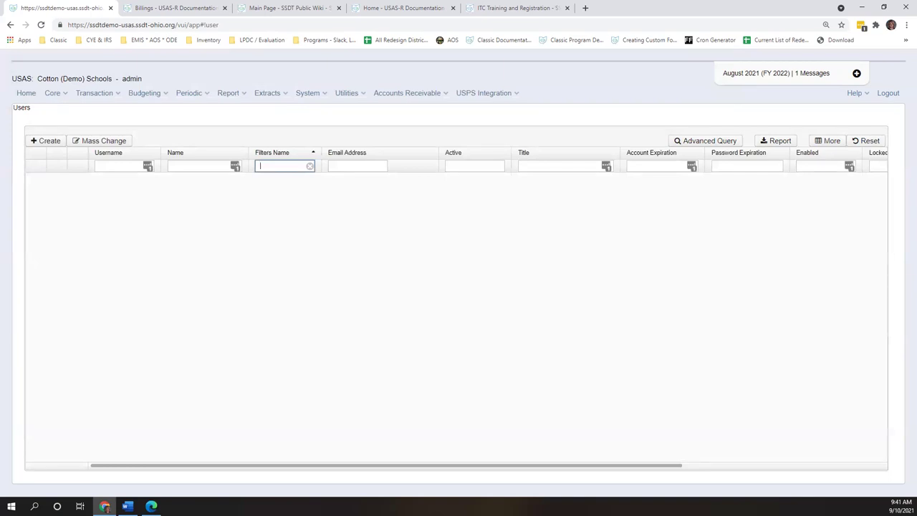
pyautogui.click(358, 93)
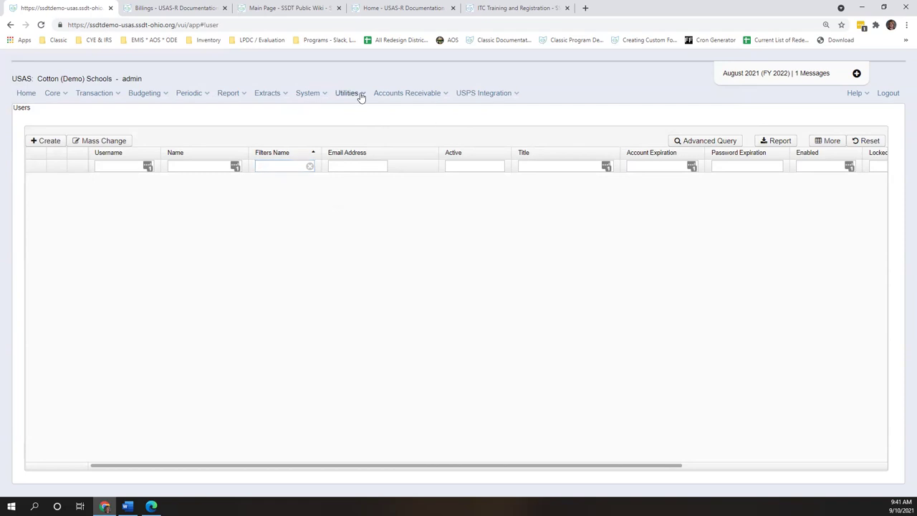
pyautogui.click(374, 108)
pyautogui.click(37, 181)
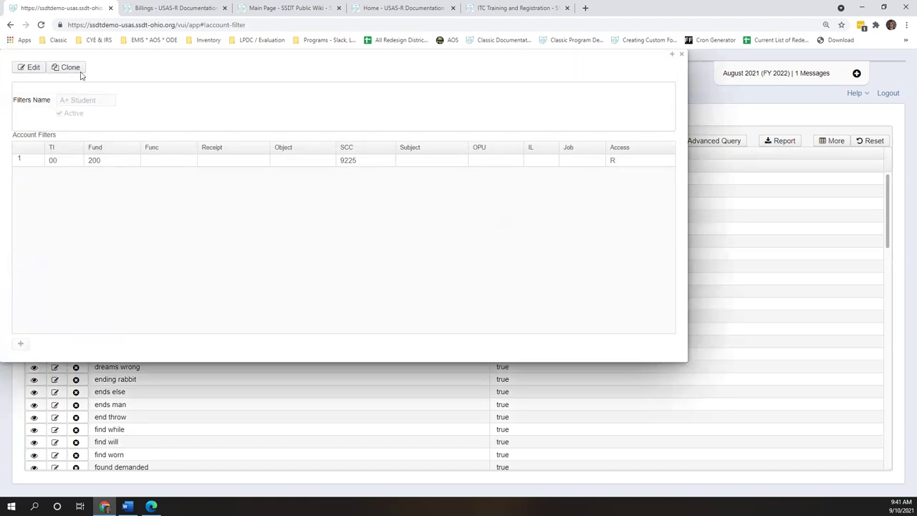
pyautogui.click(79, 69)
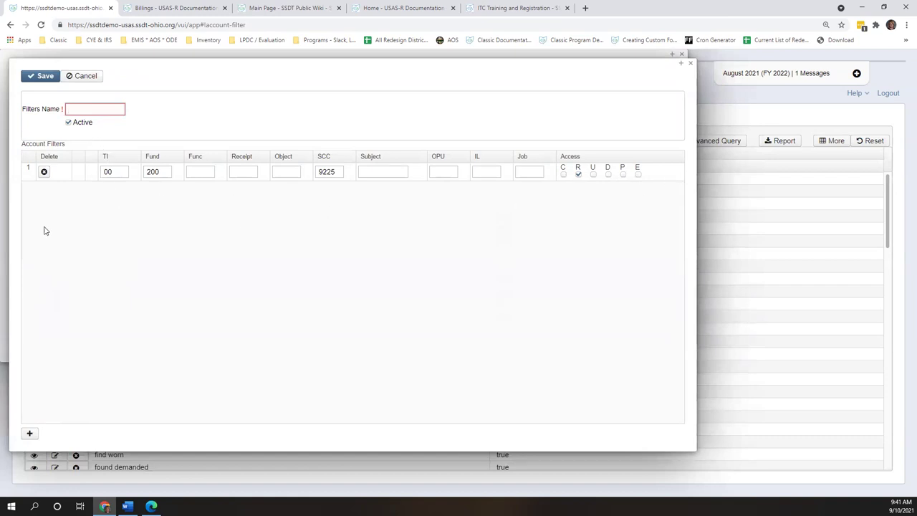
pyautogui.click(691, 64)
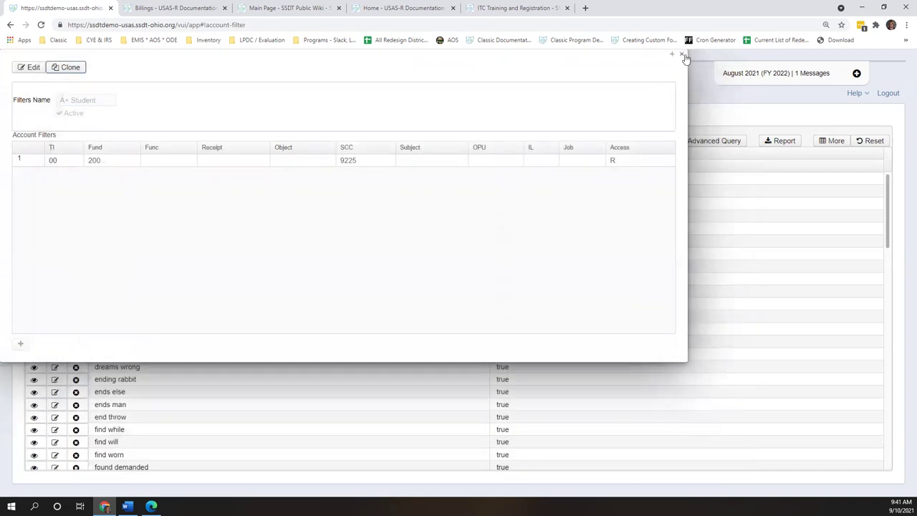
pyautogui.click(681, 55)
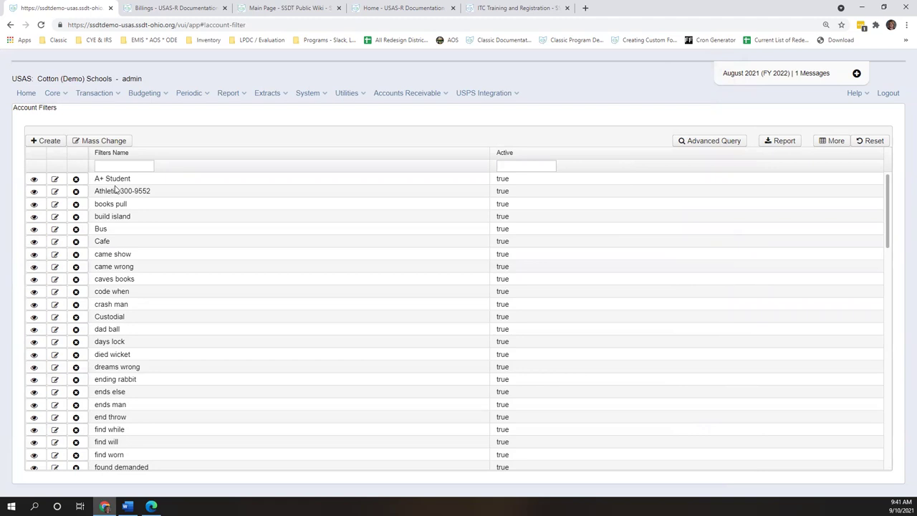
pyautogui.click(34, 178)
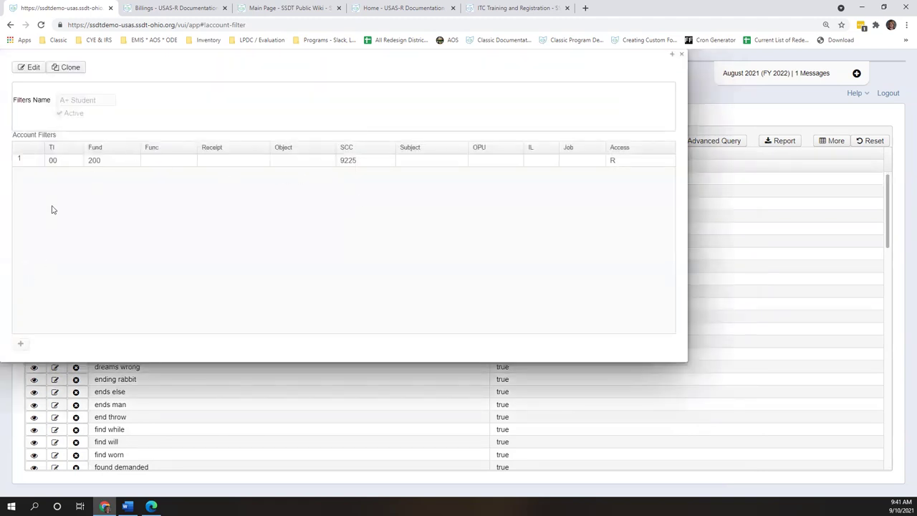
pyautogui.click(681, 55)
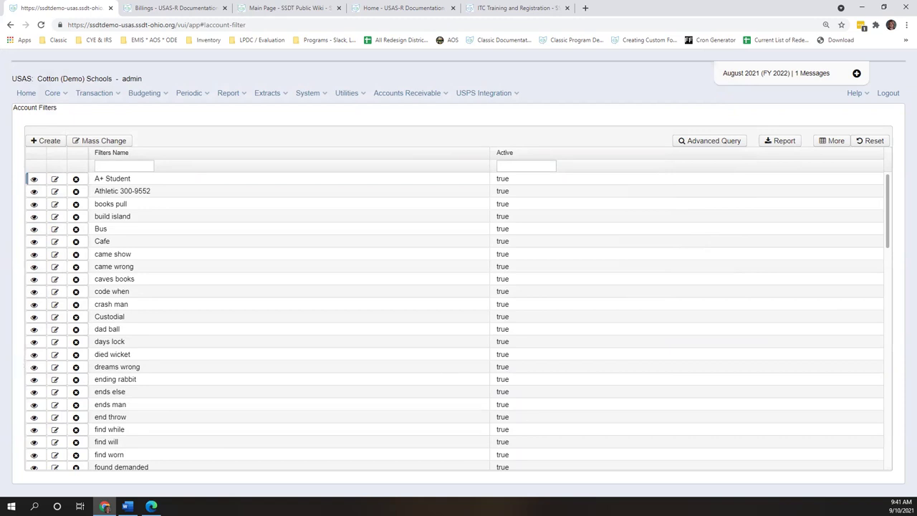
pyautogui.click(333, 98)
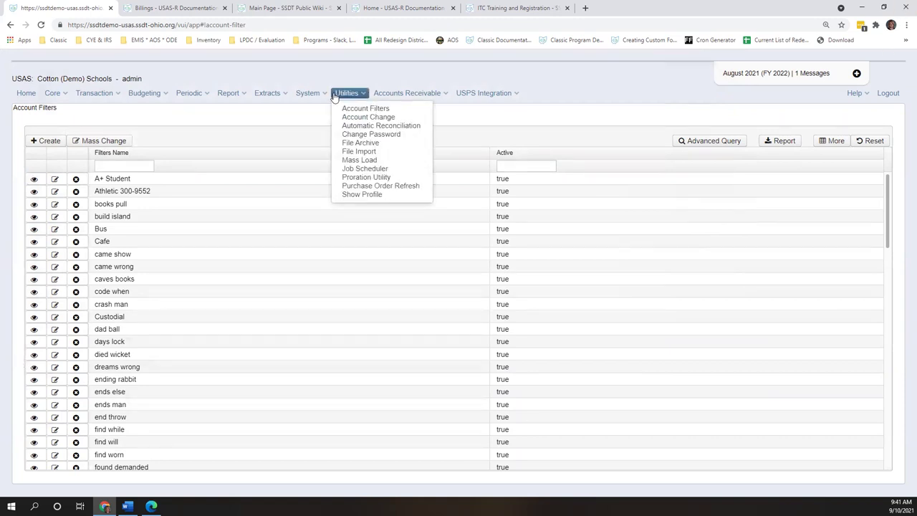
# - Start a new account change request with source account General Fiscal Services Regular (001-2500)
pyautogui.click(353, 118)
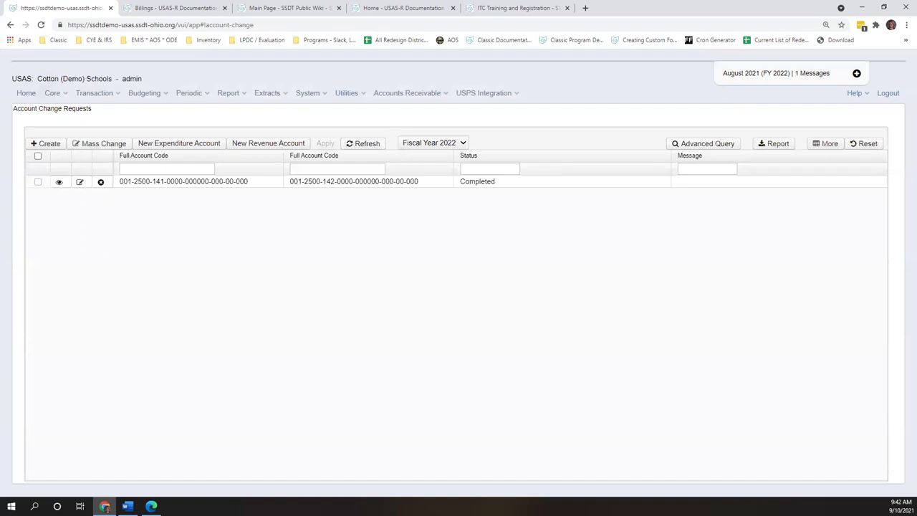
pyautogui.click(56, 145)
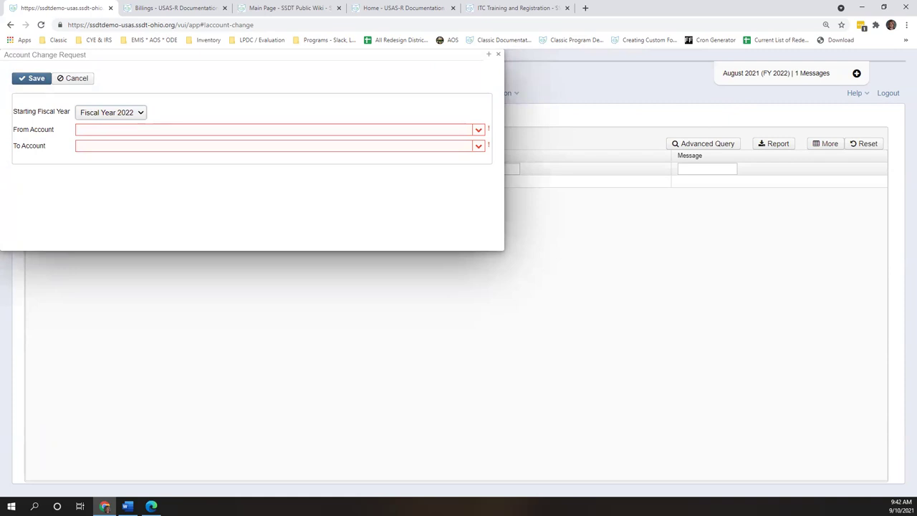
pyautogui.click(143, 128)
pyautogui.write('001-2500')
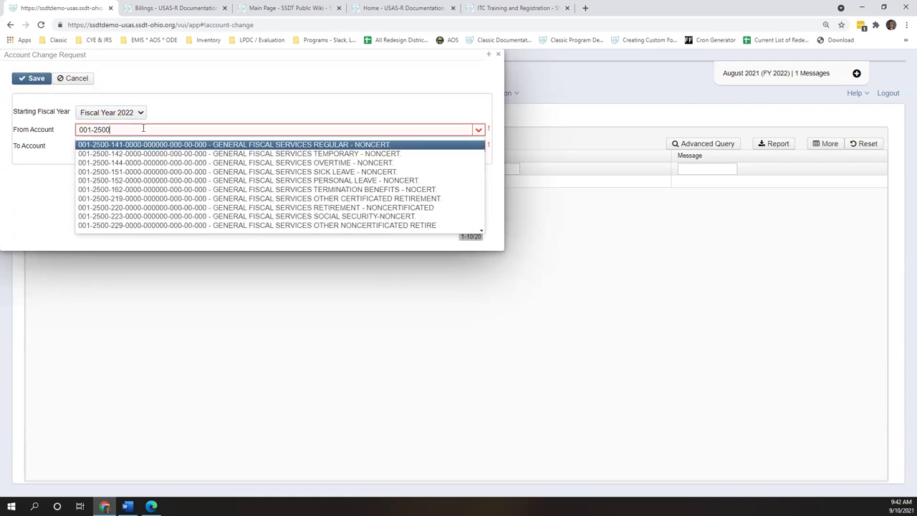
pyautogui.press('Return')
# - Set the destination to General Fiscal Services Temporary, then dismiss the duplicate-request error
pyautogui.click(176, 147)
pyautogui.moveTo(269, 105); pyautogui.dragTo(451, 340)
pyautogui.moveTo(433, 283); pyautogui.dragTo(328, 95)
pyautogui.click(257, 187)
pyautogui.write('001-2500')
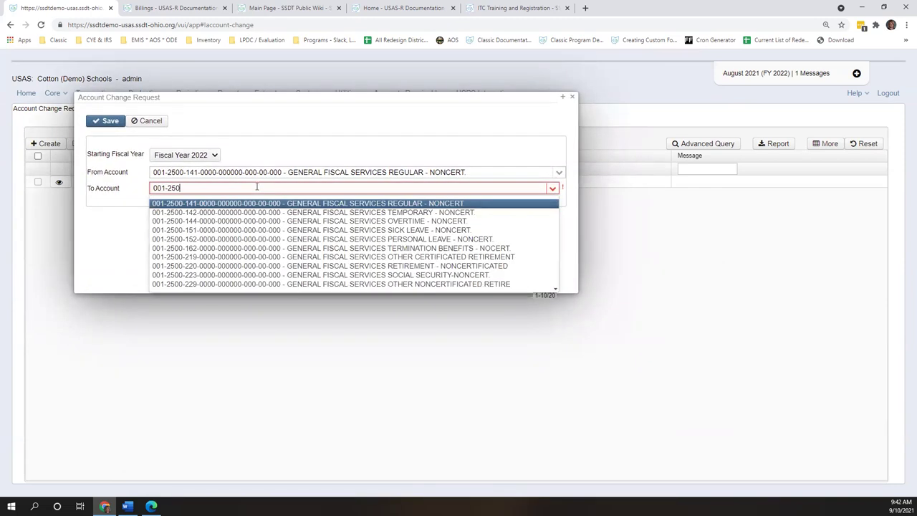
pyautogui.click(373, 214)
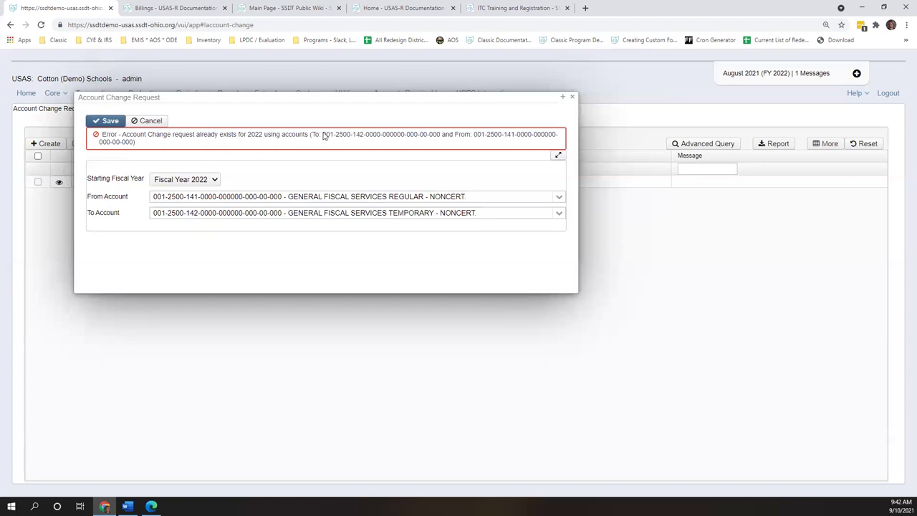
pyautogui.click(571, 95)
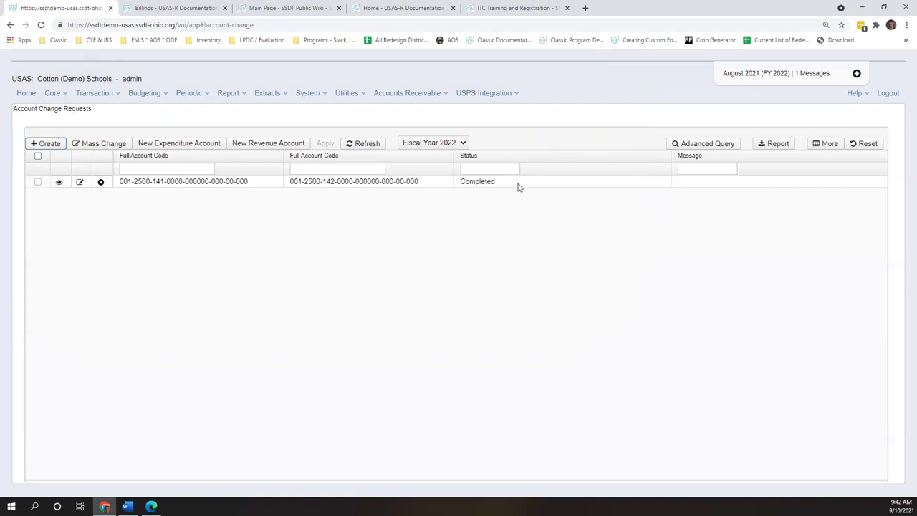
pyautogui.click(359, 94)
# - Filter the System Rules list by name %RequireActiveAccount% to show the six rules
pyautogui.click(310, 96)
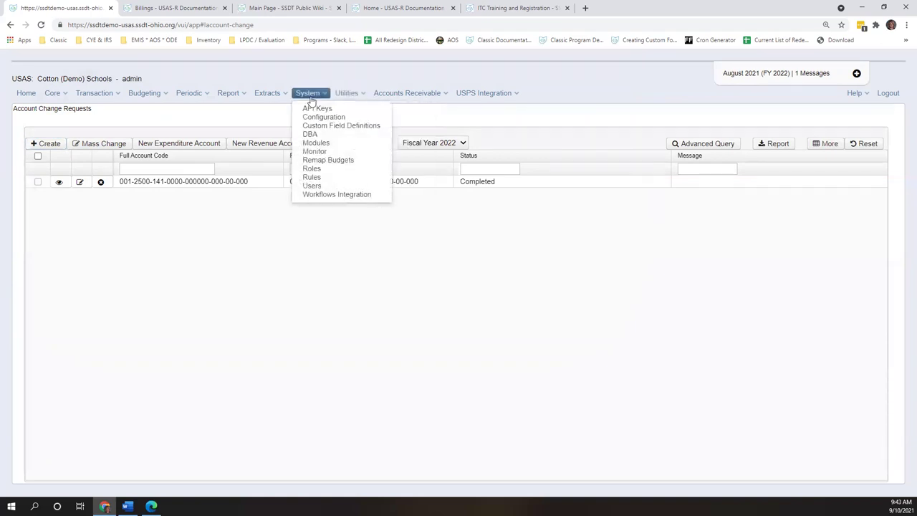
pyautogui.click(314, 177)
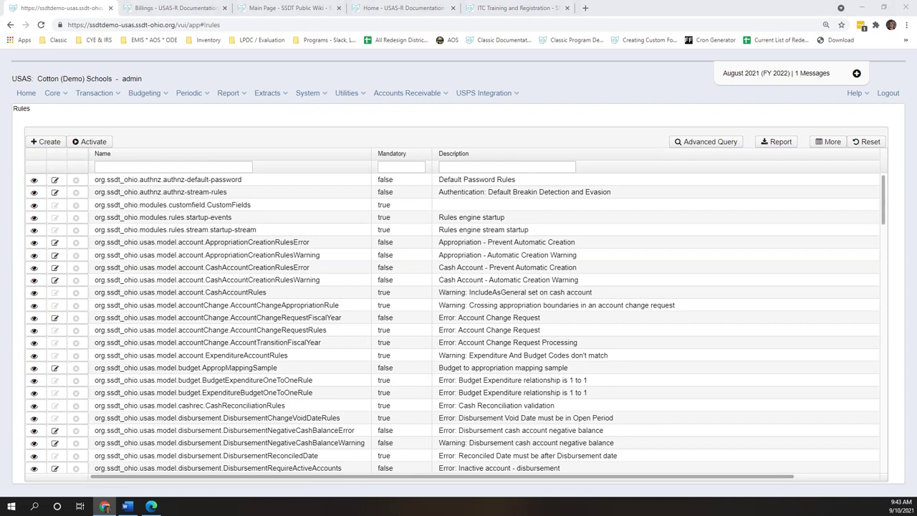
pyautogui.click(208, 166)
pyautogui.write('%RequireActiveAccount%')
pyautogui.press('Return')
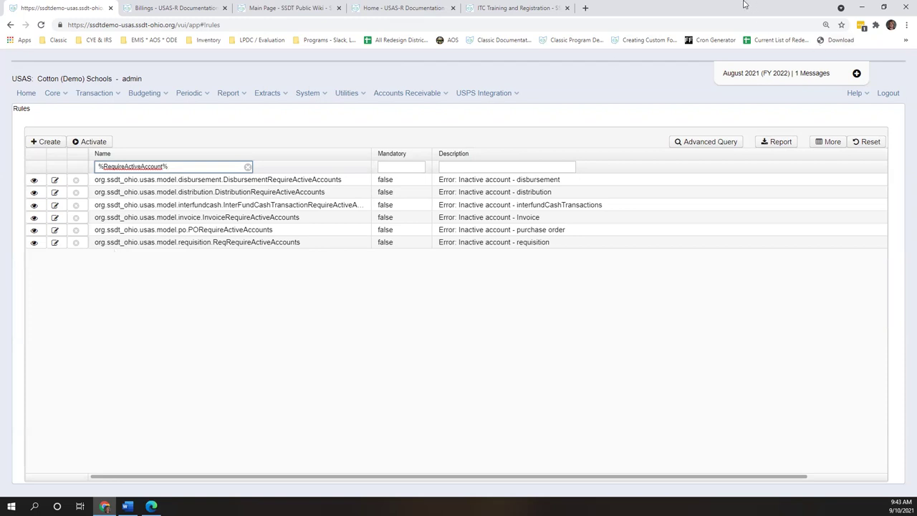
pyautogui.click(227, 93)
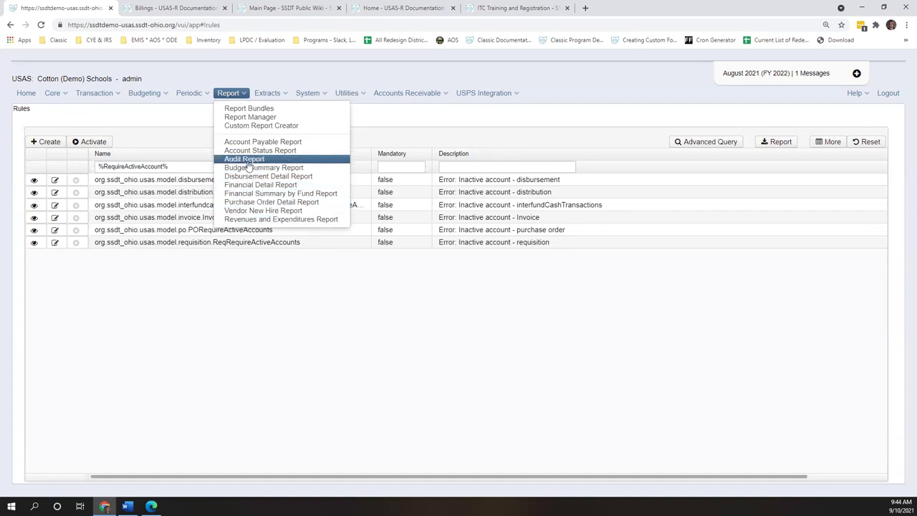
# - Verify the 7/1/21–8/16/21 dates and generate the PurchaseOrder/Disbursement audit report as PDF
pyautogui.click(254, 159)
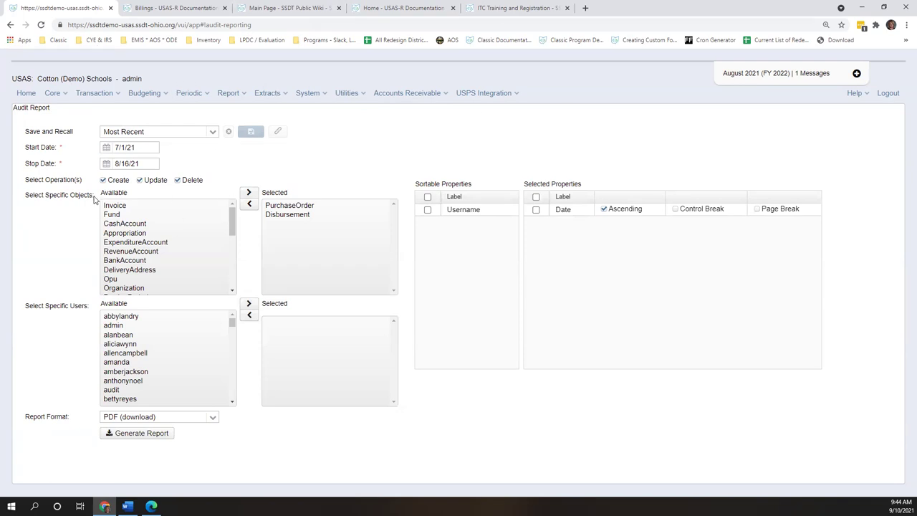
pyautogui.click(150, 147)
pyautogui.click(155, 166)
pyautogui.click(157, 149)
pyautogui.click(149, 166)
pyautogui.click(141, 434)
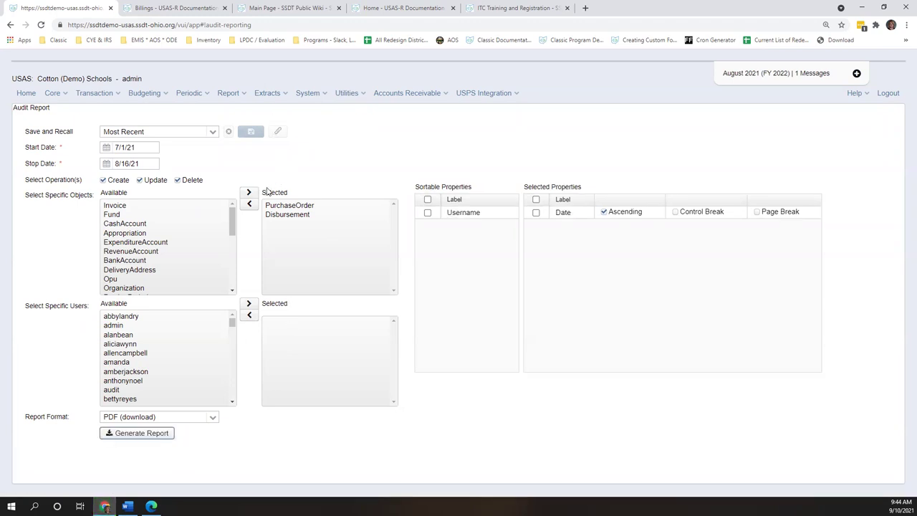
# - Zoom into page 2 of the Audit Report's purchase order entries, then close the PDF
pyautogui.scroll(-3, 404, 215)
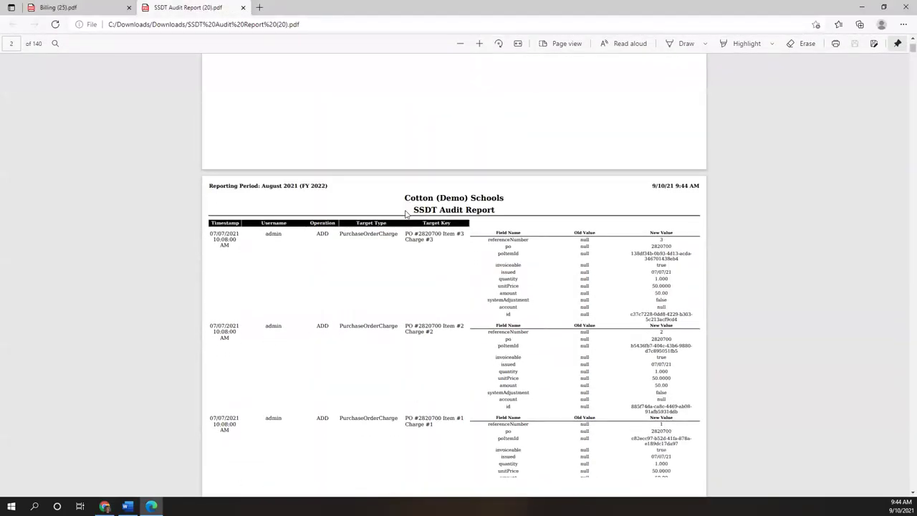
pyautogui.click(479, 45)
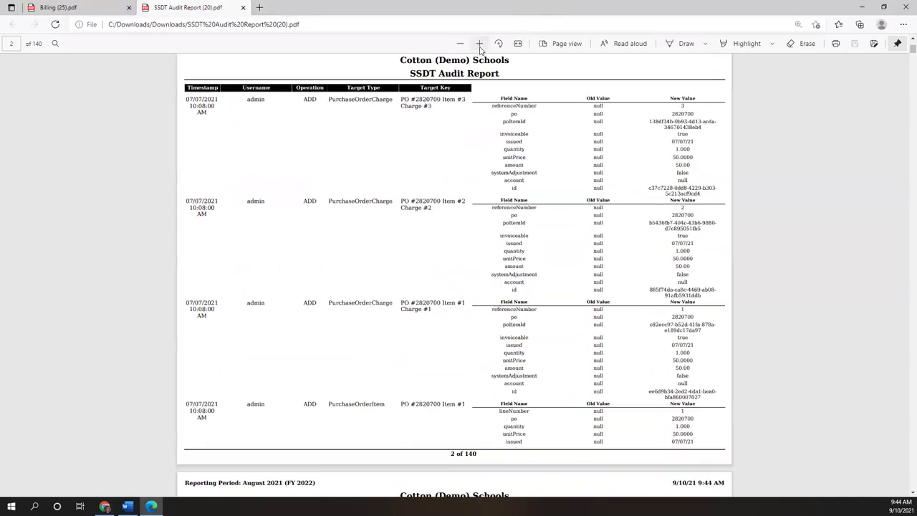
pyautogui.click(479, 44)
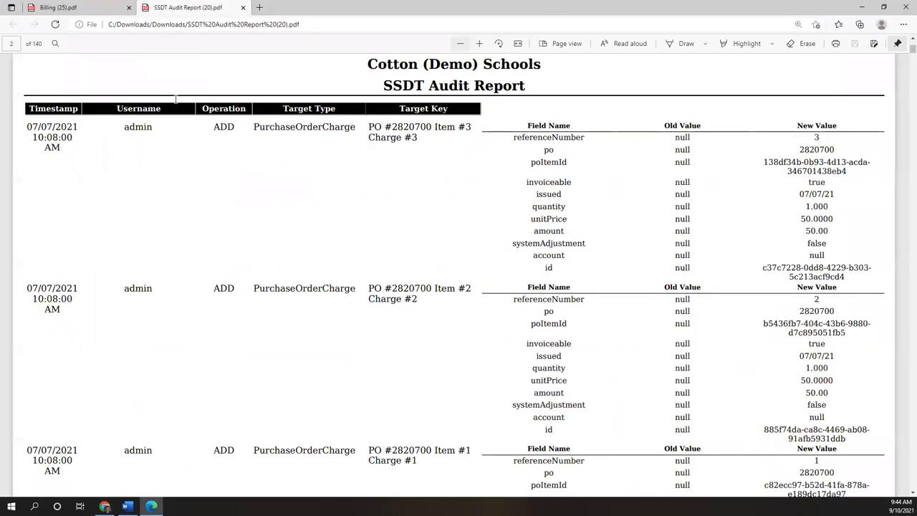
pyautogui.hotkey('ctrl', '-')
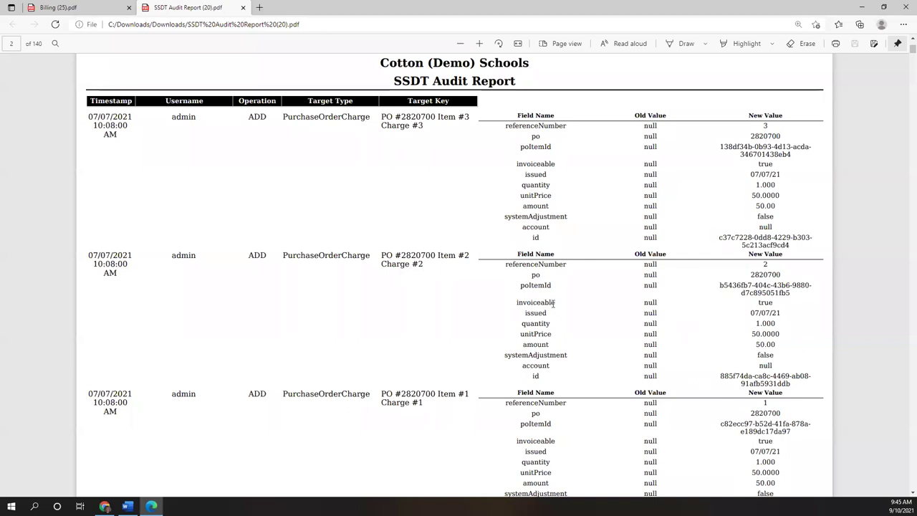
pyautogui.click(904, 5)
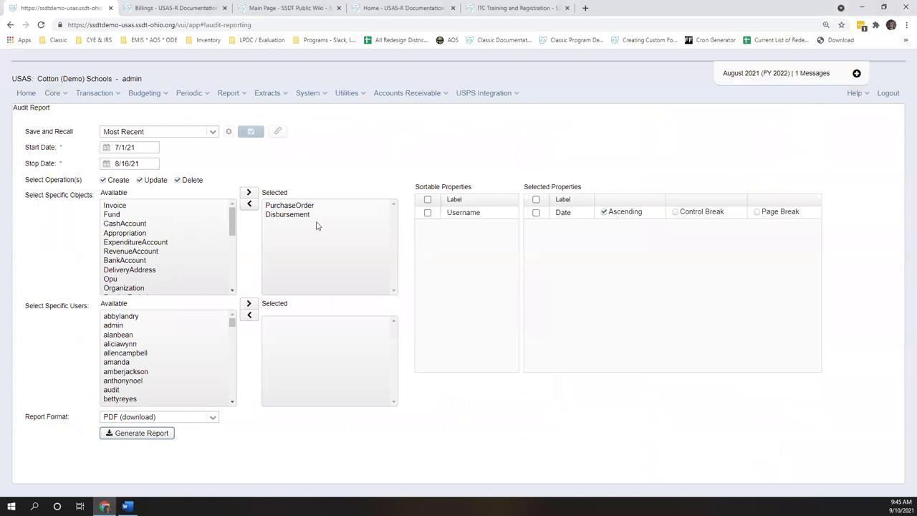
# - Move DeliveryAddress into the audit report's selected objects and mark two available users
pyautogui.click(128, 270)
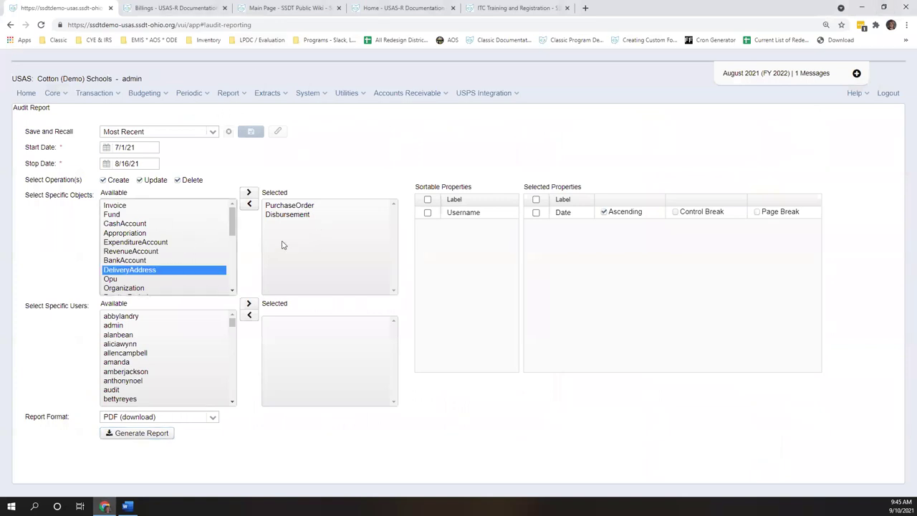
pyautogui.click(249, 192)
pyautogui.click(132, 352)
pyautogui.keyDown('ctrl'); pyautogui.click(143, 345); pyautogui.keyUp('ctrl')
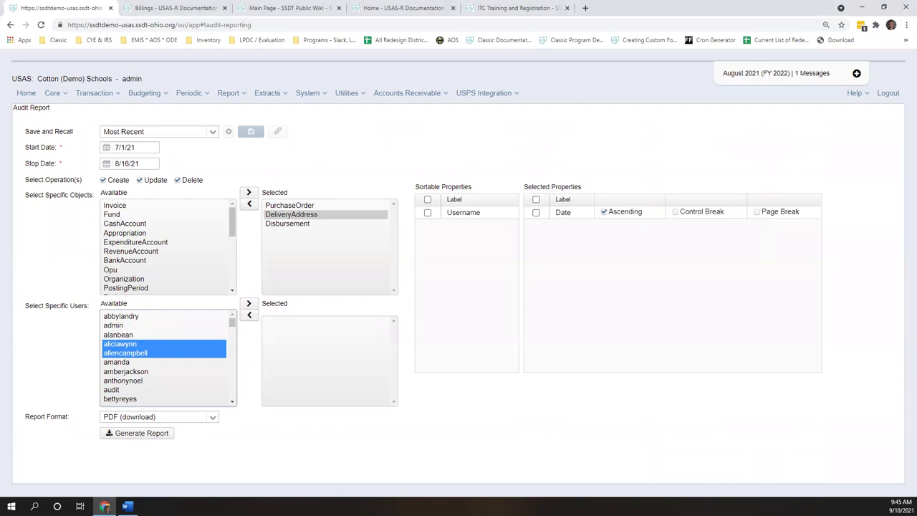
pyautogui.click(226, 93)
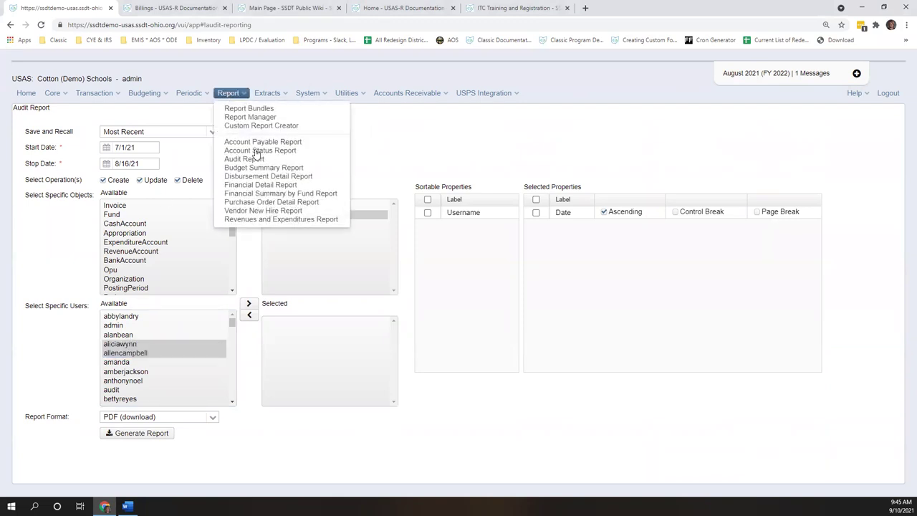
# - In Report Manager, check SSDT Summary of Expenditures by Fund query options and generate the PDF
pyautogui.click(244, 118)
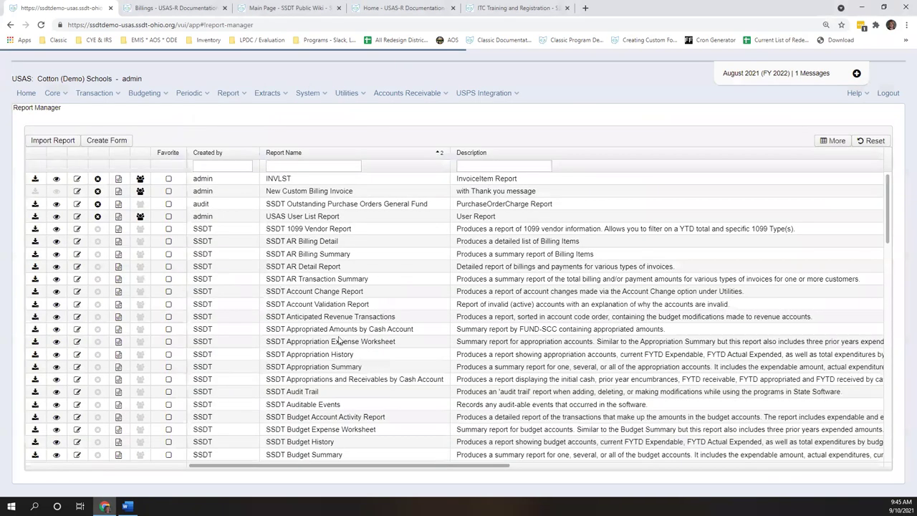
pyautogui.scroll(-1, 345, 379)
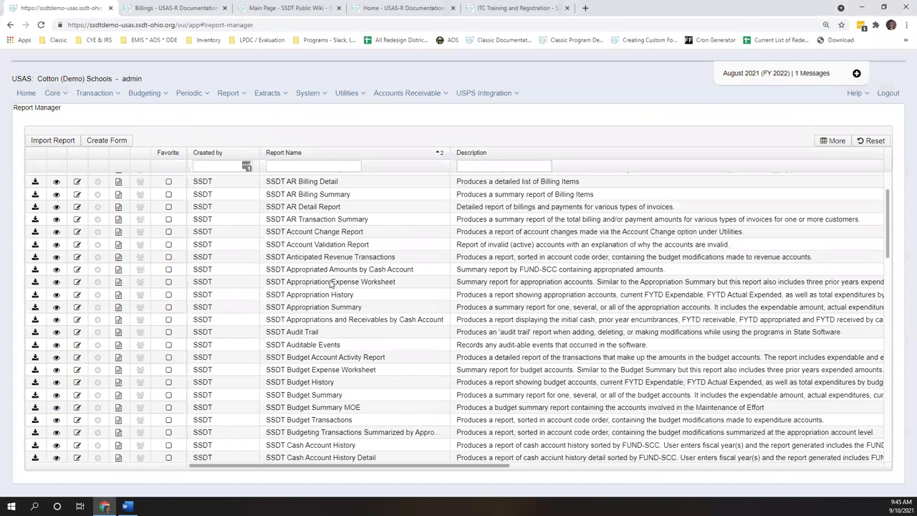
pyautogui.scroll(-4, 324, 287)
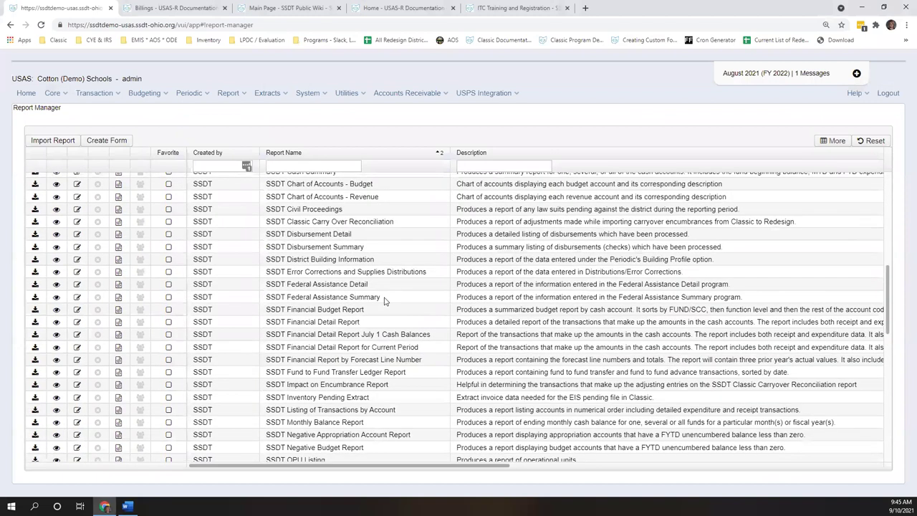
pyautogui.scroll(-3, 85, 304)
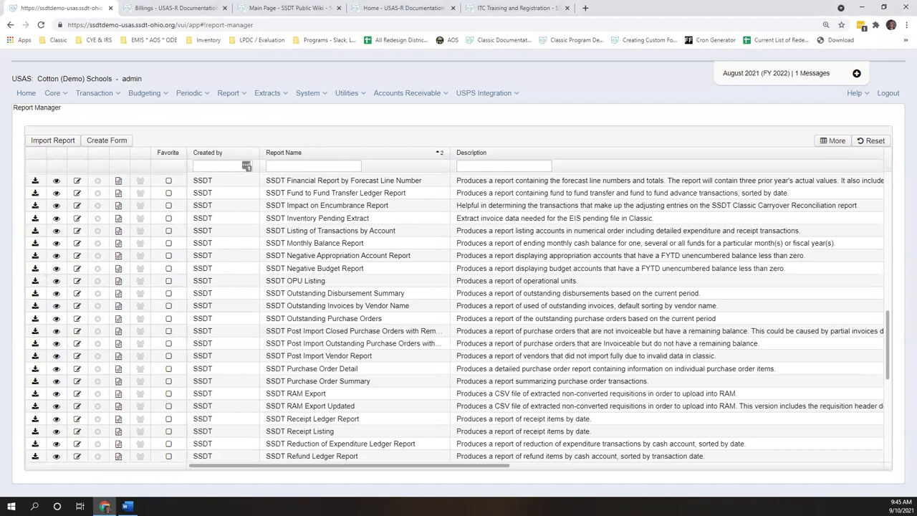
pyautogui.scroll(-5, 459, 319)
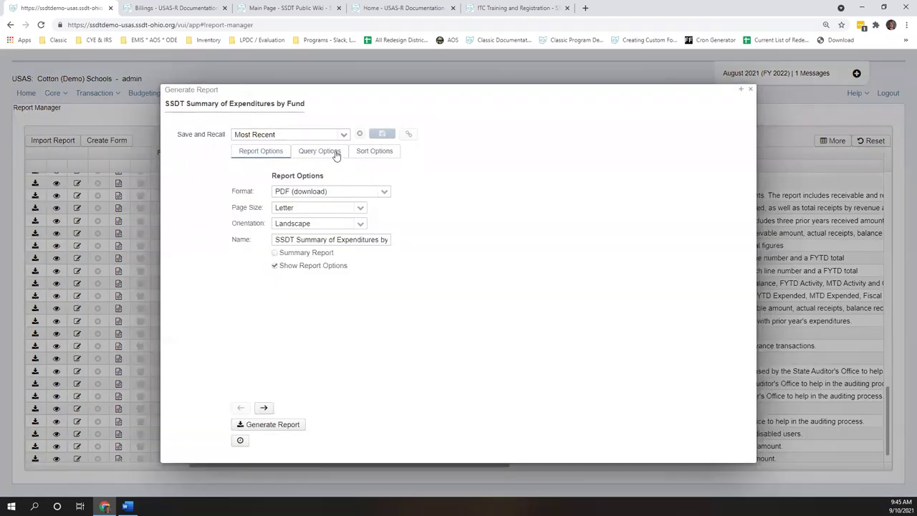
pyautogui.click(336, 156)
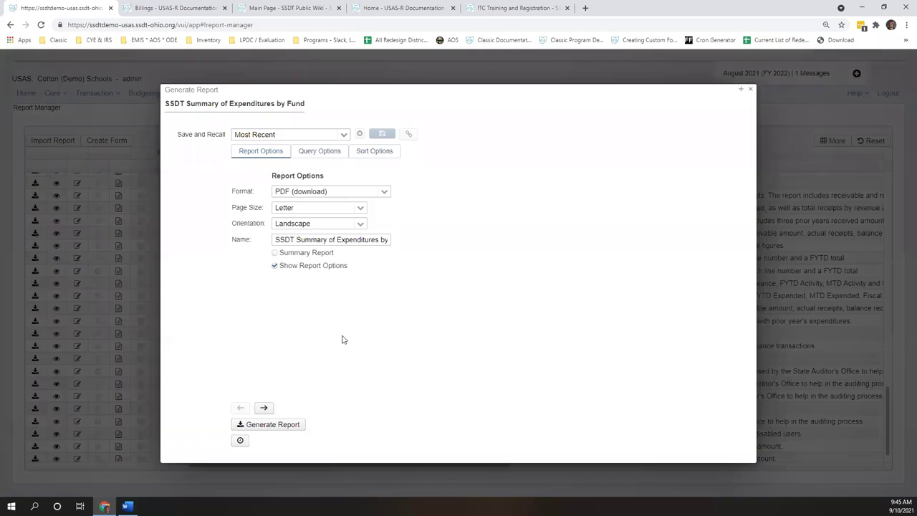
pyautogui.click(277, 425)
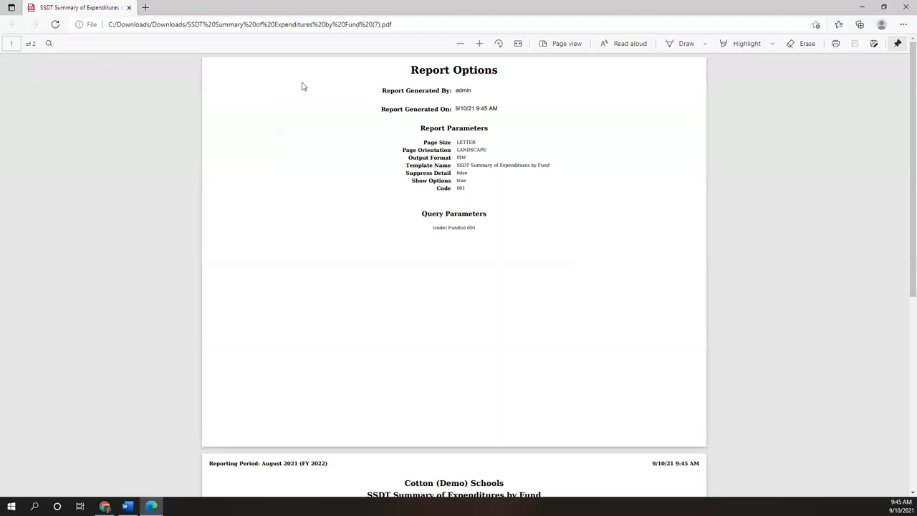
# - Zoom into page 2 of the fund 001 GENERAL expenditures PDF, then close it with Ctrl+W
pyautogui.scroll(-4, 304, 86)
pyautogui.click(479, 45)
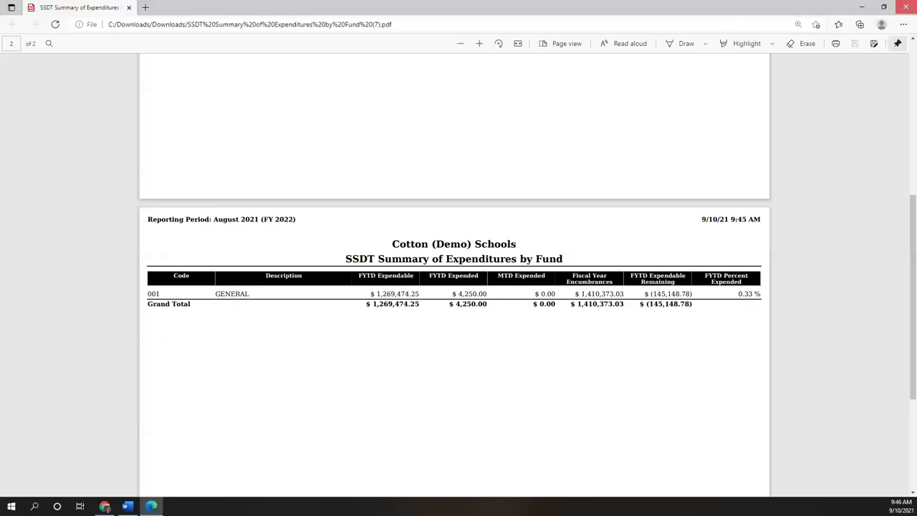
pyautogui.hotkey('ctrl', 'w')
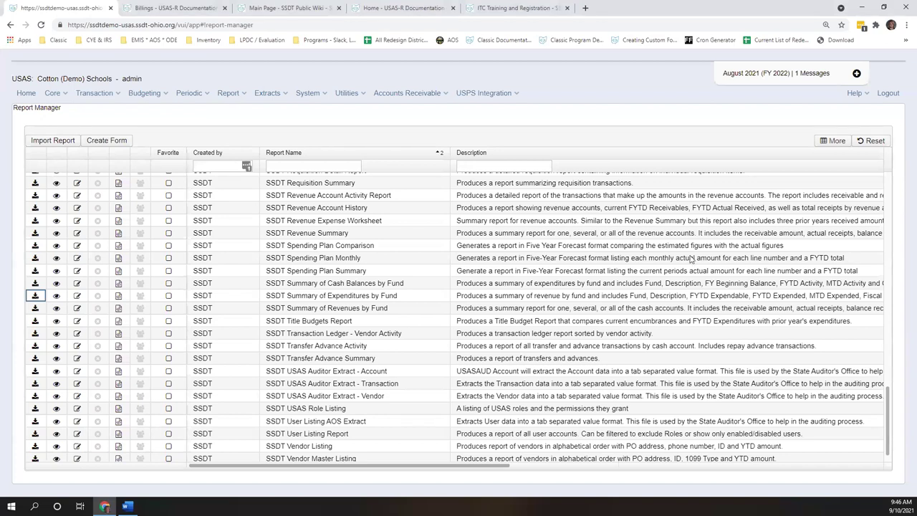
pyautogui.click(348, 93)
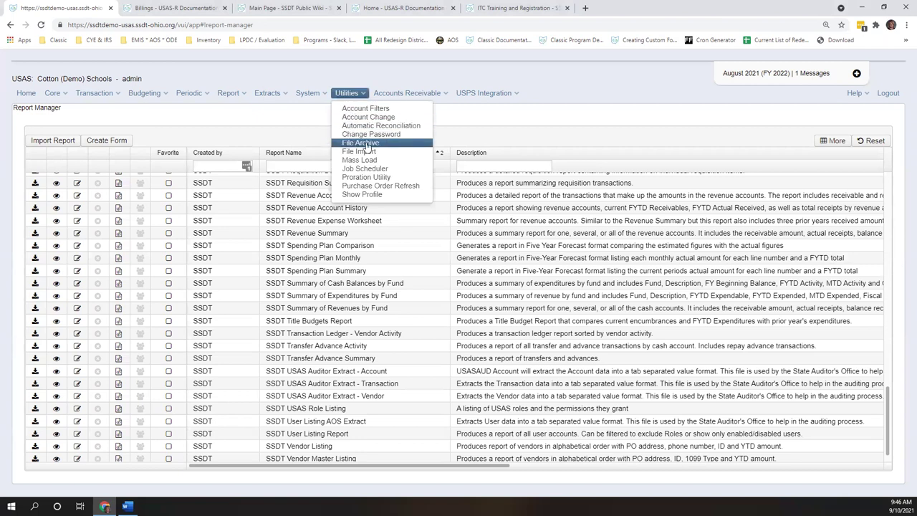
# - Download Outstanding Purchase Orders.pdf from the July 2021 (FY 2022) Monthly Reports Archive
pyautogui.click(362, 143)
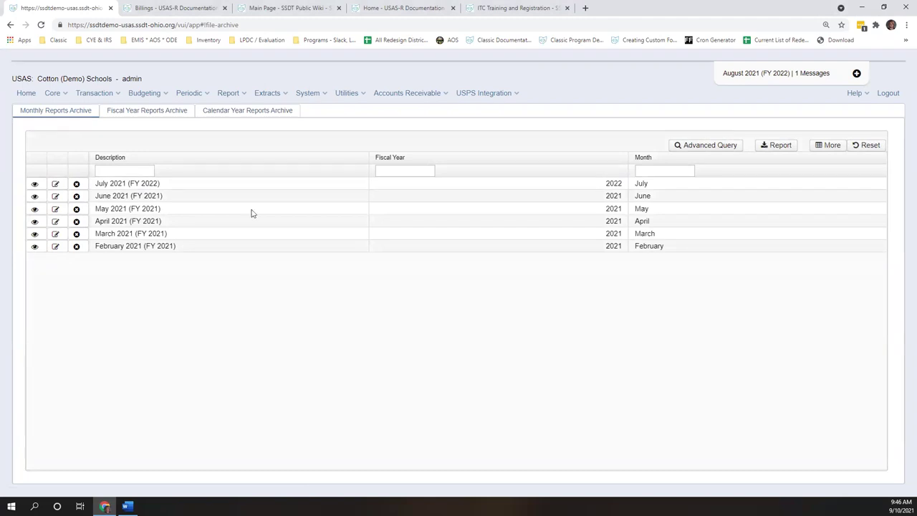
pyautogui.doubleClick(199, 185)
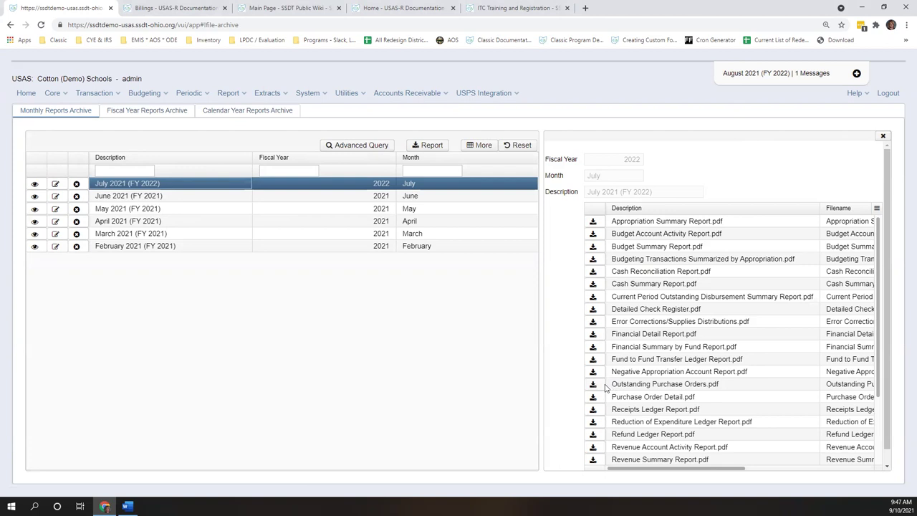
pyautogui.click(593, 383)
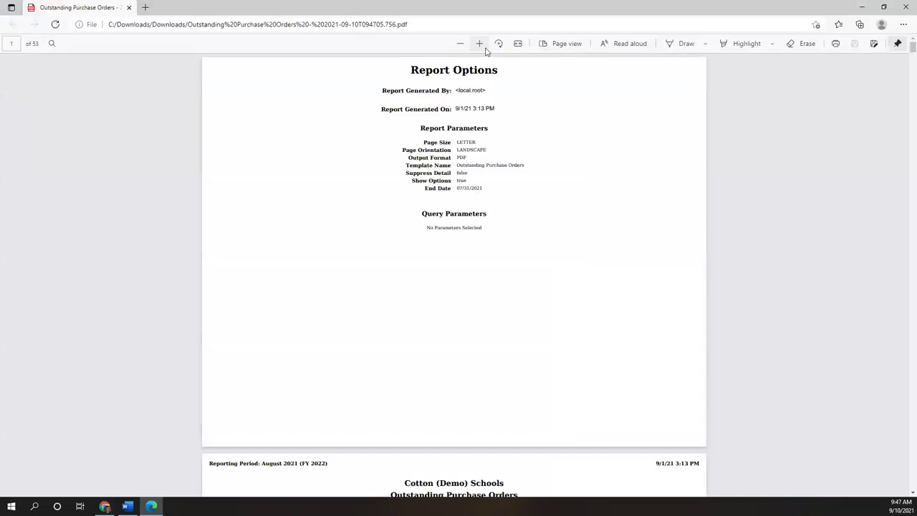
# - Read the Outstanding Purchase Orders PDF to the $2,002,739.01 total on page 53, then minimize Edge
pyautogui.click(480, 44)
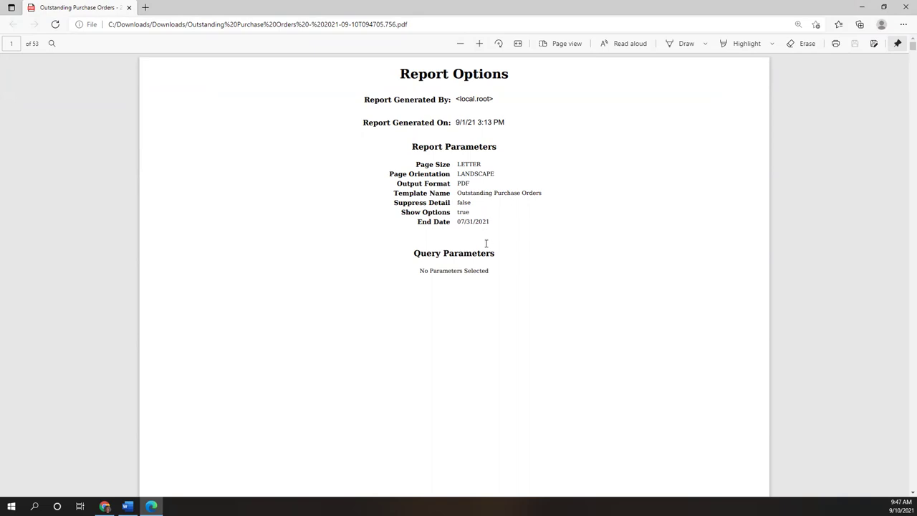
pyautogui.scroll(-5, 478, 244)
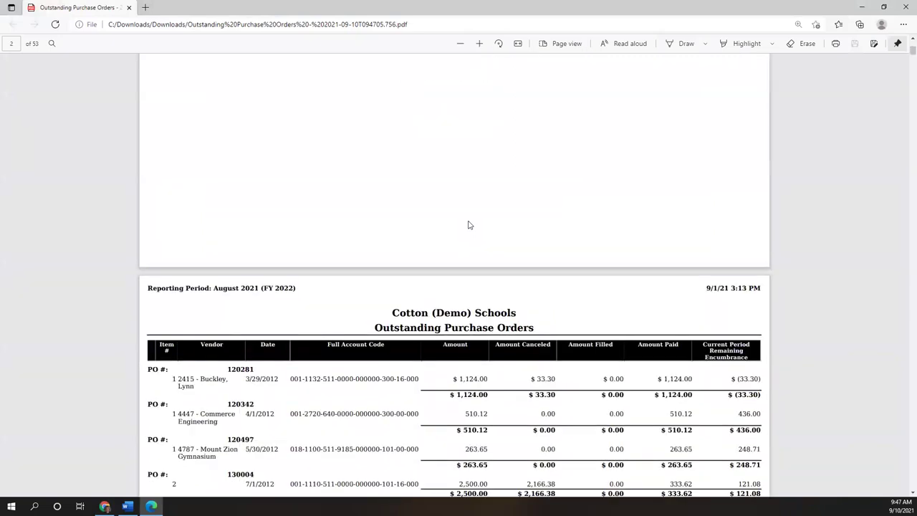
pyautogui.scroll(-1, 433, 225)
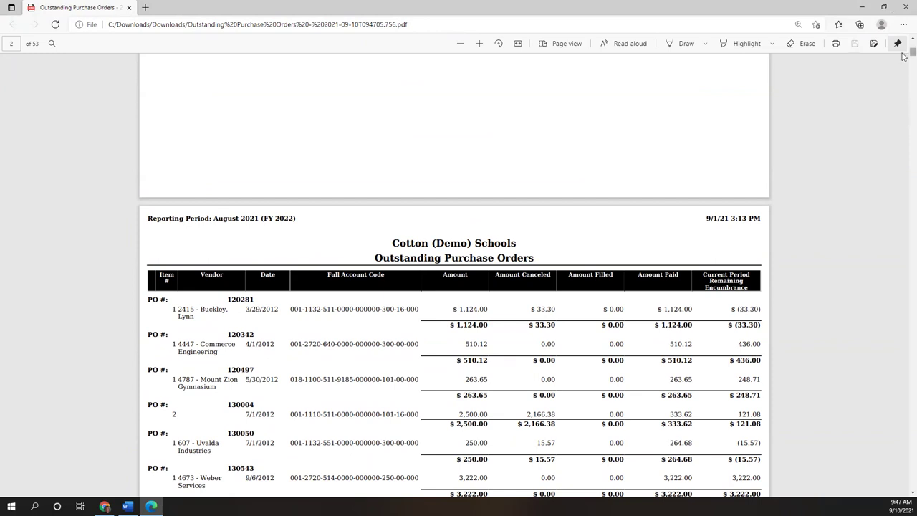
pyautogui.press('End')
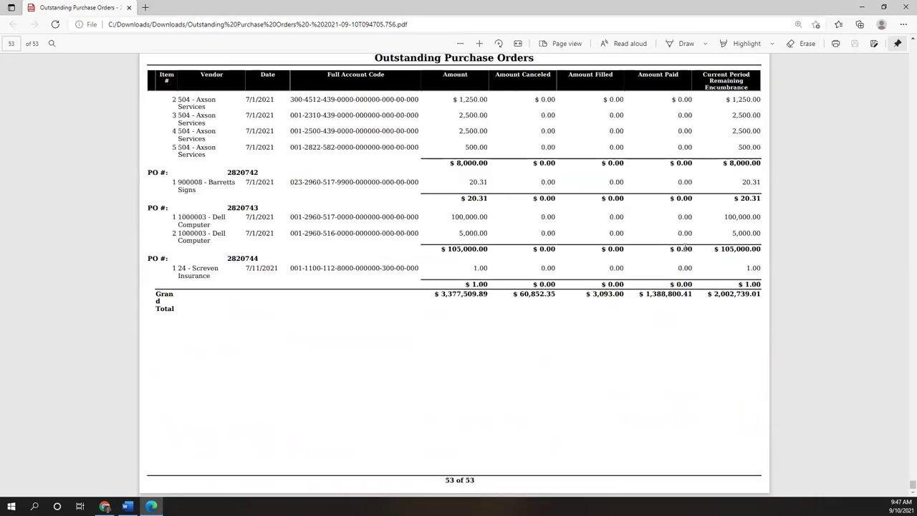
pyautogui.click(862, 8)
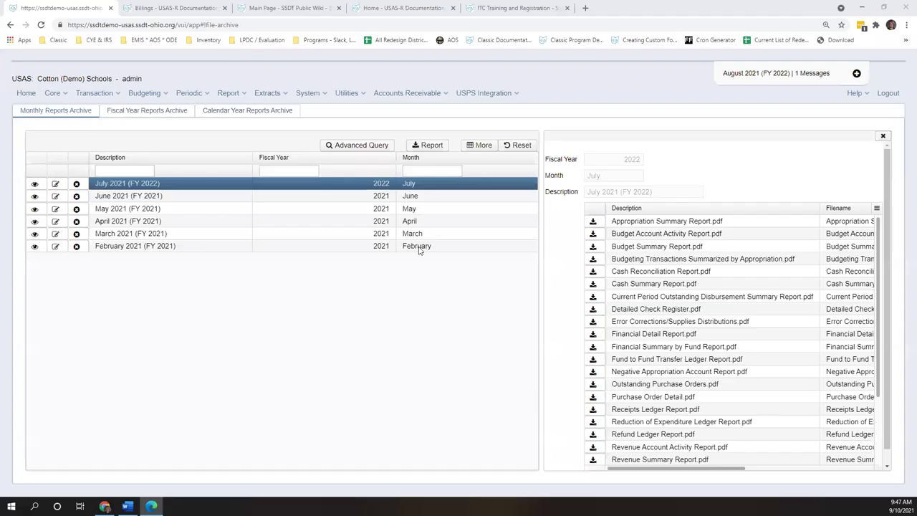
# - Open the July 2021 Cash Summary Report PDF, scroll to page 14, and minimize Edge
pyautogui.click(597, 287)
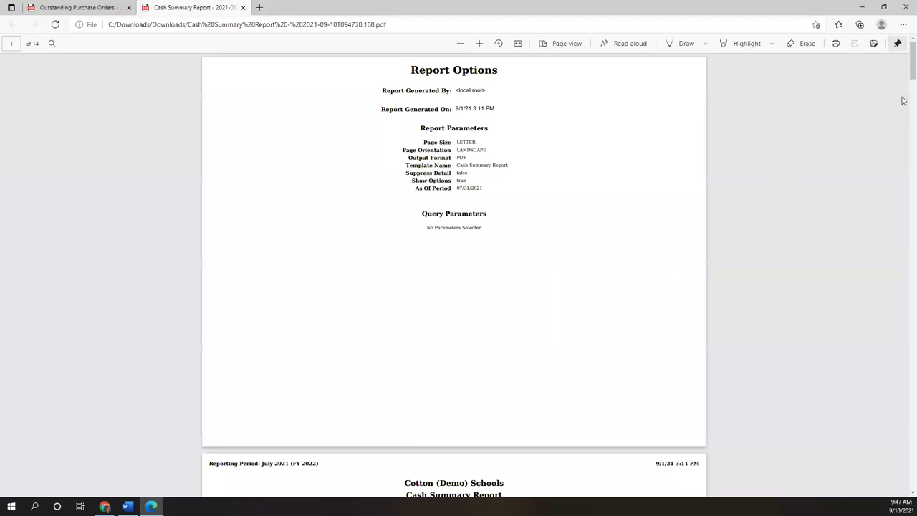
pyautogui.moveTo(905, 76); pyautogui.dragTo(895, 472)
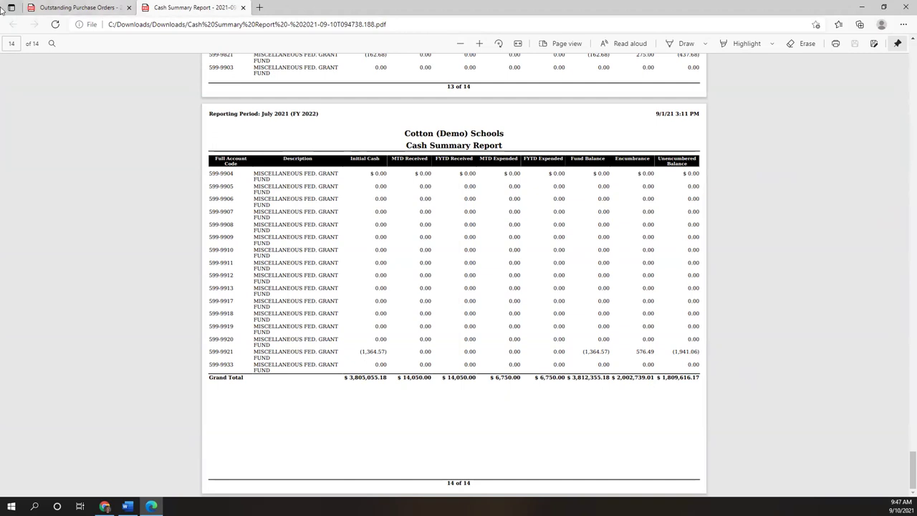
pyautogui.click(861, 8)
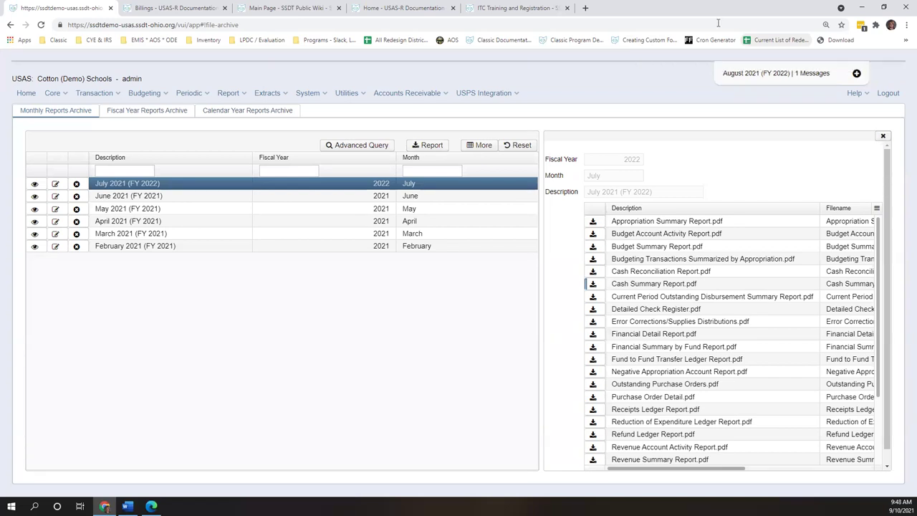
# - Close the monthly file list and choose Report > Account Status Report
pyautogui.click(882, 136)
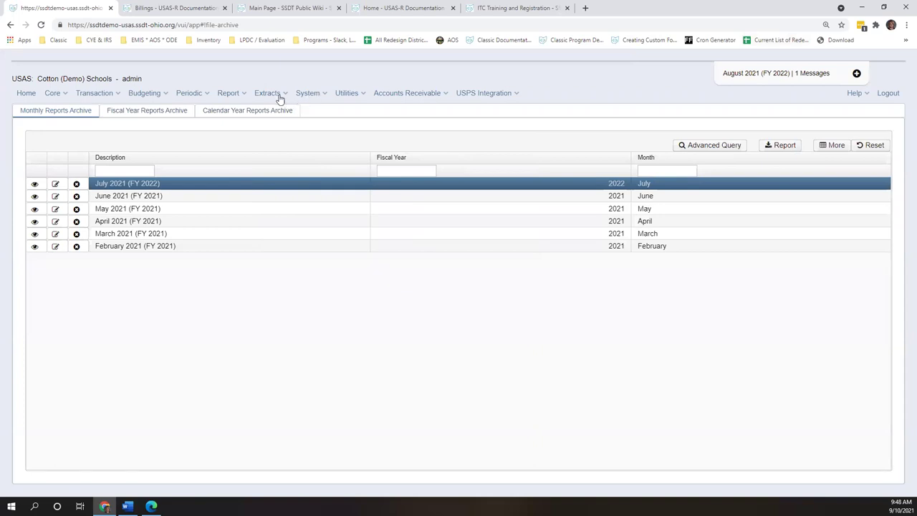
pyautogui.click(189, 93)
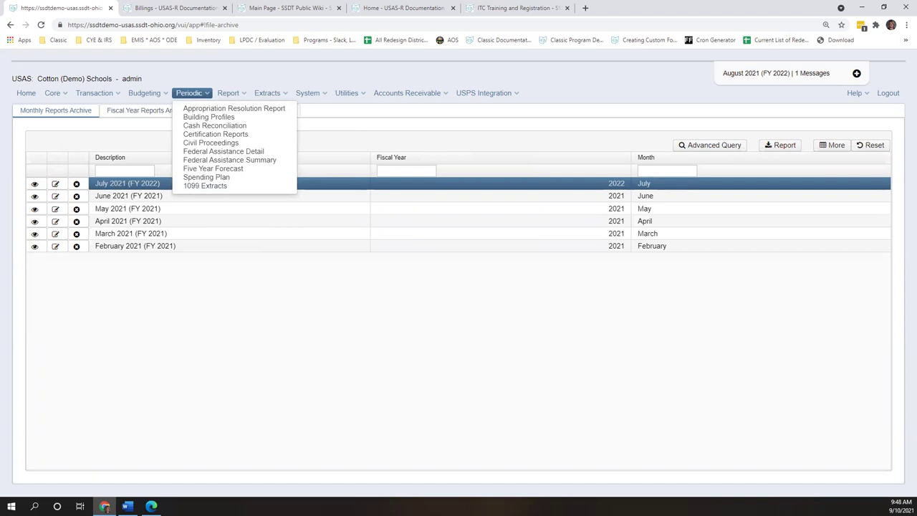
pyautogui.moveTo(227, 93)
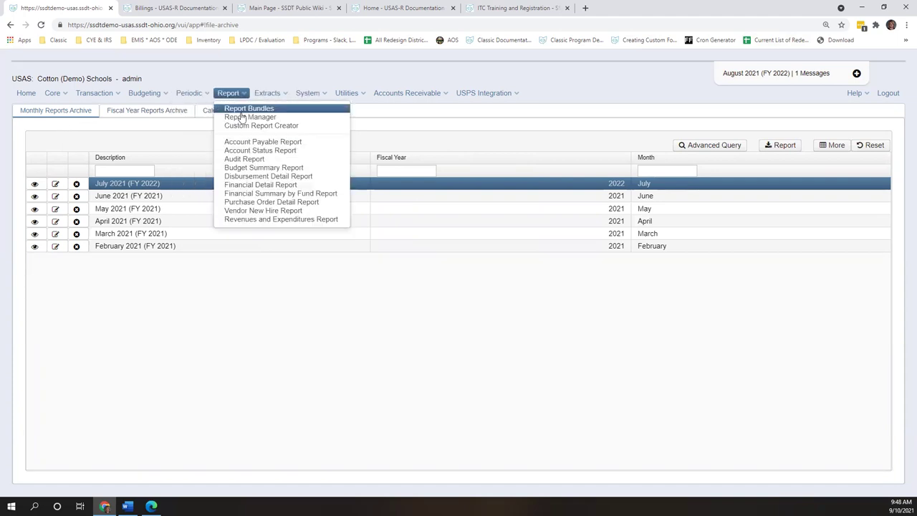
pyautogui.click(270, 151)
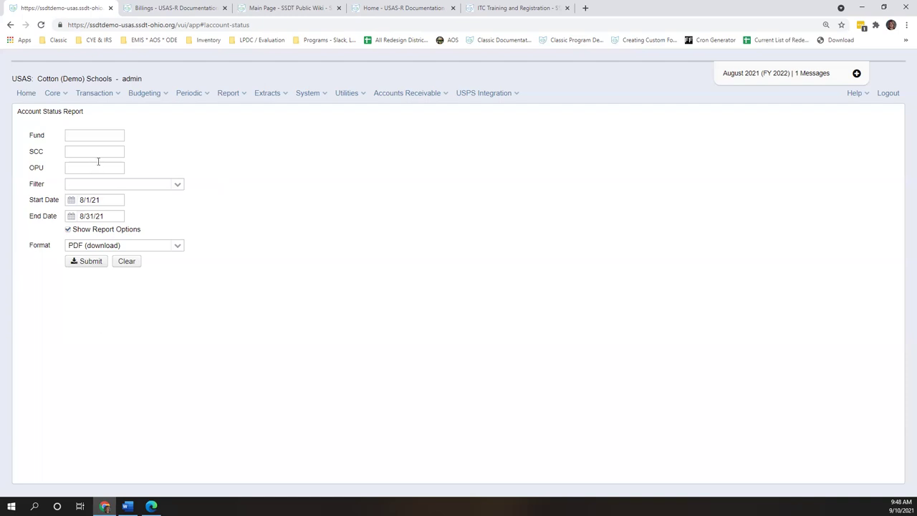
# - Submit the Account Status Report for fund 006 starting 07/01/21, then check the Filter list
pyautogui.click(98, 136)
pyautogui.write('006')
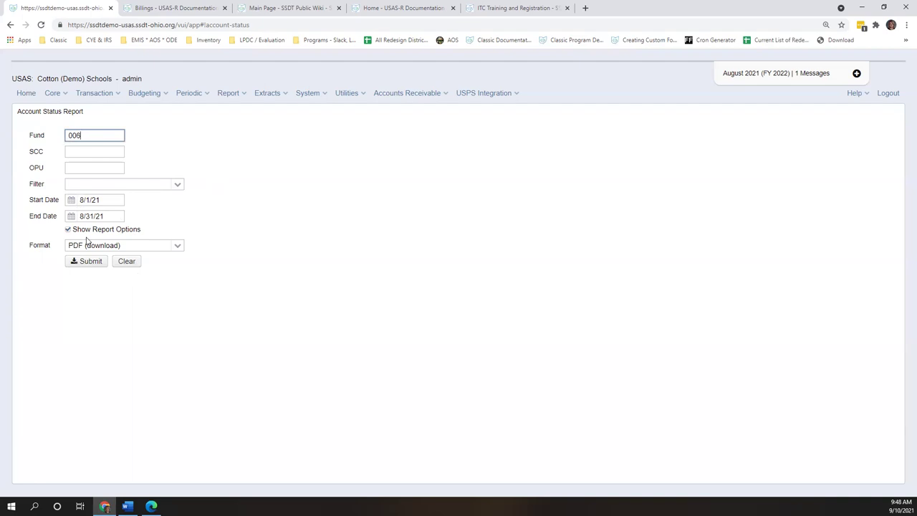
pyautogui.press('Tab')
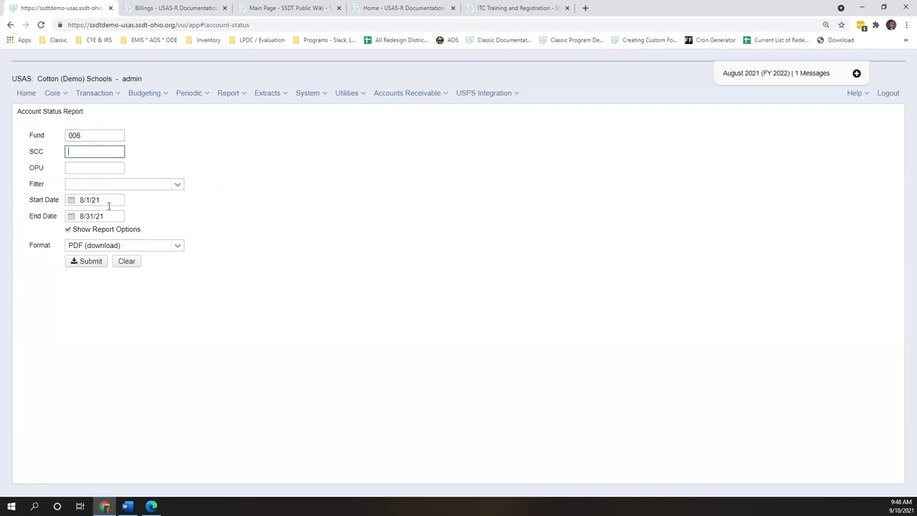
pyautogui.click(114, 199)
pyautogui.write('07')
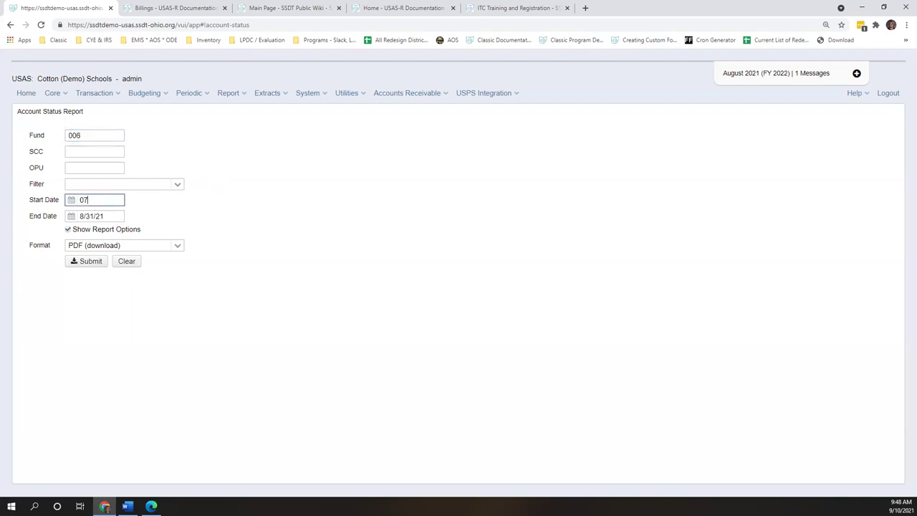
pyautogui.write('/01/21')
pyautogui.click(97, 265)
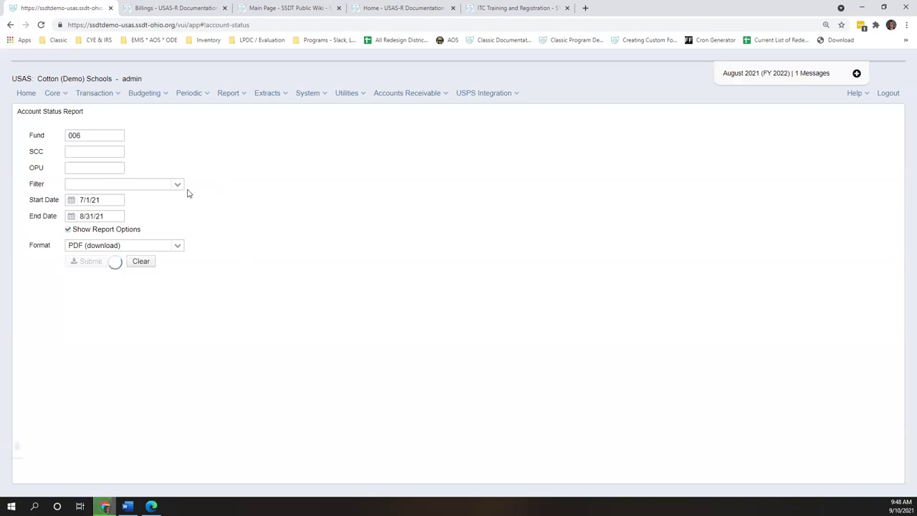
pyautogui.click(179, 185)
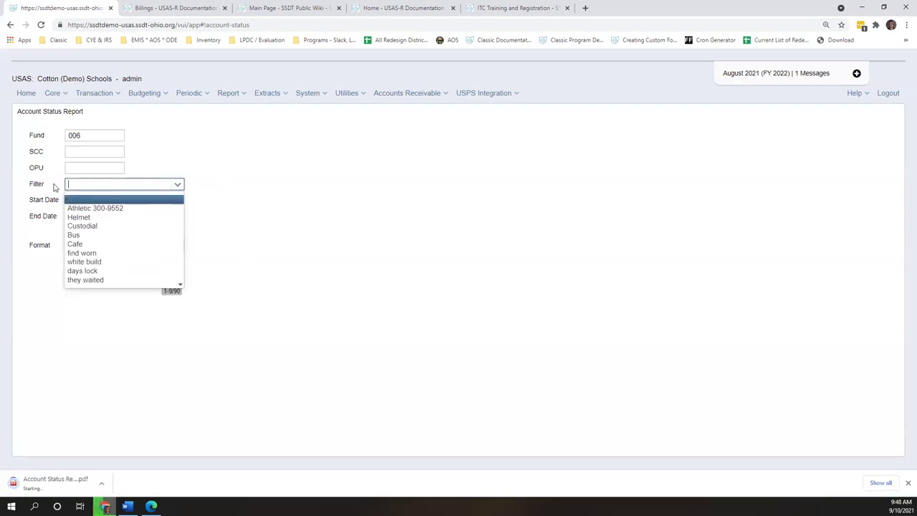
pyautogui.click(234, 186)
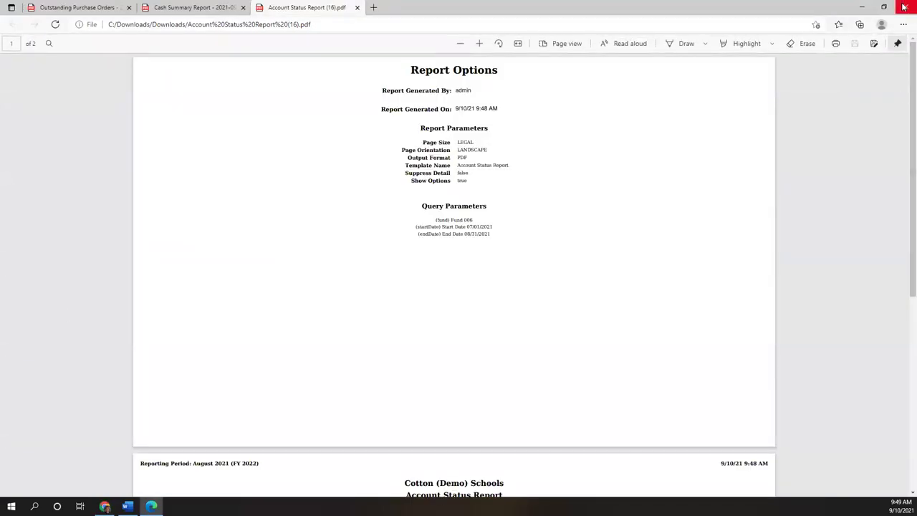
# - Zoom into the fund 006 report, find its $6,950.00 grand total, then close Edge
pyautogui.scroll(-5, 902, 210)
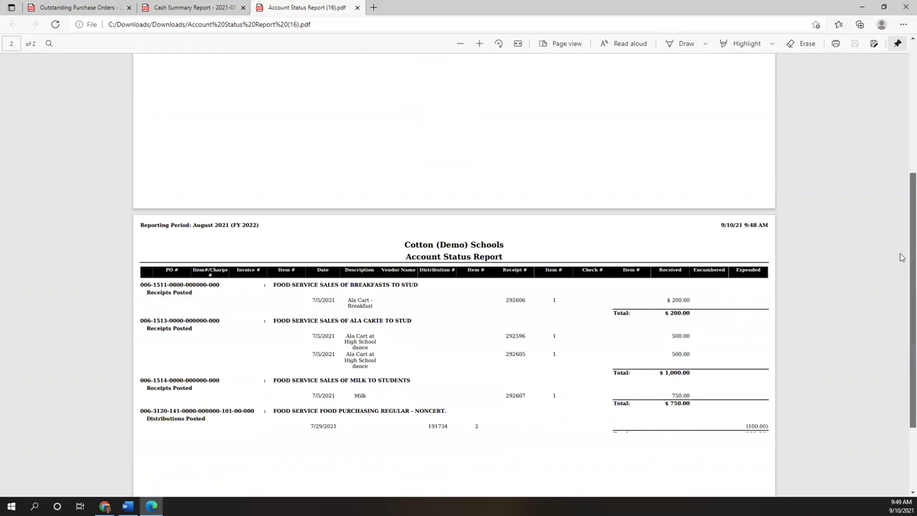
pyautogui.click(479, 43)
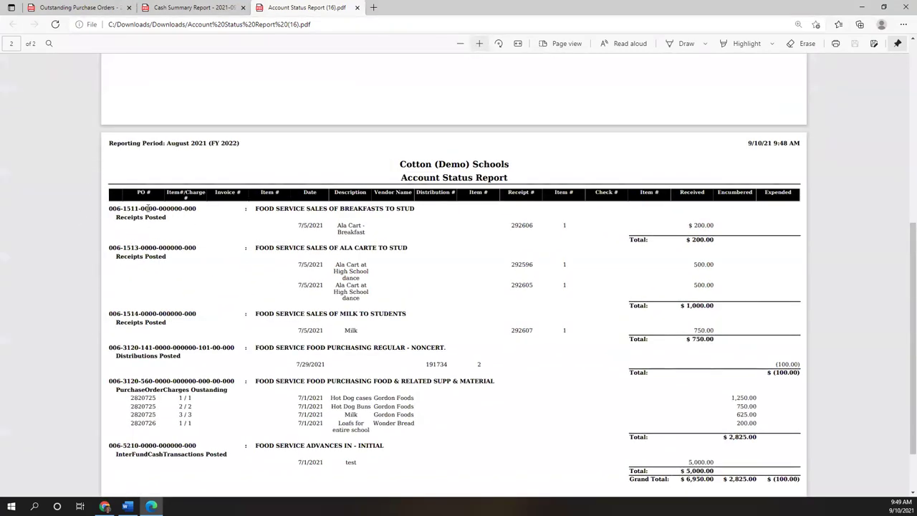
pyautogui.scroll(1, 237, 240)
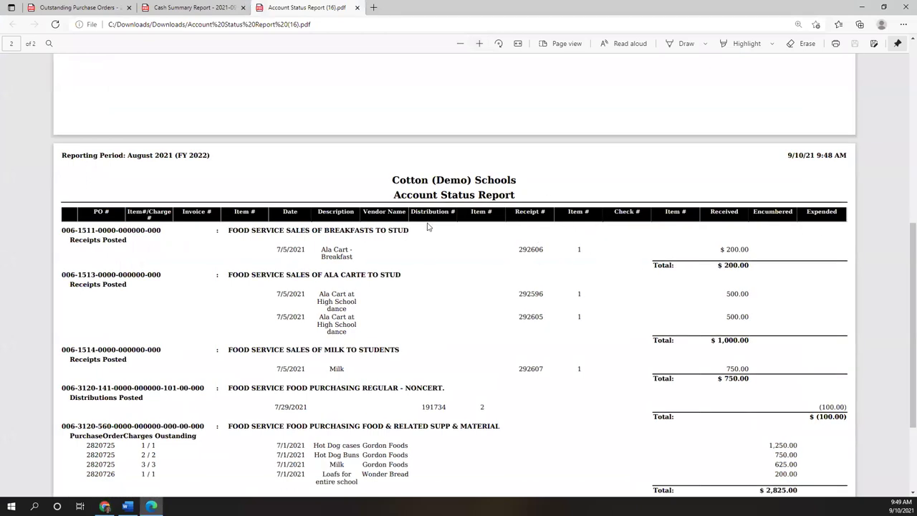
pyautogui.scroll(-1, 344, 166)
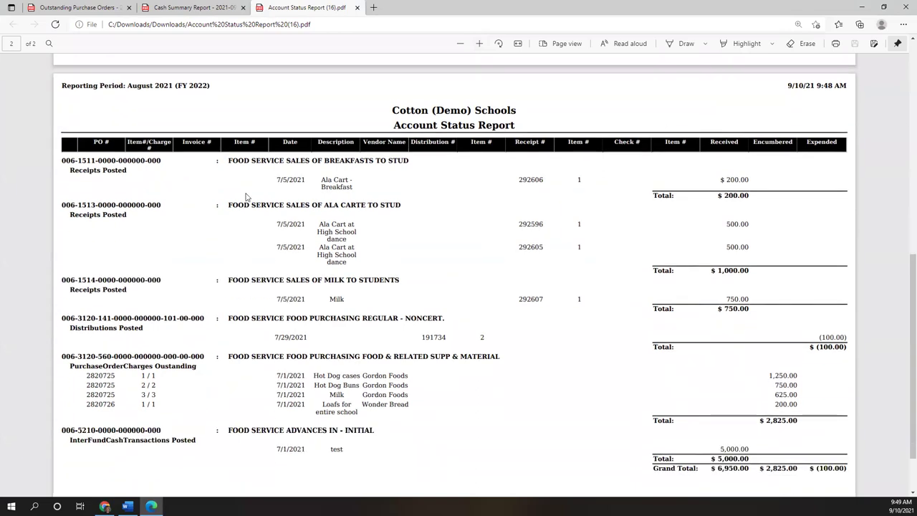
pyautogui.click(905, 6)
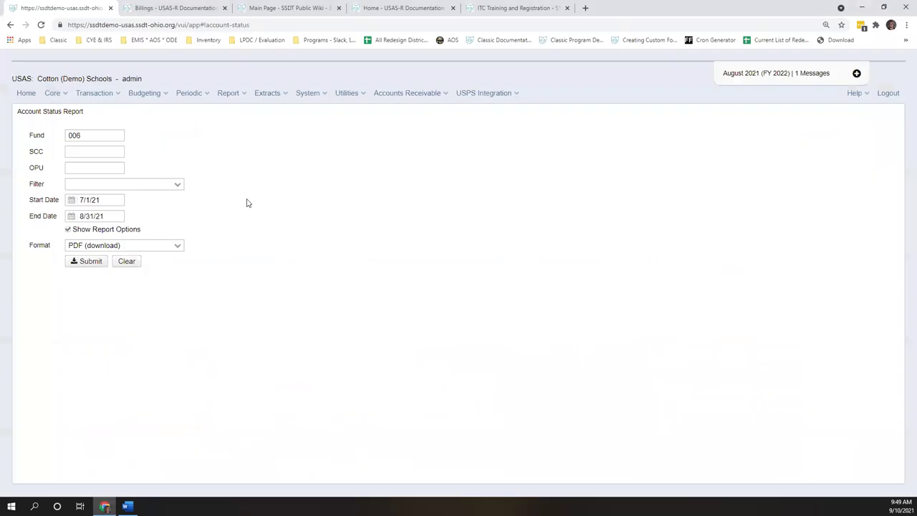
# - Check the saved Filter list twice without choosing one, then log out of USAS-R
pyautogui.click(177, 184)
pyautogui.click(261, 152)
pyautogui.click(178, 186)
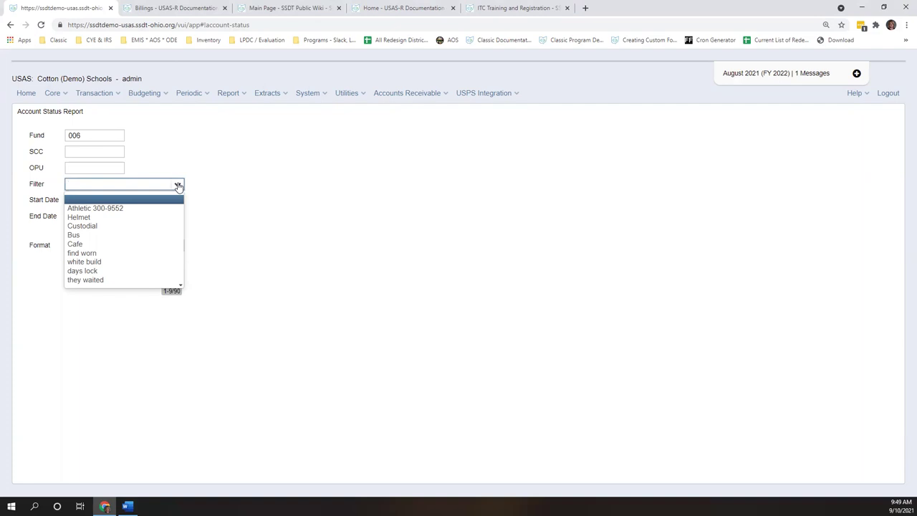
pyautogui.click(888, 93)
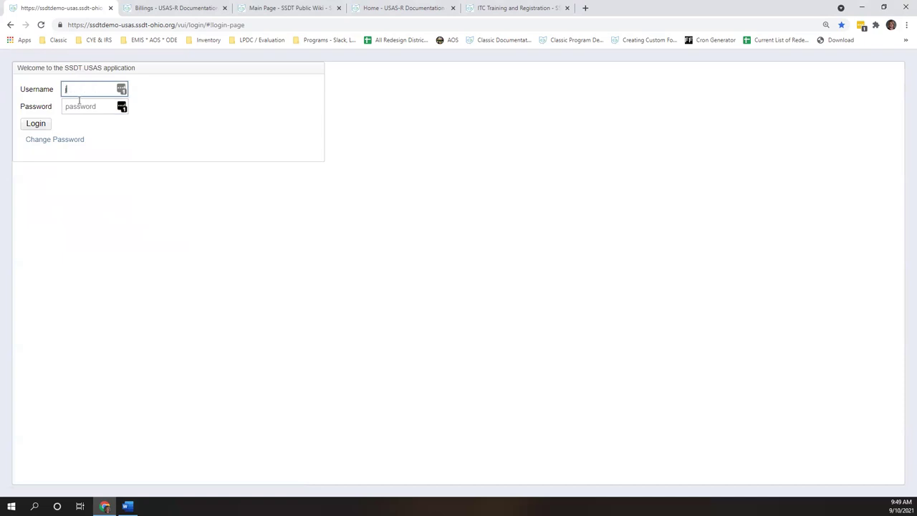
# - Sign in as a different user with their password and dismiss the save-login offer
pyautogui.press('Tab')
pyautogui.write('•')
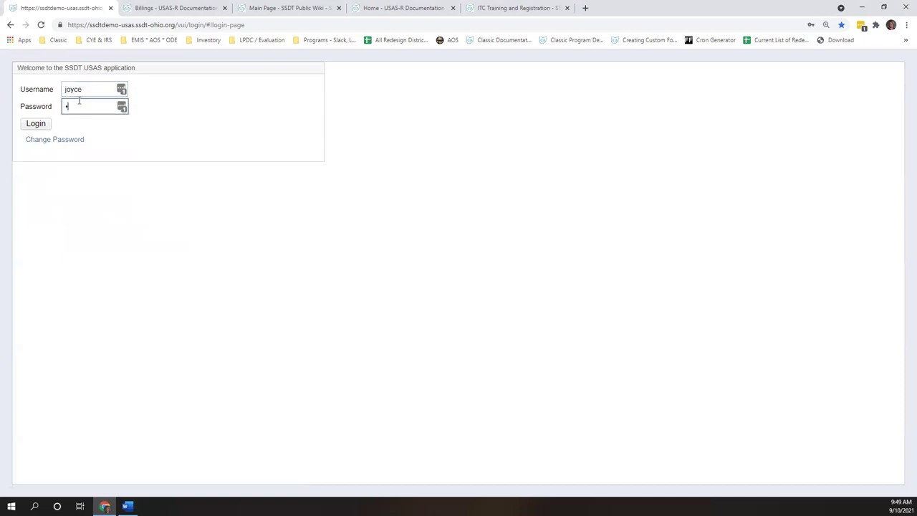
pyautogui.write('•••••')
pyautogui.press('Return')
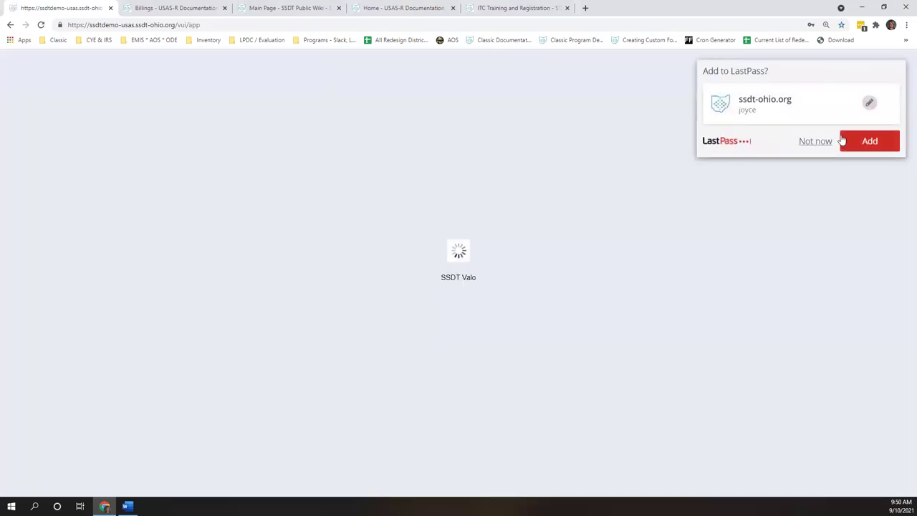
pyautogui.click(814, 141)
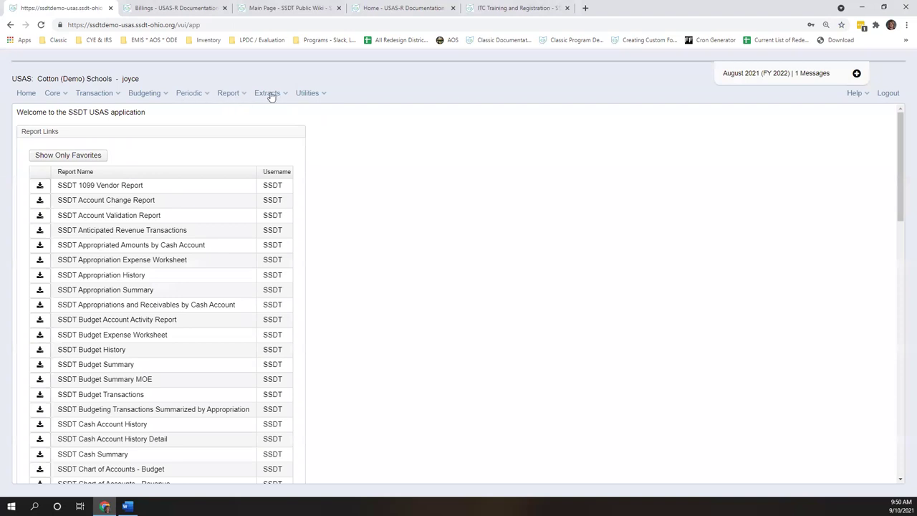
# - Open Report > Account Status Report and try changing its locked Custodial filter
pyautogui.click(228, 94)
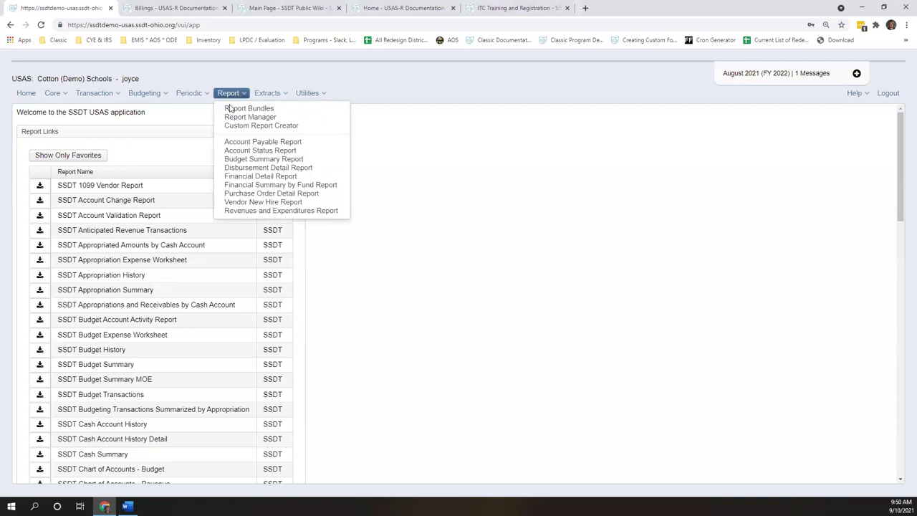
pyautogui.click(247, 152)
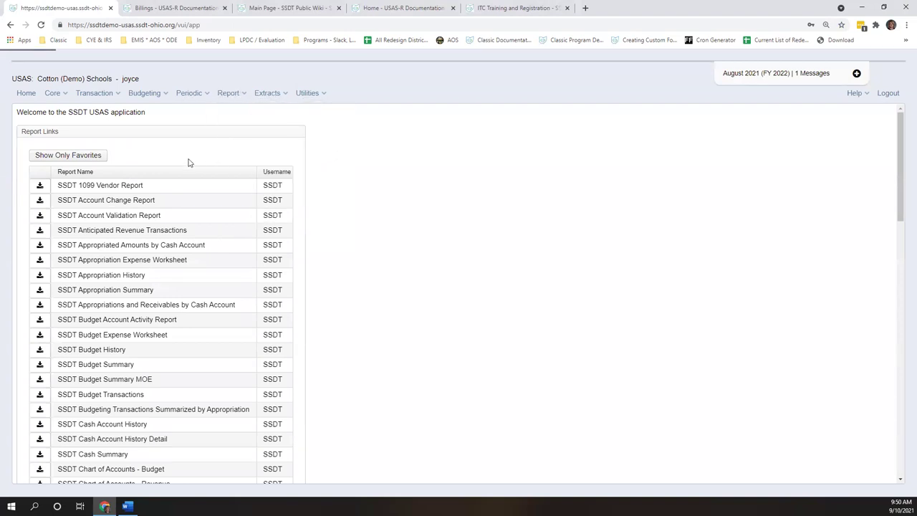
pyautogui.click(180, 186)
pyautogui.click(178, 188)
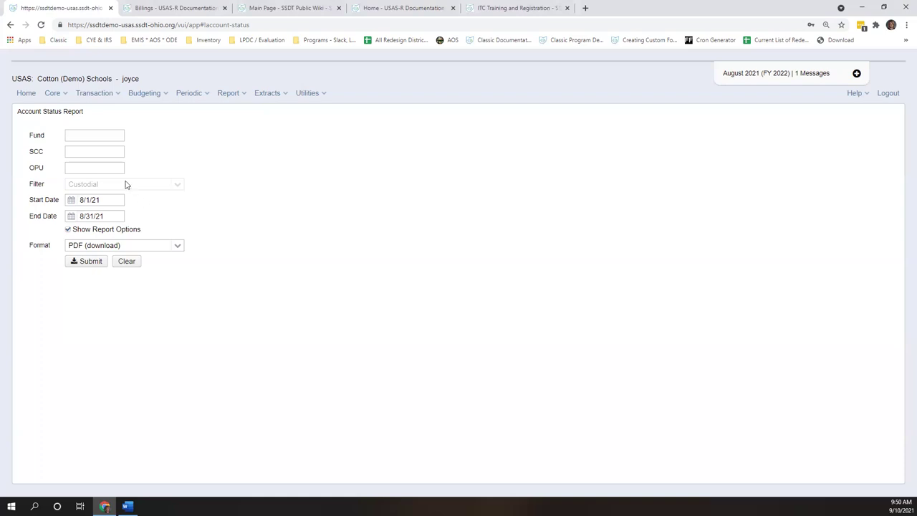
# - Log out, sign in as administrator using LastPass saved credentials, and open Transaction > Requisitions
pyautogui.click(888, 94)
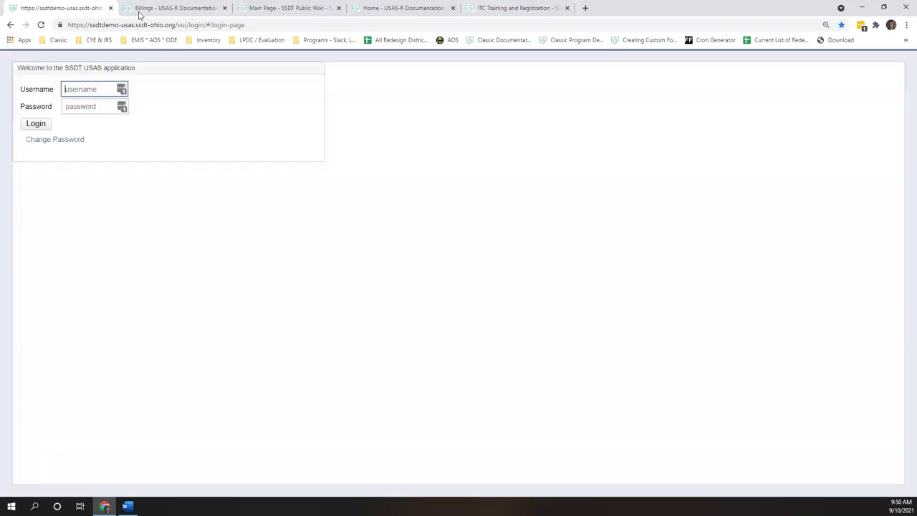
pyautogui.click(122, 89)
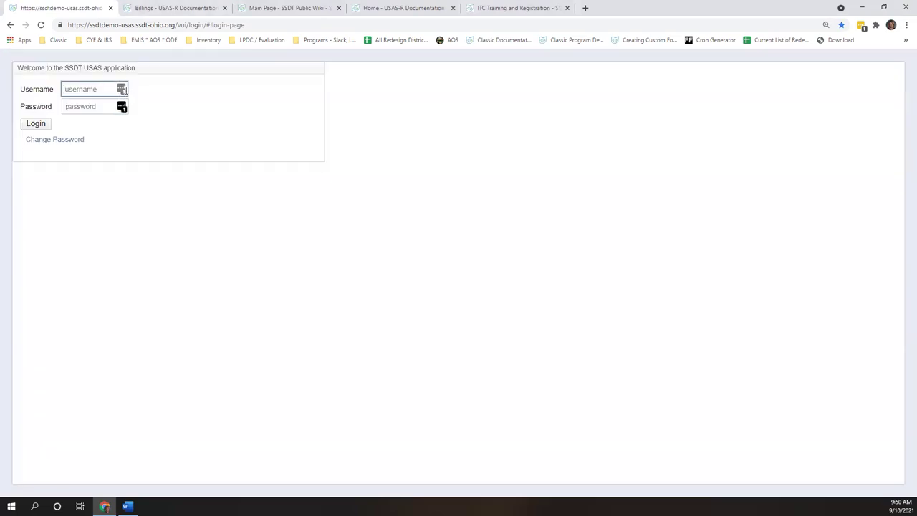
pyautogui.click(114, 167)
pyautogui.click(37, 126)
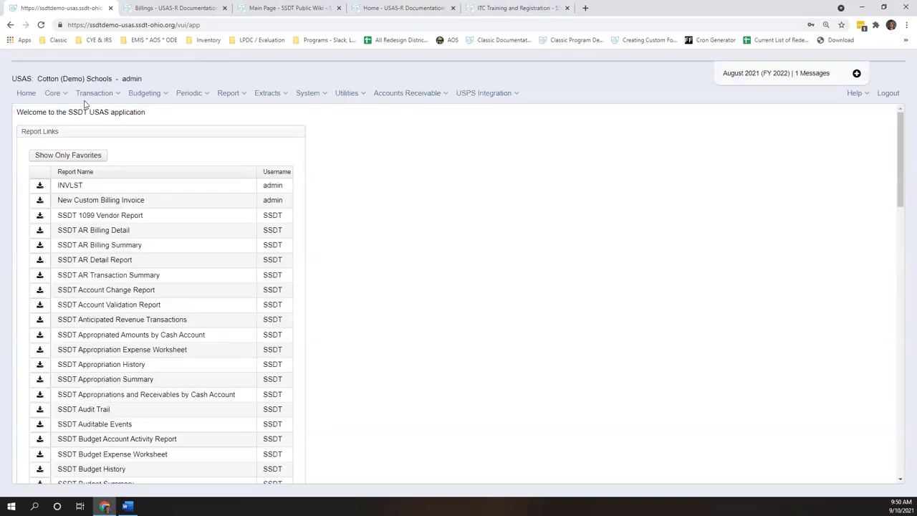
pyautogui.click(94, 93)
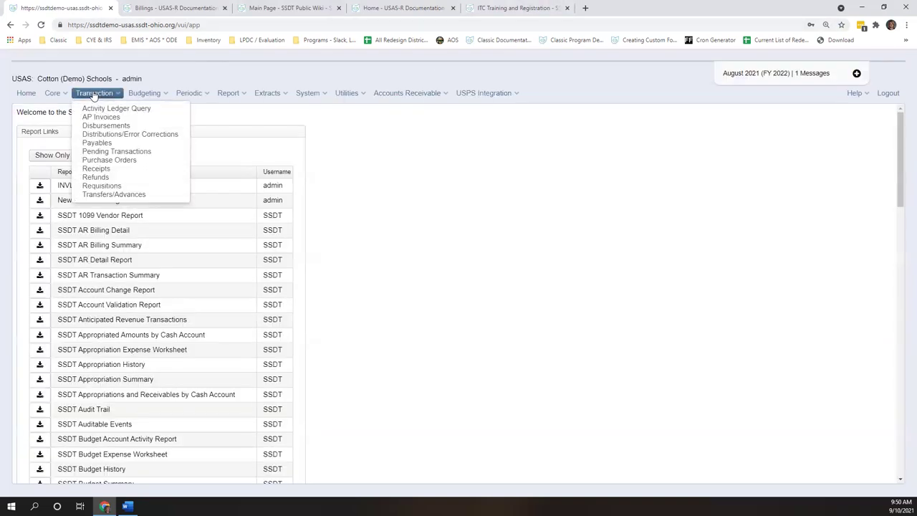
pyautogui.click(104, 186)
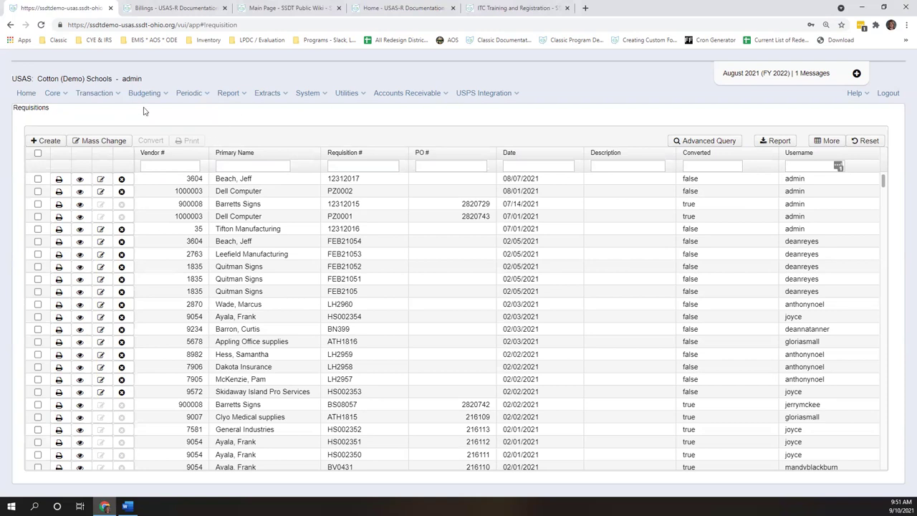
# - Choose Transaction > Refunds to show the refunds list
pyautogui.click(101, 97)
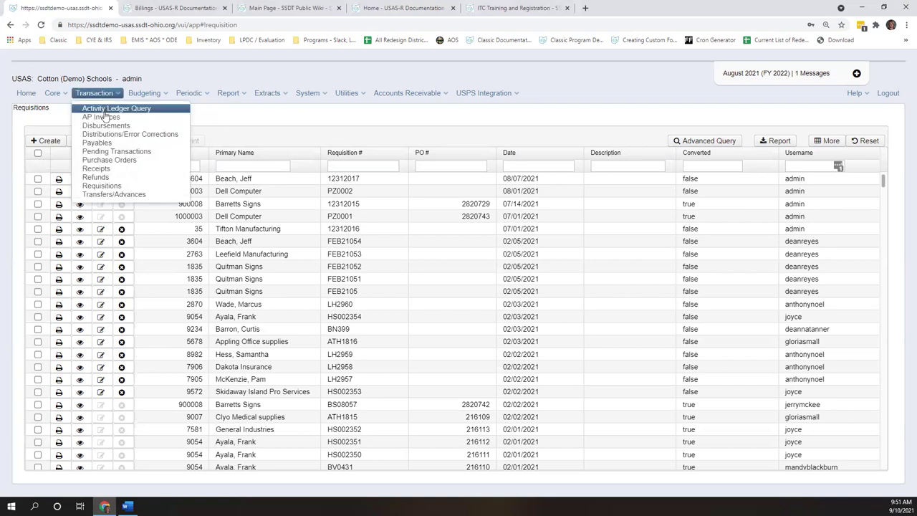
pyautogui.click(114, 176)
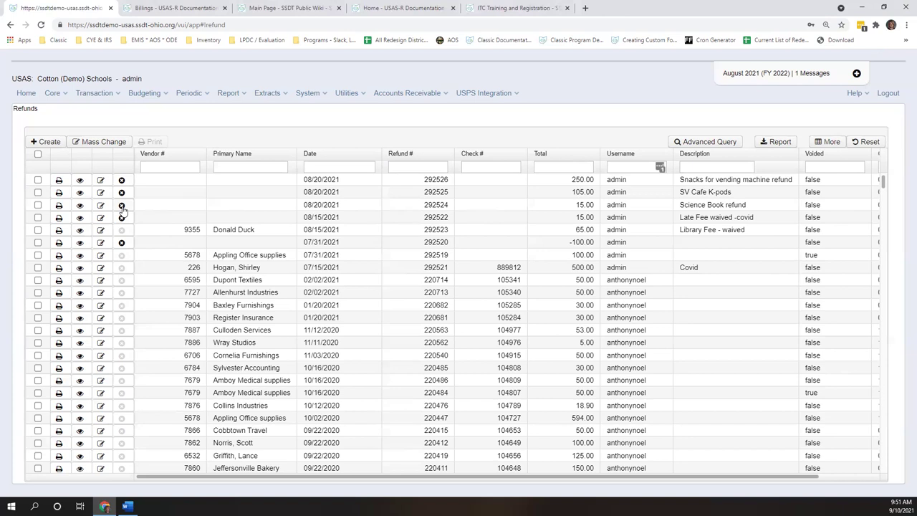
# - Delete the Science Book refund 292524, then print refund 292526 to PDF
pyautogui.click(122, 207)
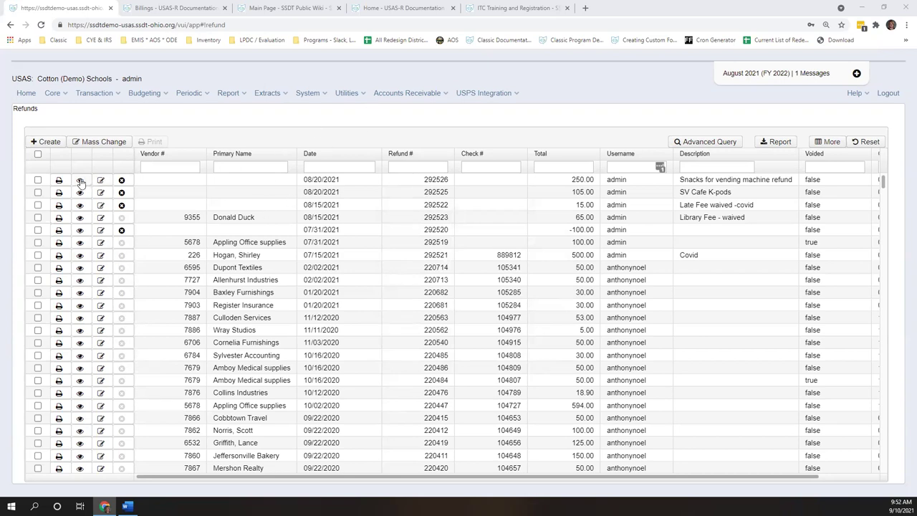
pyautogui.click(38, 180)
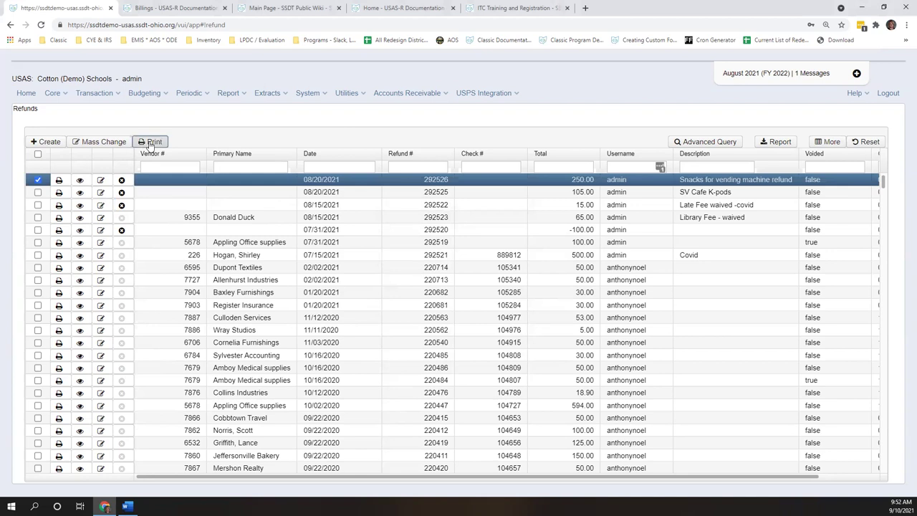
pyautogui.click(152, 142)
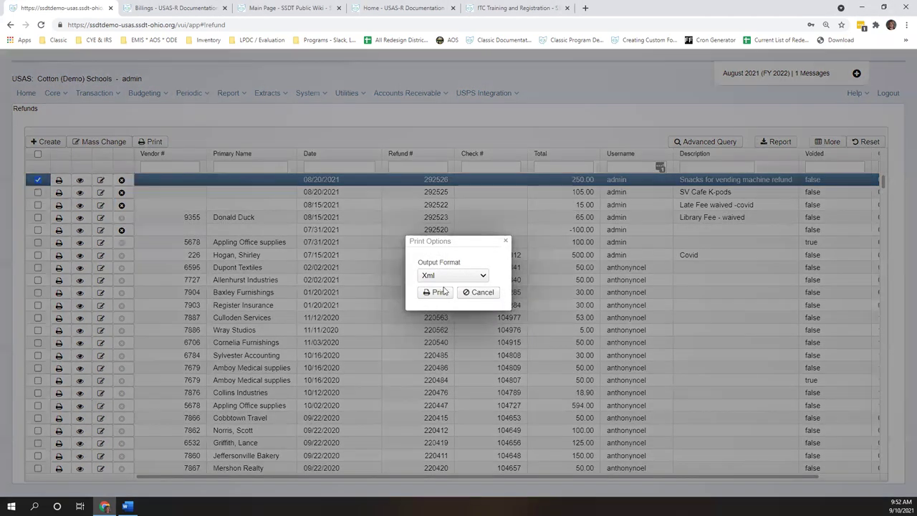
pyautogui.click(428, 293)
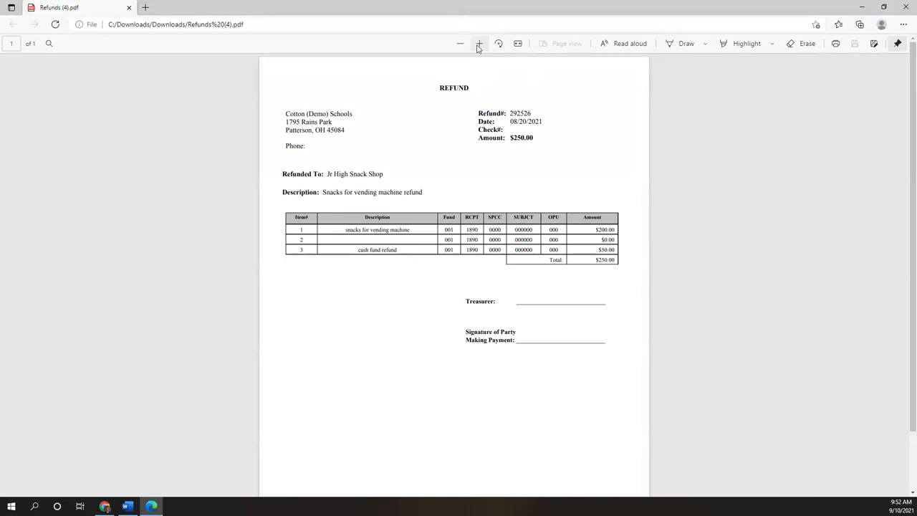
# - Zoom into the refund 292526 PDF, highlight its empty second line, then close Edge
pyautogui.click(478, 44)
pyautogui.click(478, 44)
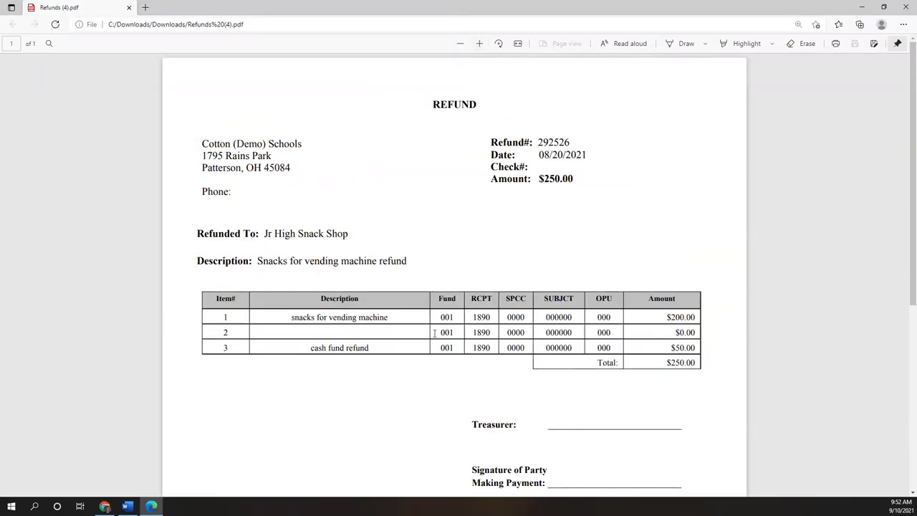
pyautogui.moveTo(356, 333); pyautogui.dragTo(713, 338)
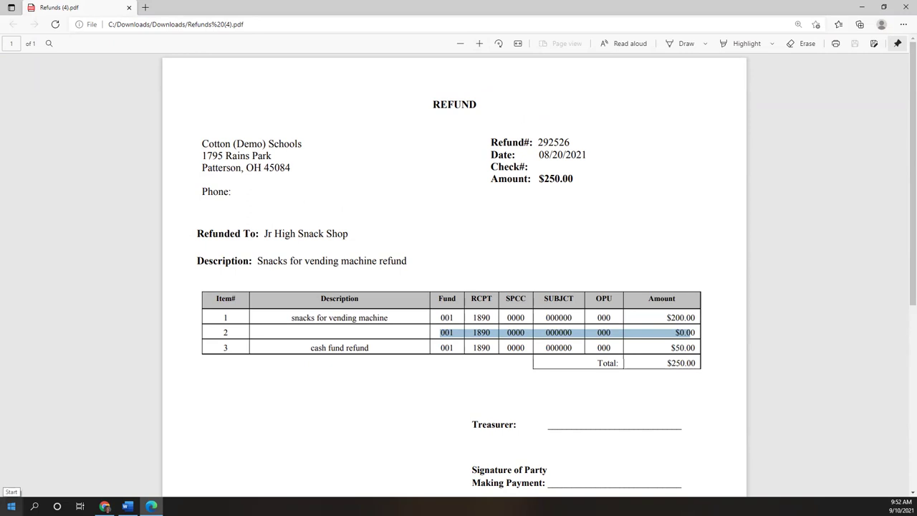
pyautogui.click(904, 7)
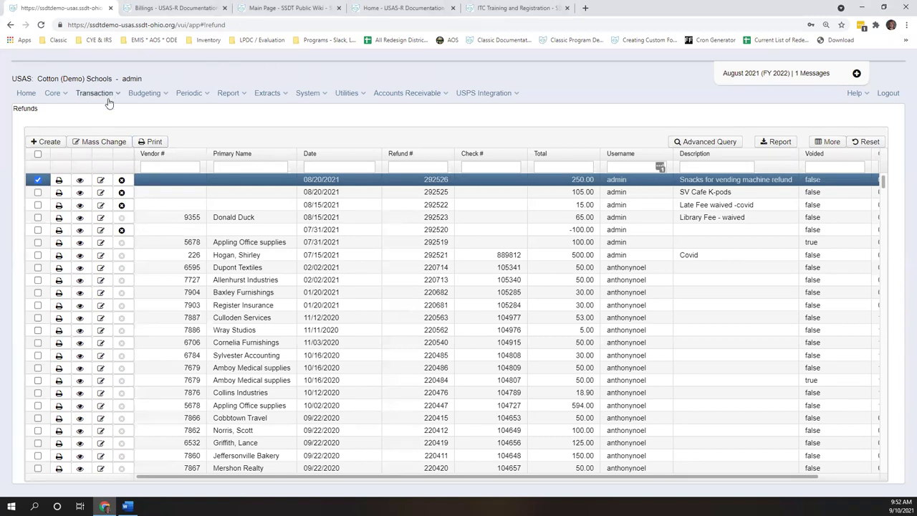
# - View advance 259 from Transfers/Advances and try saving it; the closed July FY 2022 period blocks it
pyautogui.click(91, 94)
pyautogui.click(114, 194)
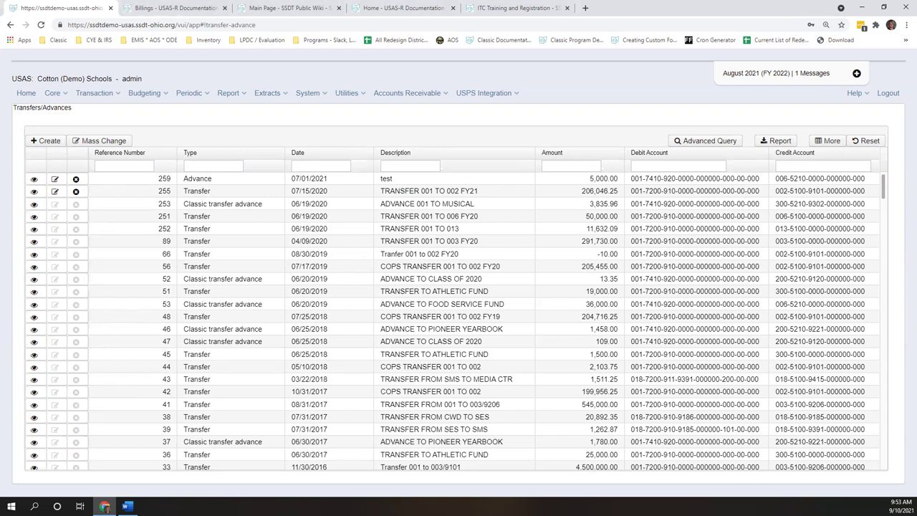
pyautogui.click(34, 180)
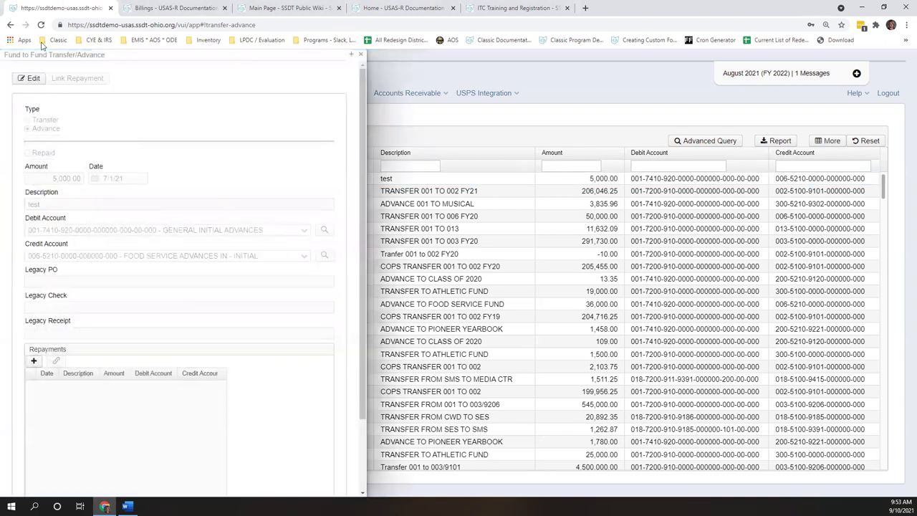
pyautogui.click(32, 79)
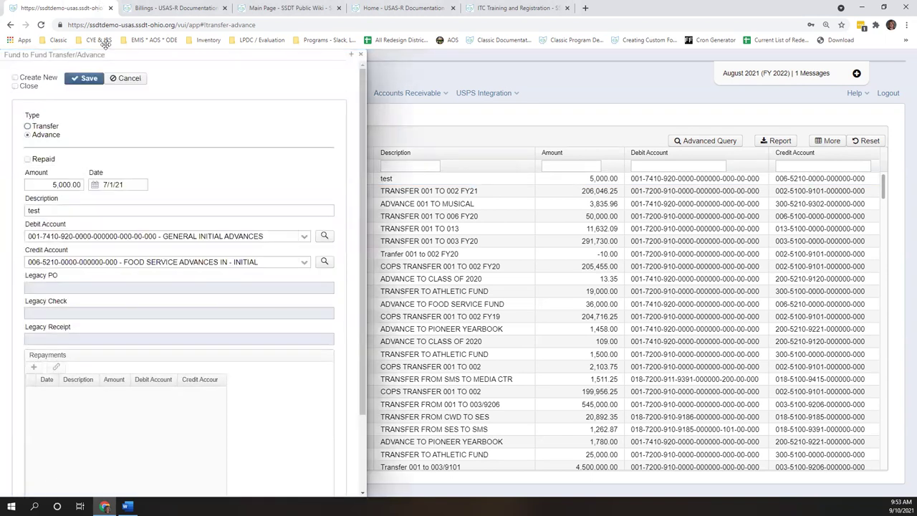
pyautogui.click(90, 80)
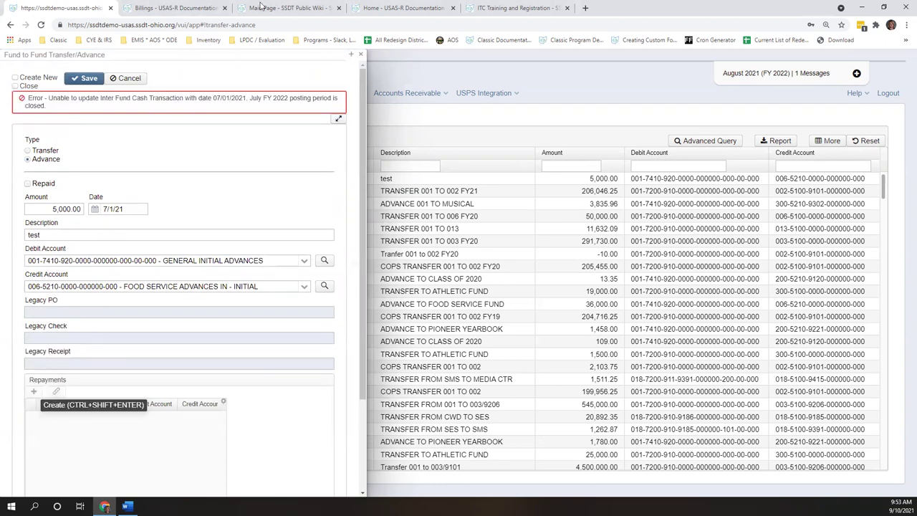
pyautogui.click(358, 56)
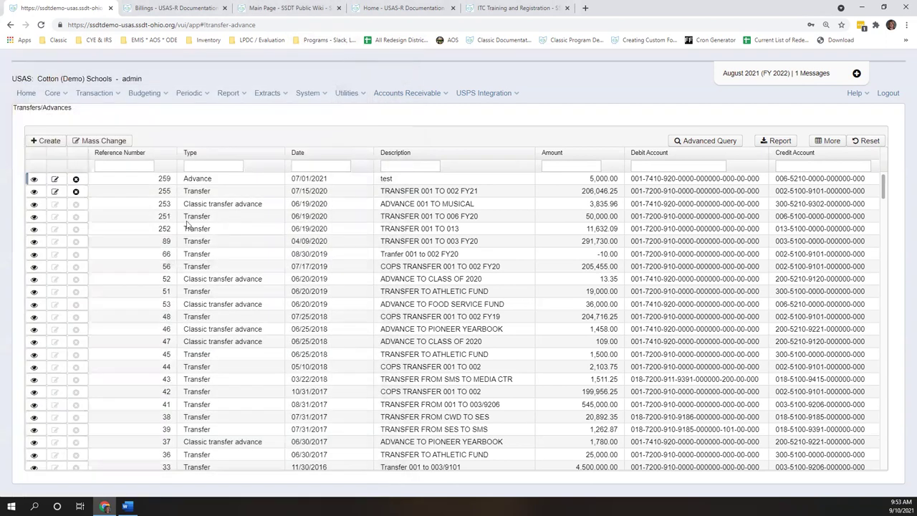
# - Reopen advance 259, abandon a repayment, and try changing its credit account without saving
pyautogui.click(33, 179)
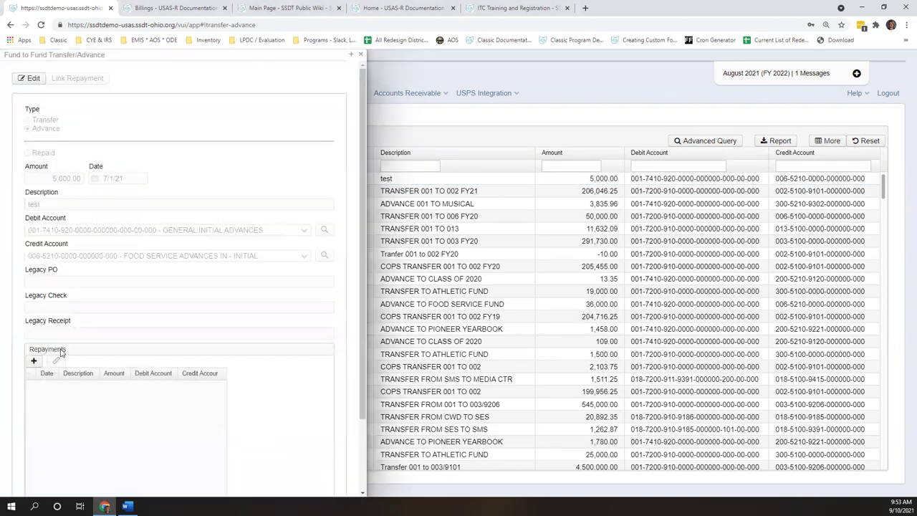
pyautogui.click(34, 360)
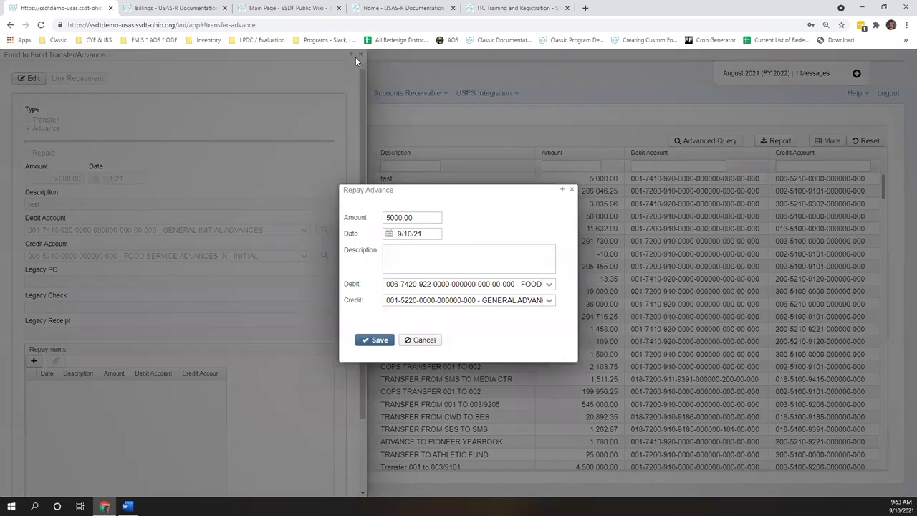
pyautogui.press('Escape')
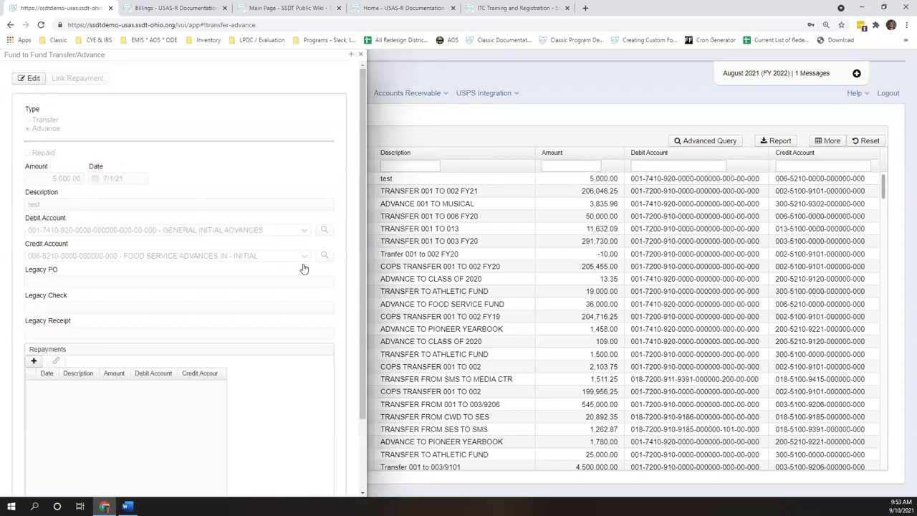
pyautogui.doubleClick(302, 265)
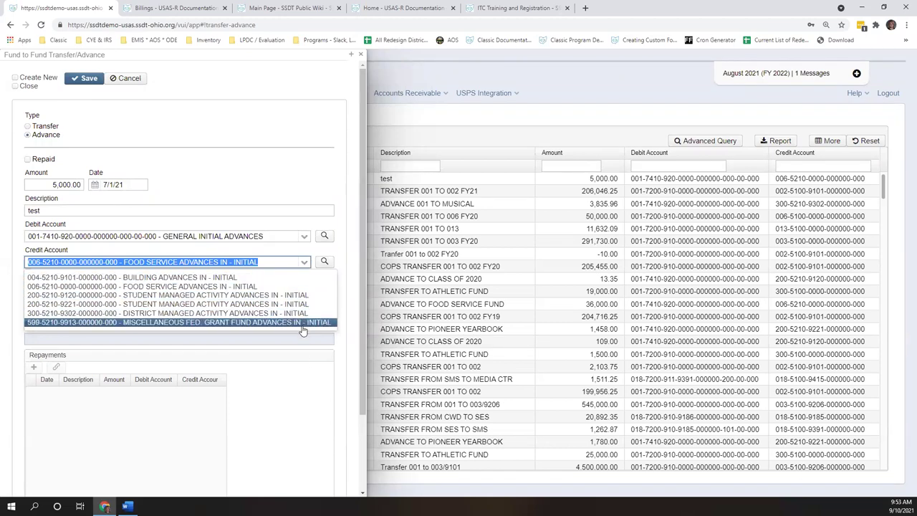
pyautogui.click(84, 78)
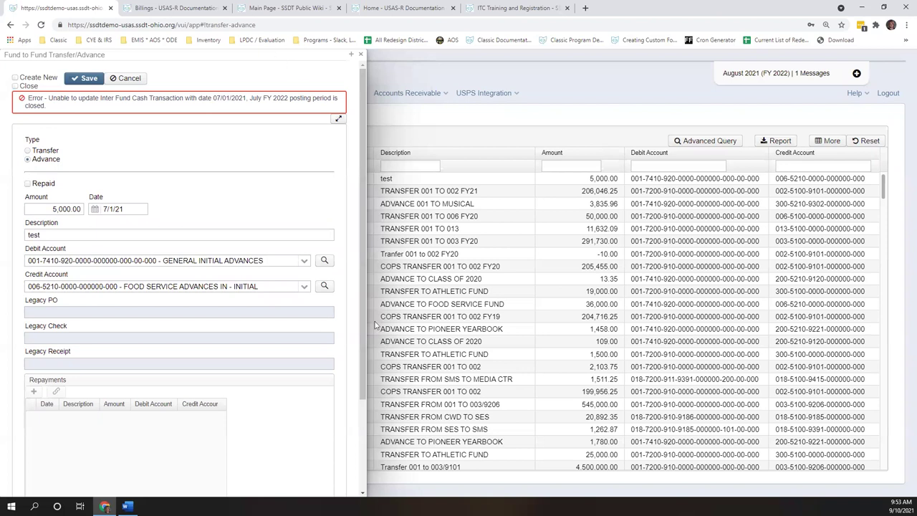
pyautogui.click(306, 287)
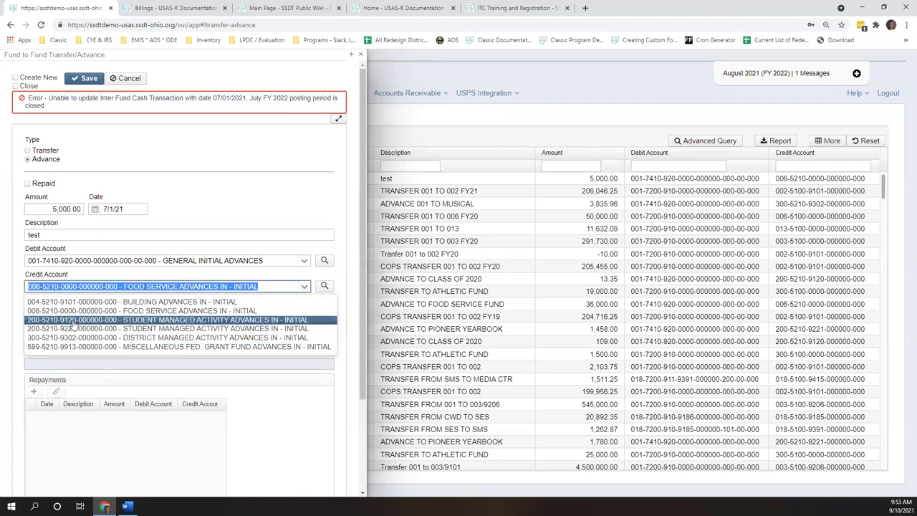
pyautogui.click(362, 56)
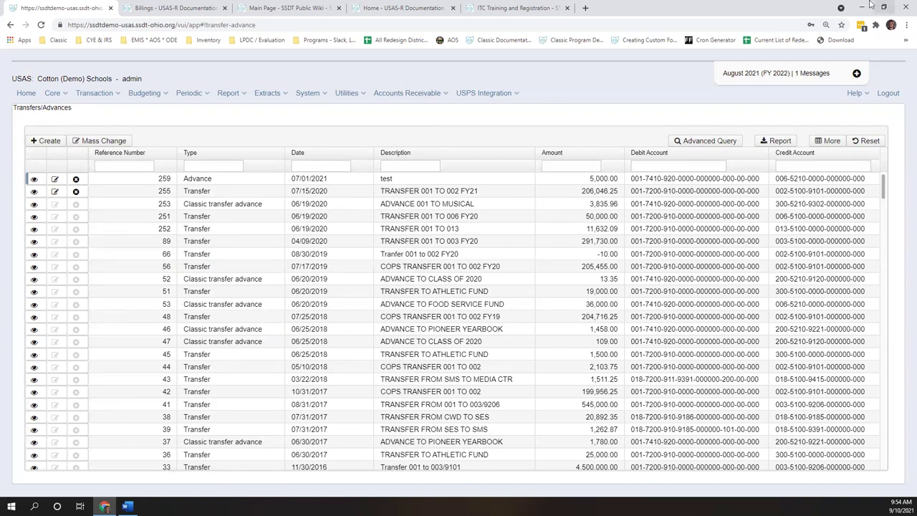
# - Filter the Cash Accounts grid on the Accounts page to fund 584
pyautogui.click(61, 94)
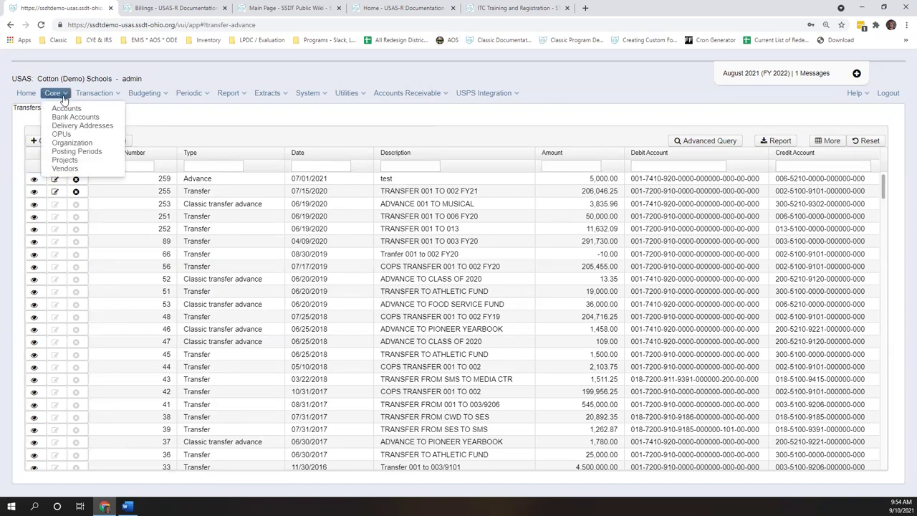
pyautogui.click(75, 108)
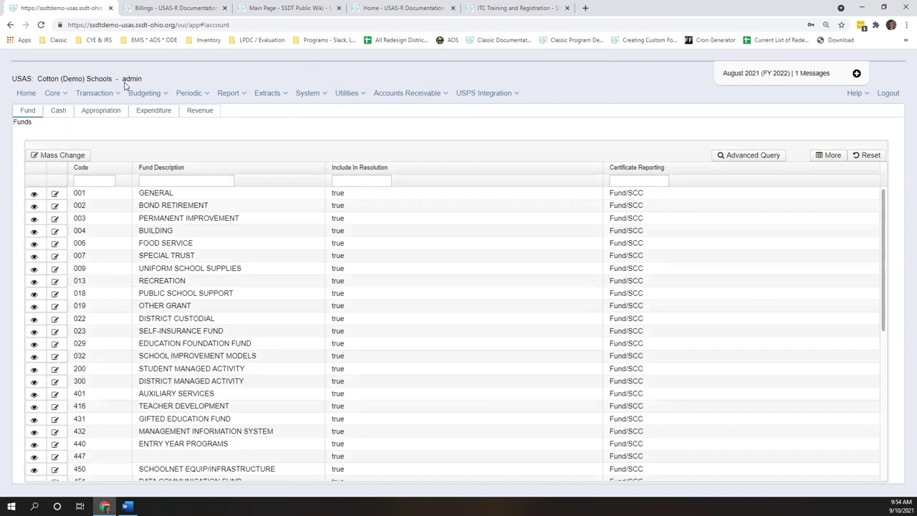
pyautogui.click(58, 112)
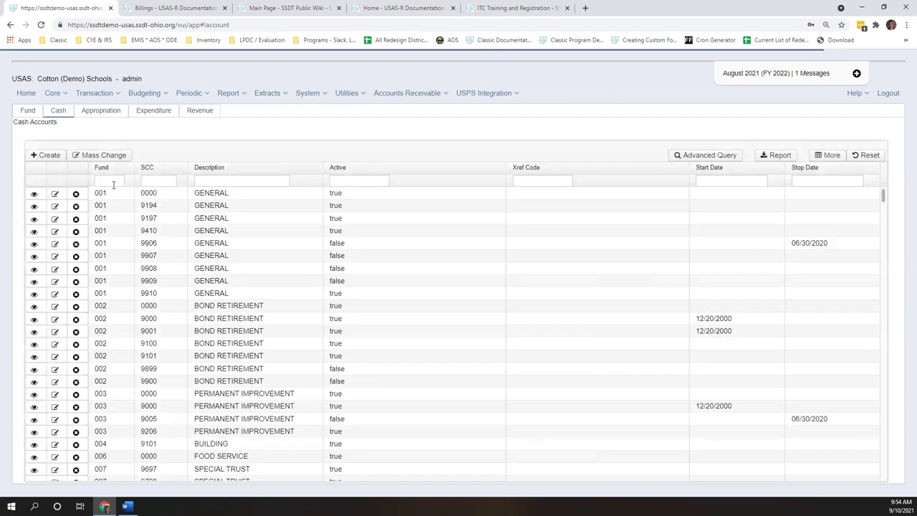
pyautogui.click(113, 182)
pyautogui.write('584')
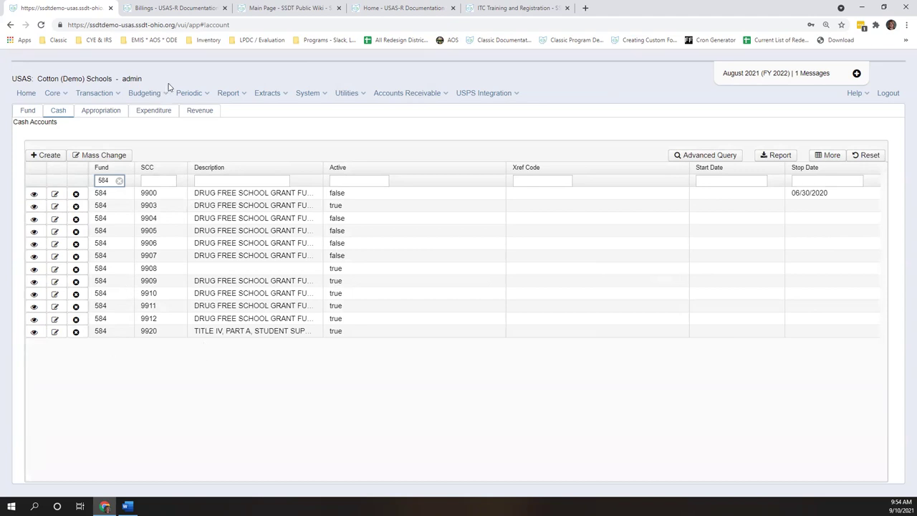
# - Create a General_Fund cash account, correcting its fund code from 000 to 584 before saving
pyautogui.click(45, 154)
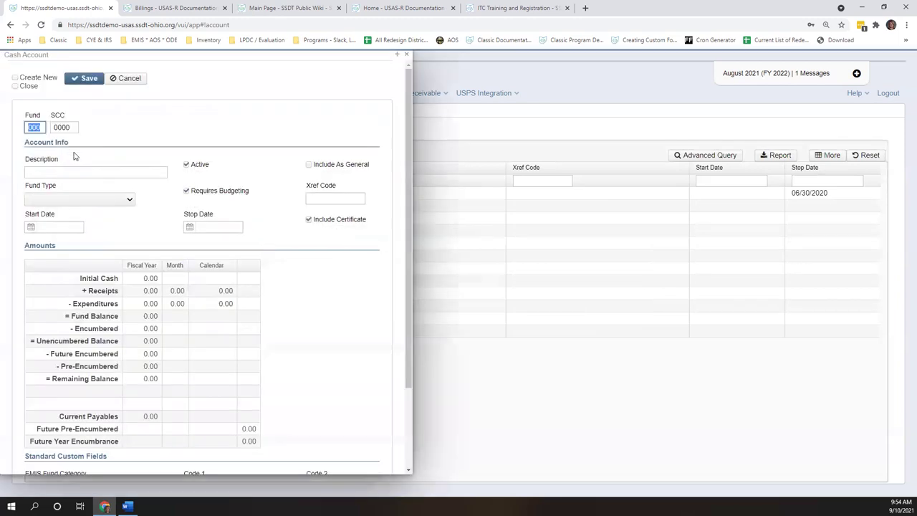
pyautogui.click(308, 167)
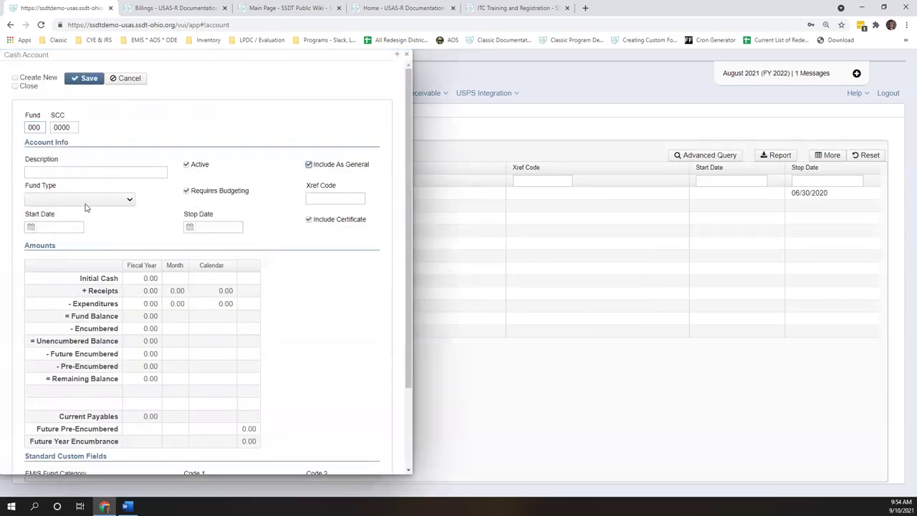
pyautogui.click(89, 201)
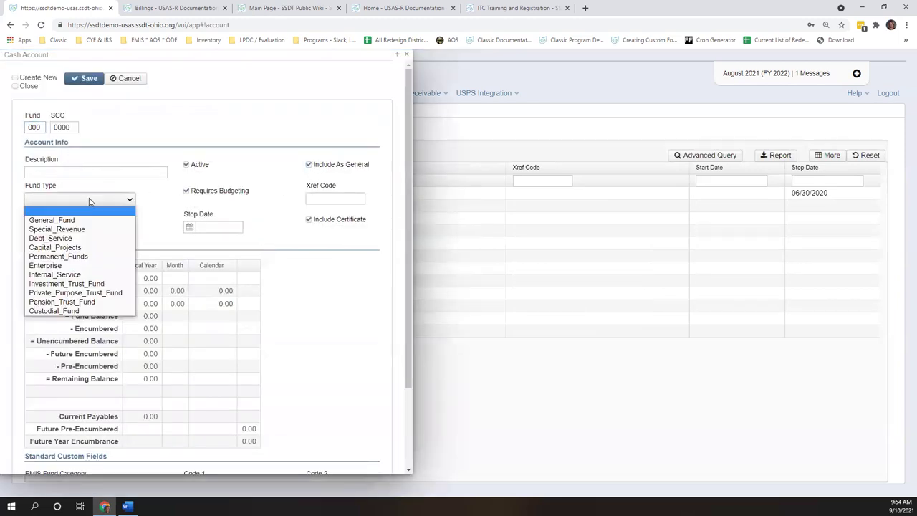
pyautogui.click(54, 220)
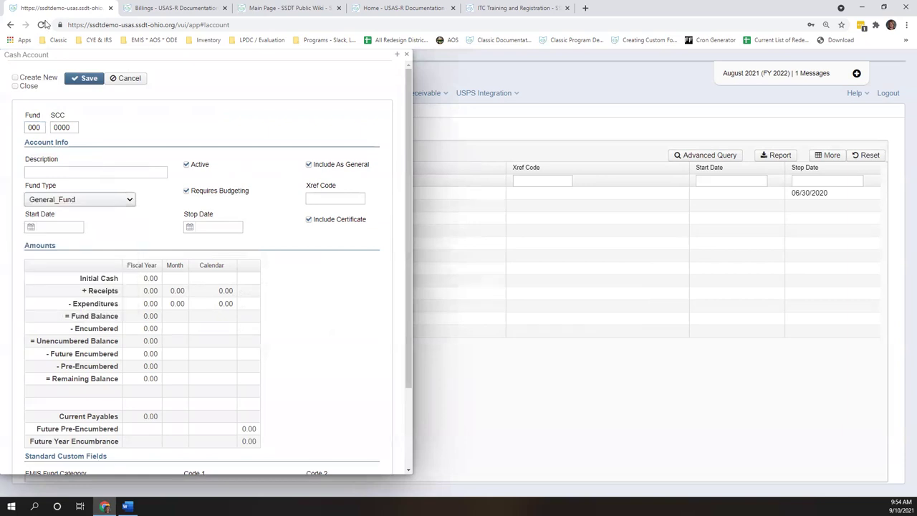
pyautogui.click(82, 79)
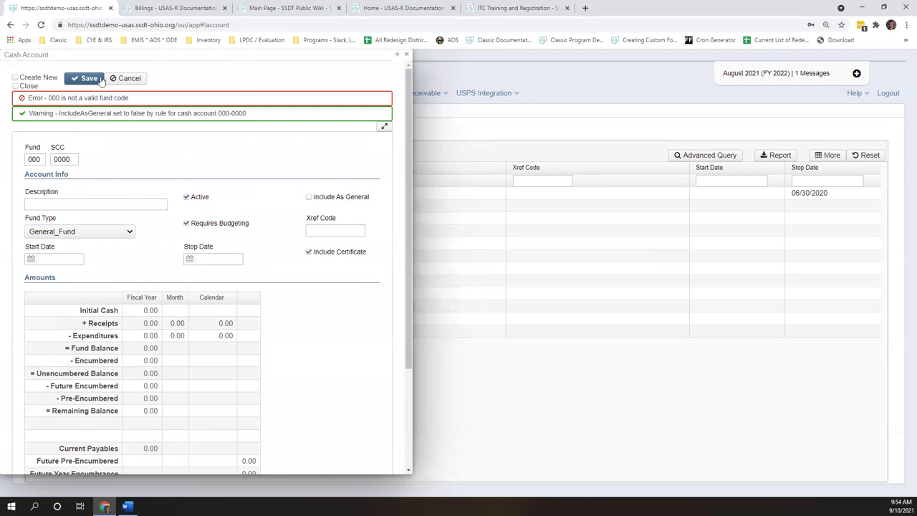
pyautogui.click(98, 80)
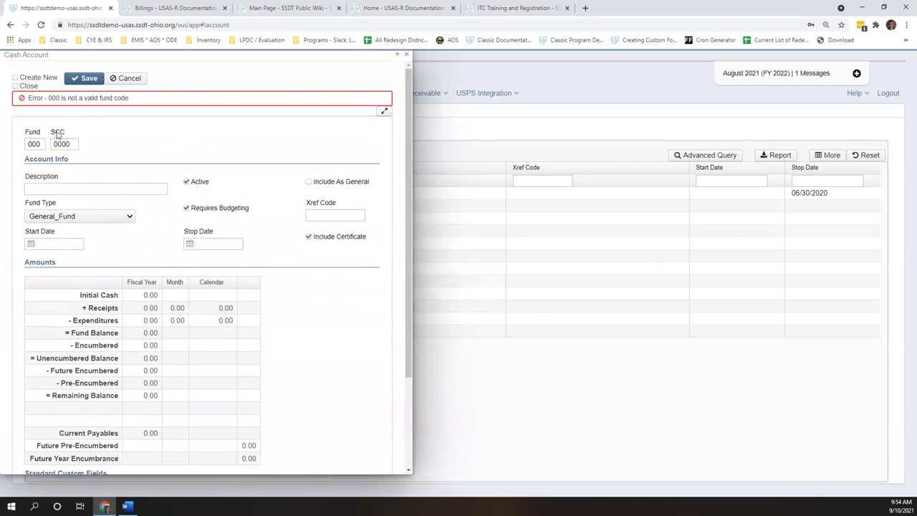
pyautogui.moveTo(47, 144); pyautogui.dragTo(12, 141)
pyautogui.write('584')
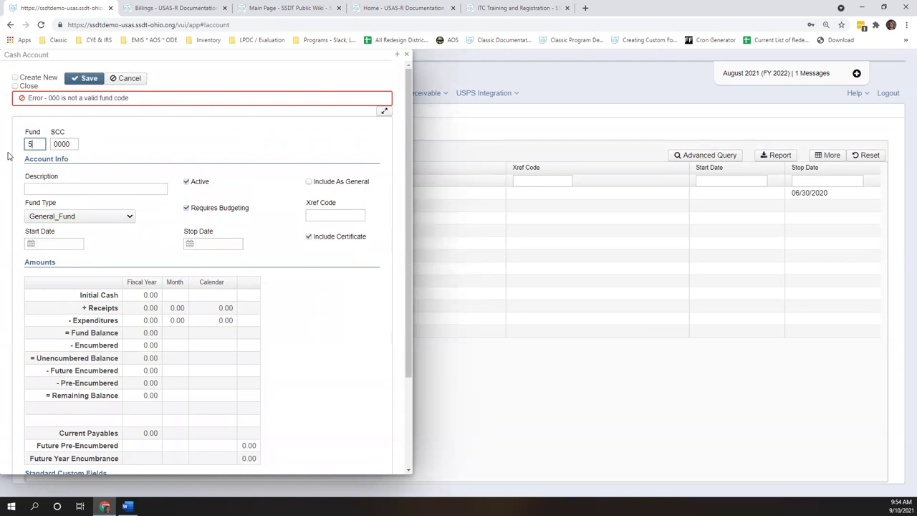
pyautogui.click(87, 77)
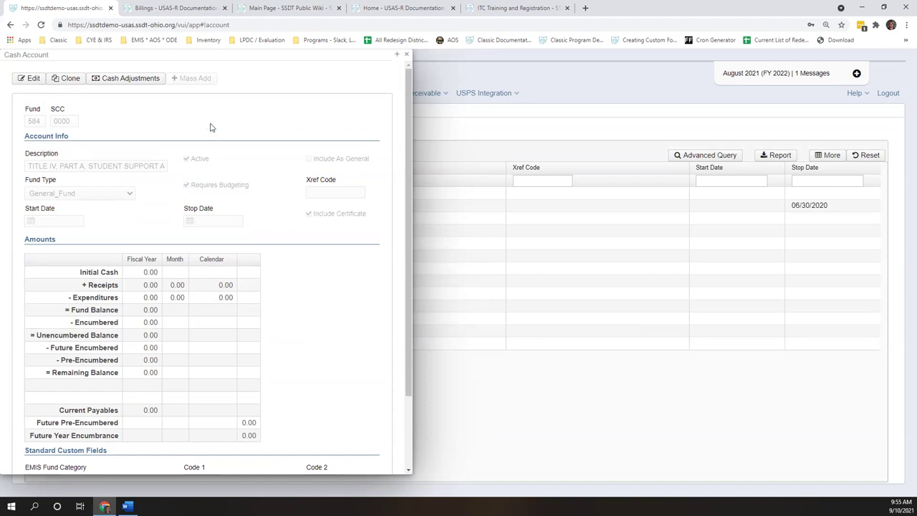
# - Review the new 584-9920 TITLE IV, PART A, STUDENT SUPPORT account in the list
pyautogui.click(400, 55)
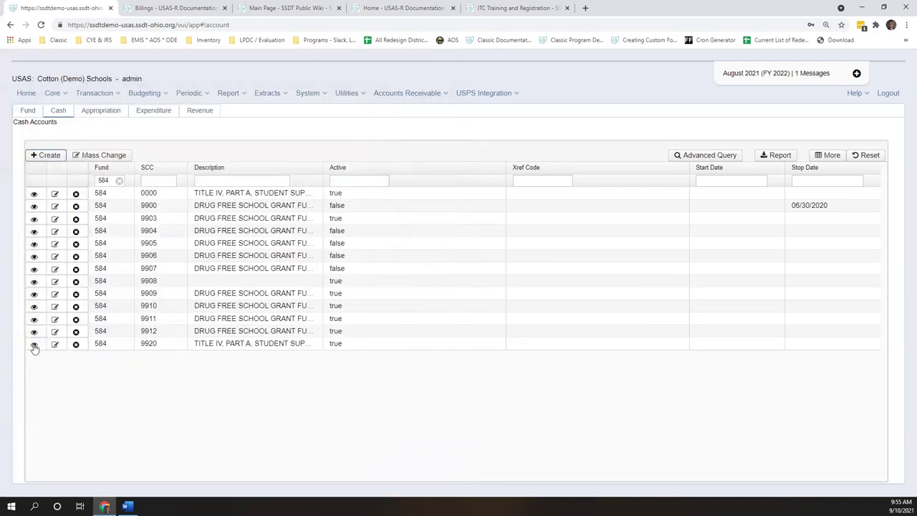
pyautogui.click(32, 344)
pyautogui.click(33, 344)
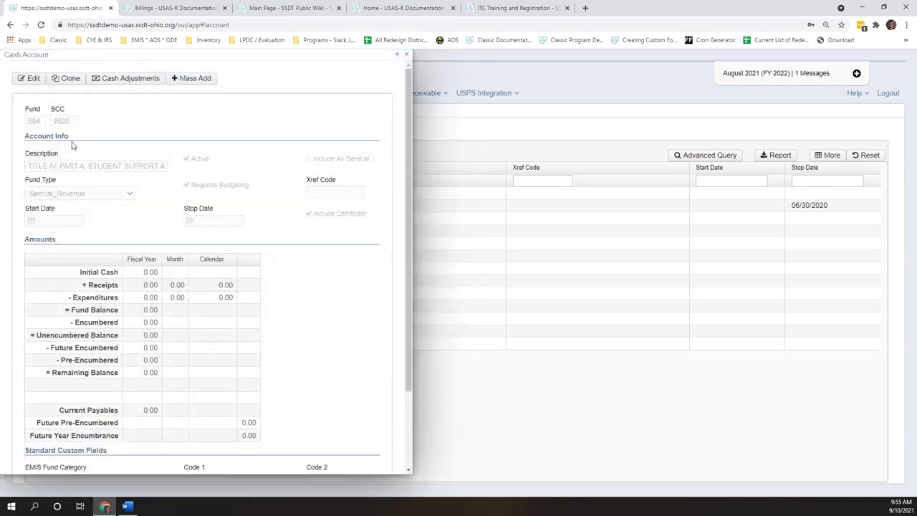
pyautogui.click(407, 56)
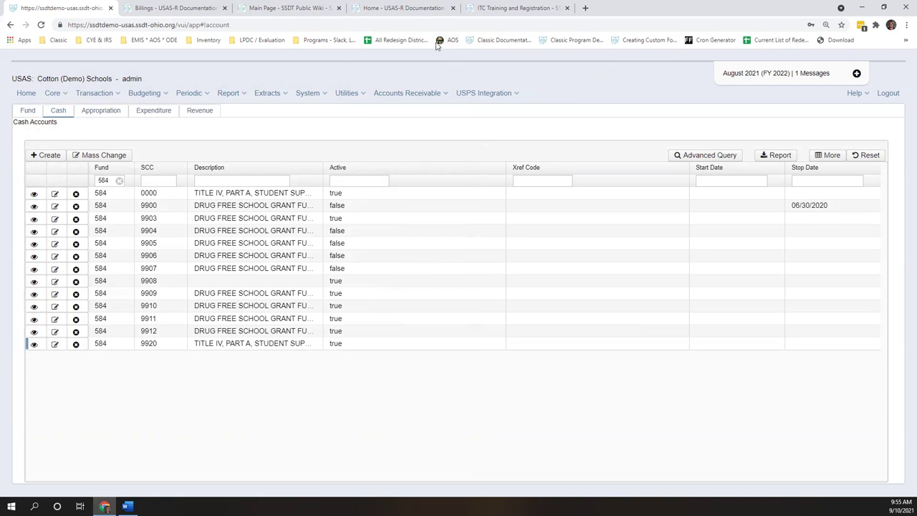
pyautogui.click(232, 93)
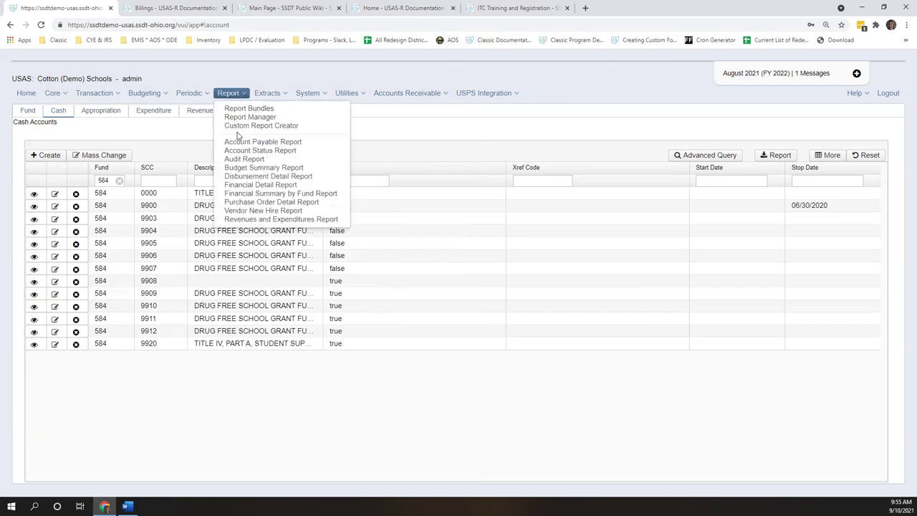
# - Generate the Purchase Order Detail Report as a PDF and close it
pyautogui.click(272, 202)
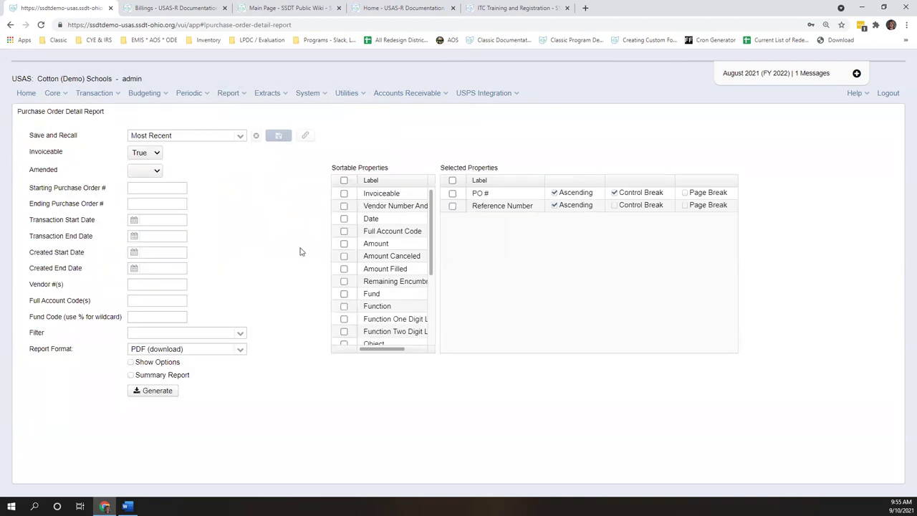
pyautogui.click(145, 392)
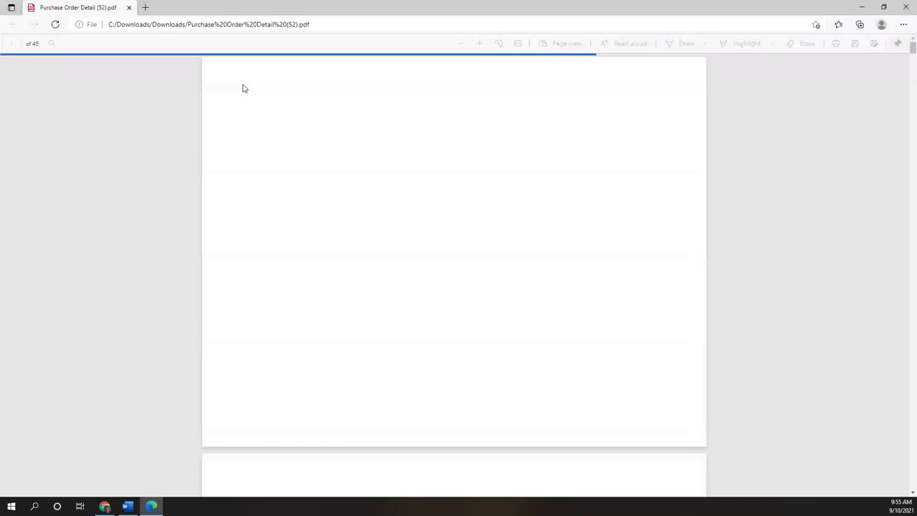
pyautogui.scroll(-3, 454, 272)
pyautogui.click(904, 5)
# - Generate the two-page Budget Summary Report PDF for fund 006, review it, and close it
pyautogui.click(236, 99)
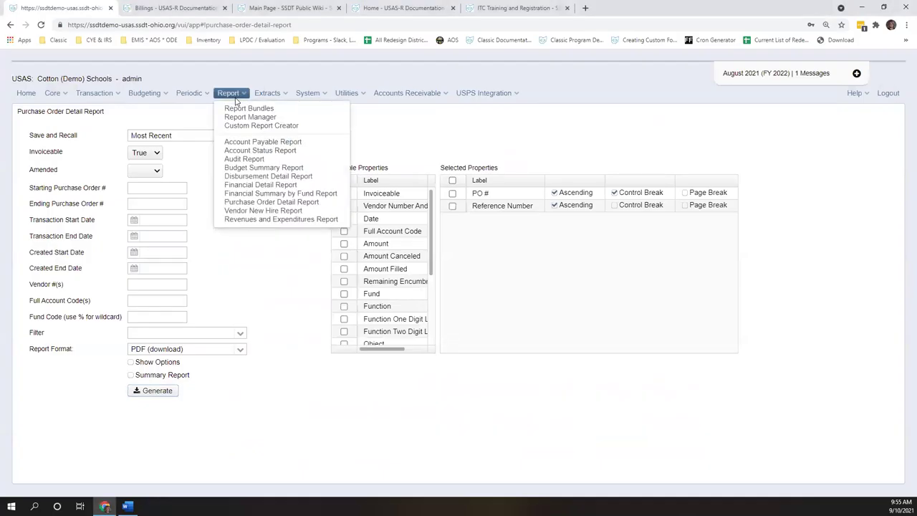
pyautogui.click(272, 168)
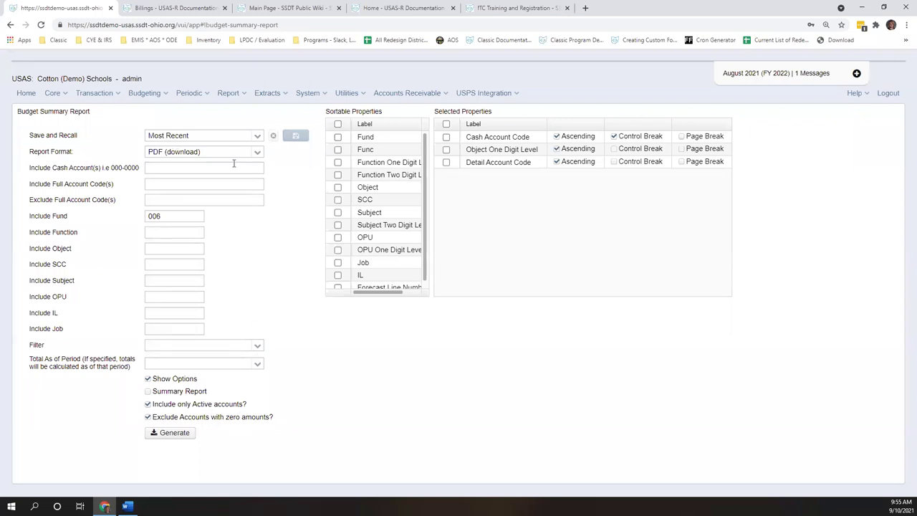
pyautogui.click(184, 435)
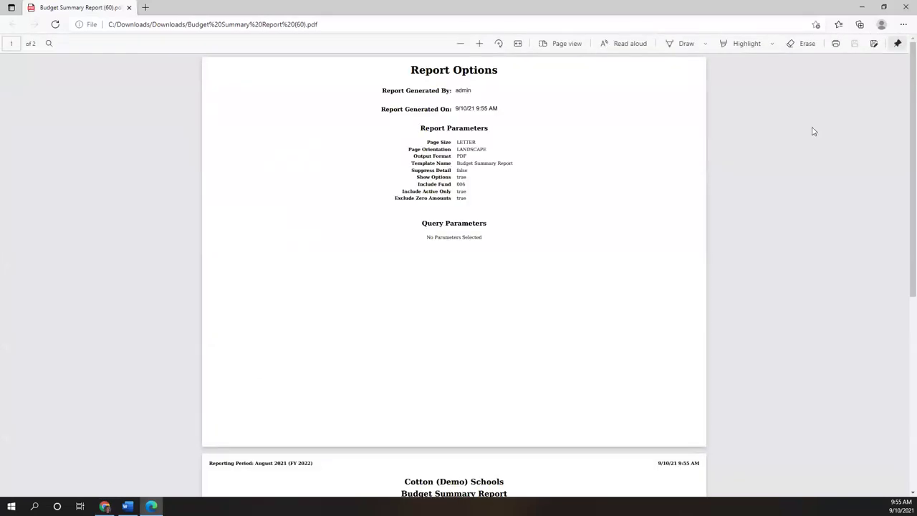
pyautogui.scroll(-2, 786, 160)
pyautogui.scroll(-2, 787, 159)
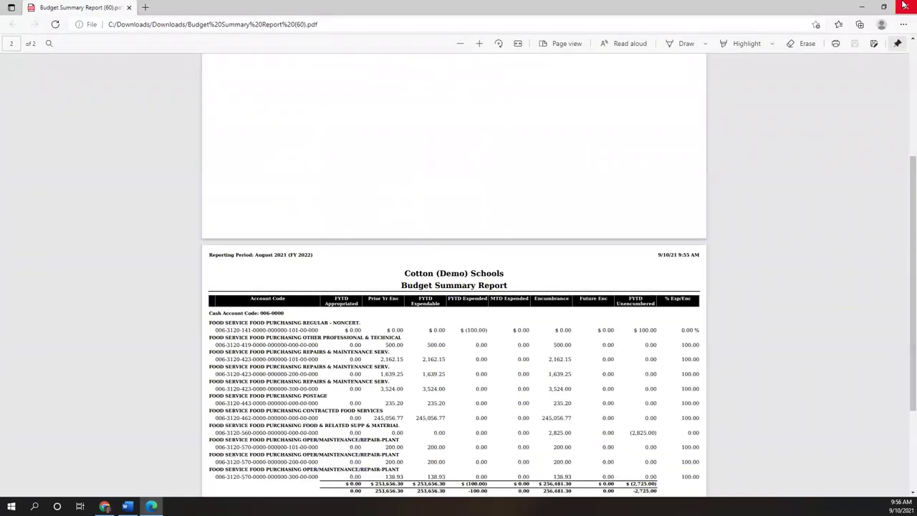
pyautogui.click(904, 5)
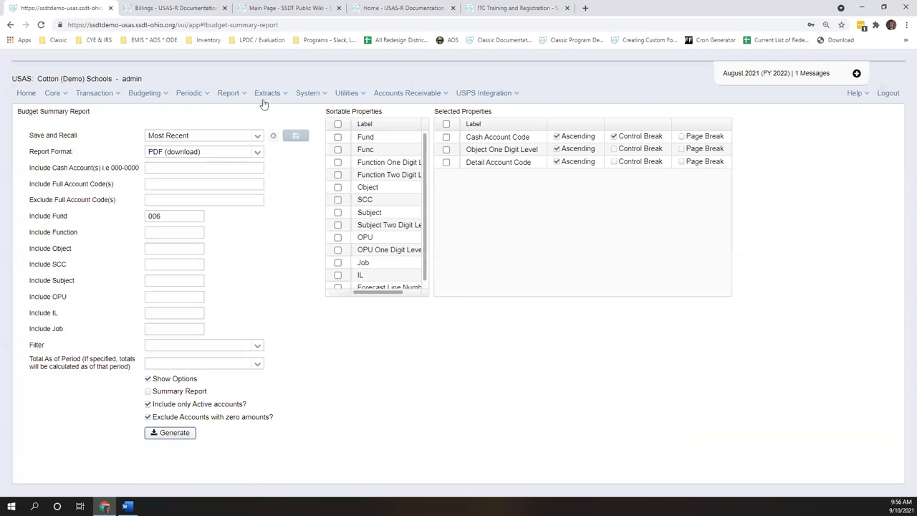
# - Show the Report Manager with its admin, audit and SSDT reports and their descriptions
pyautogui.click(229, 93)
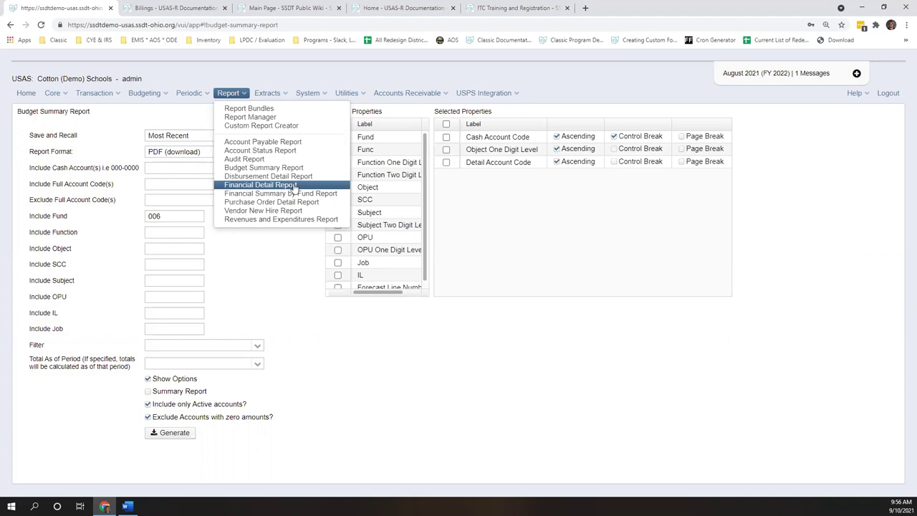
pyautogui.click(242, 117)
pyautogui.click(205, 93)
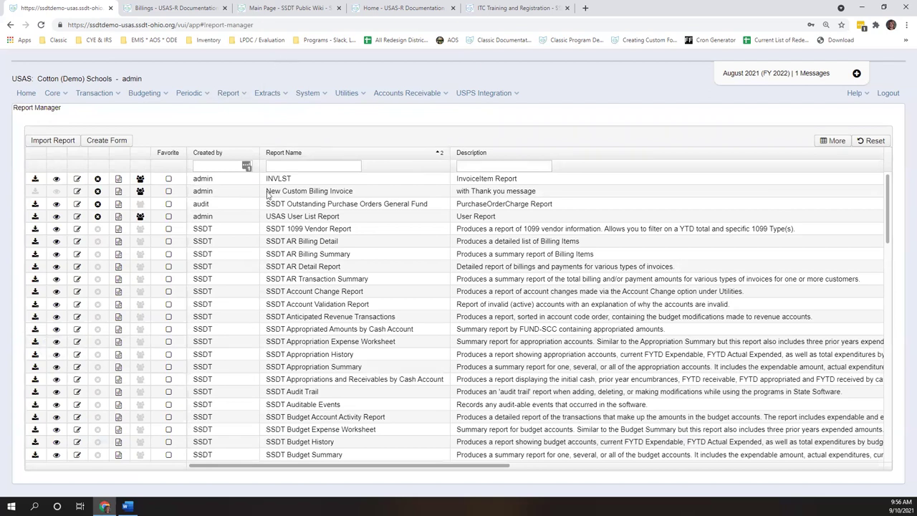
pyautogui.click(234, 100)
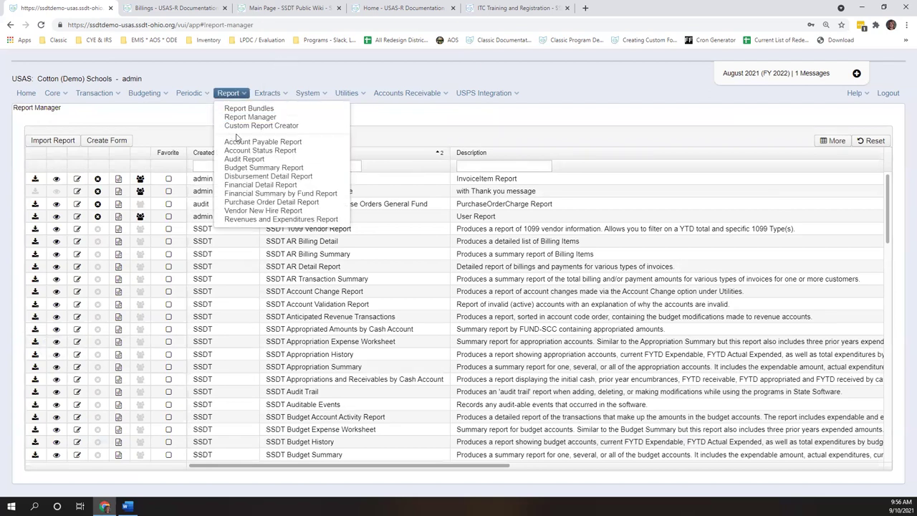
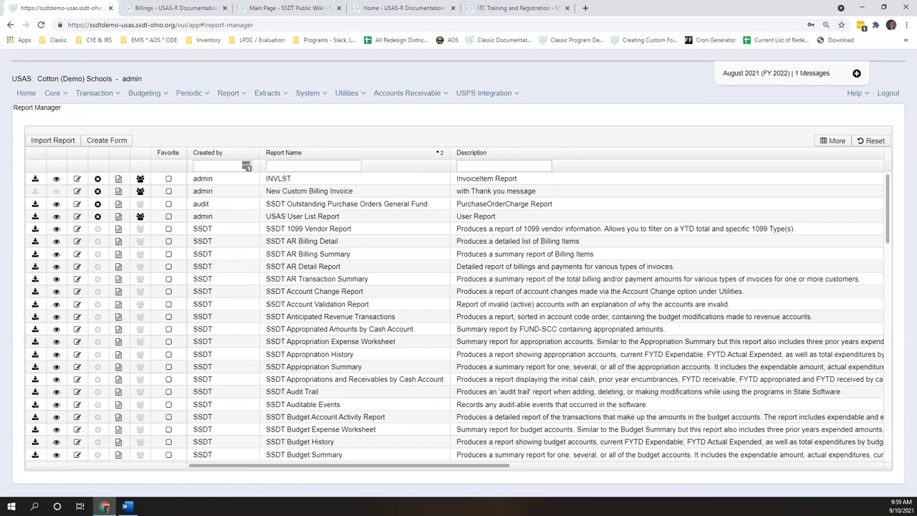
# - Filter the Funds account list to code 200 and review Student Managed Activity's balances
pyautogui.scroll(-2, 853, 256)
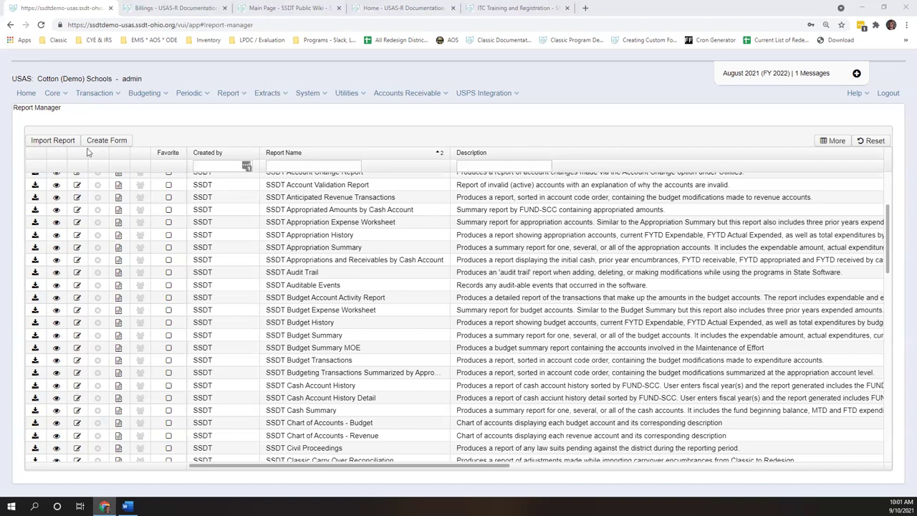
pyautogui.click(62, 98)
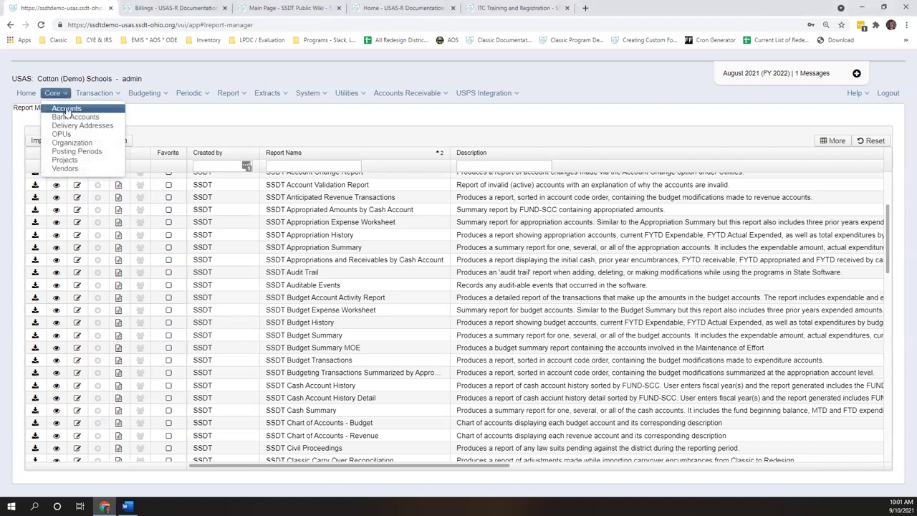
pyautogui.click(66, 109)
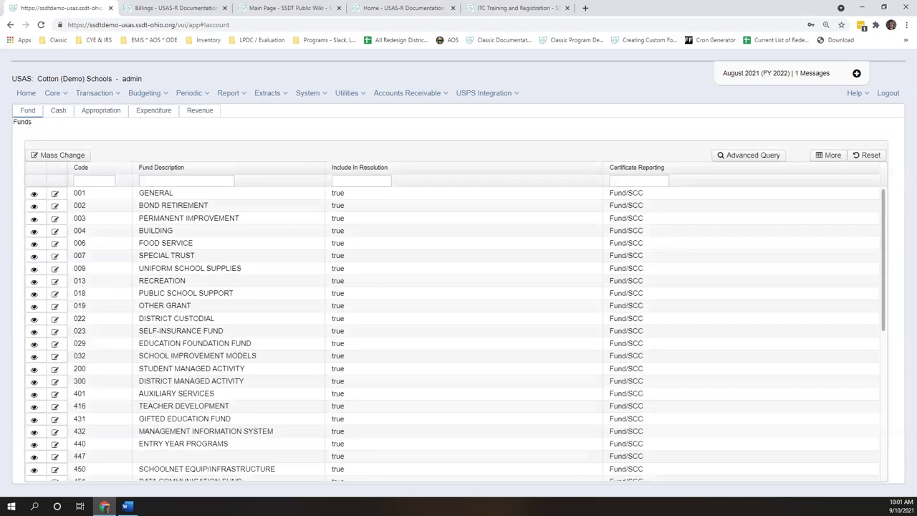
pyautogui.click(98, 182)
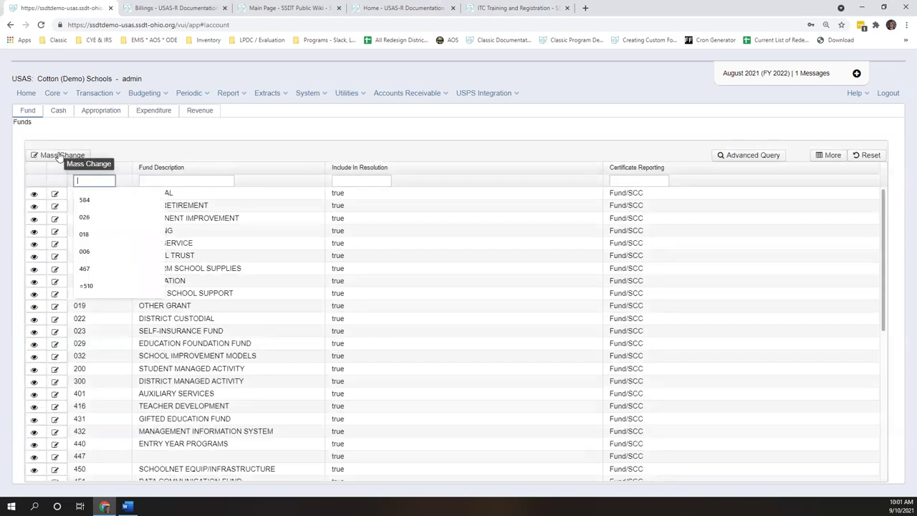
pyautogui.write('200')
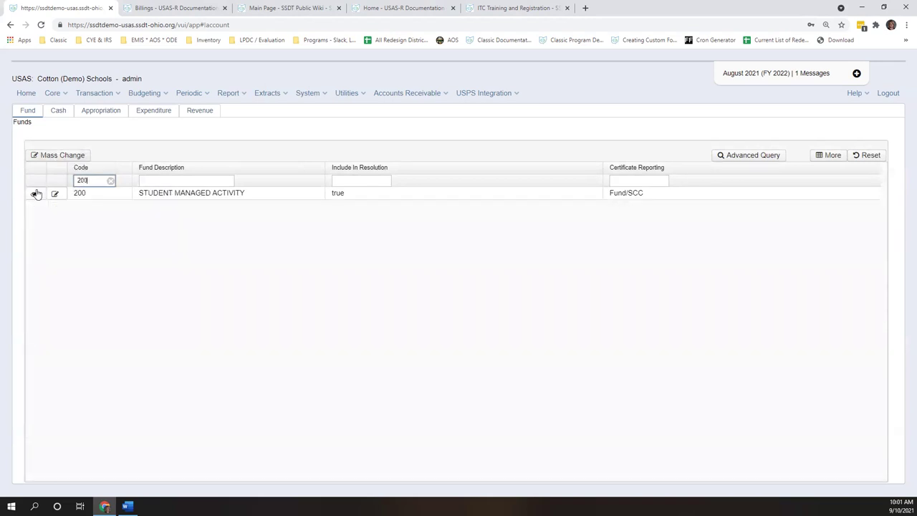
pyautogui.click(34, 193)
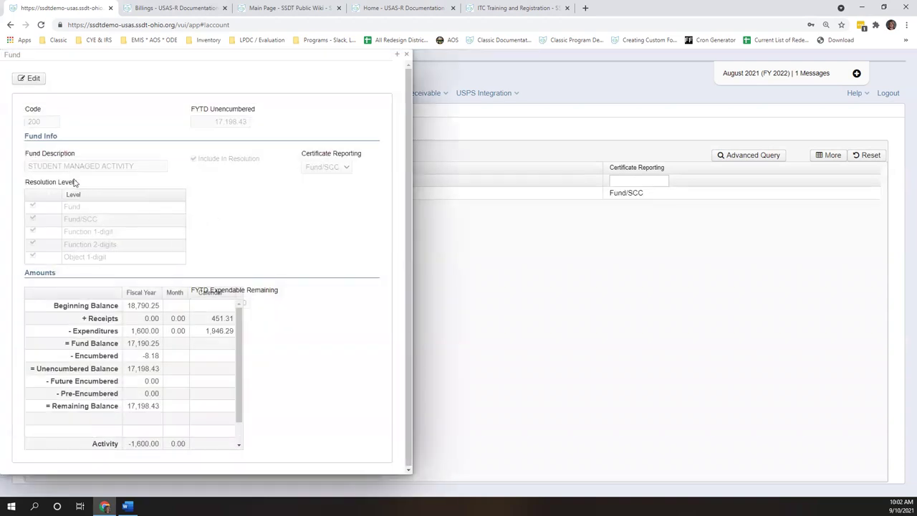
pyautogui.click(397, 55)
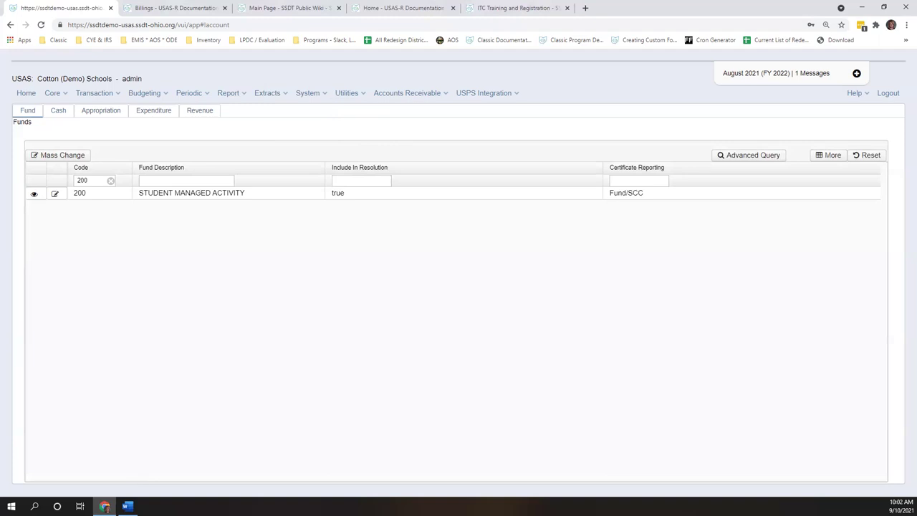
pyautogui.click(507, 8)
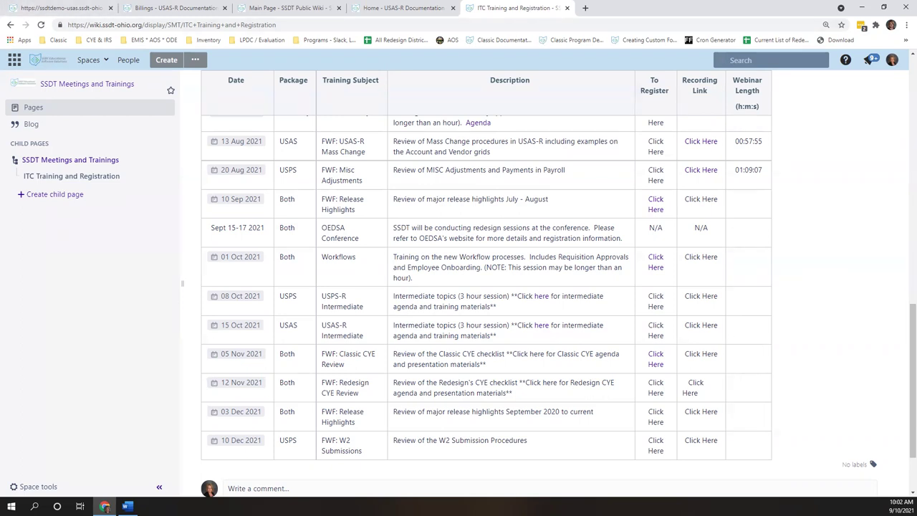
pyautogui.click(47, 8)
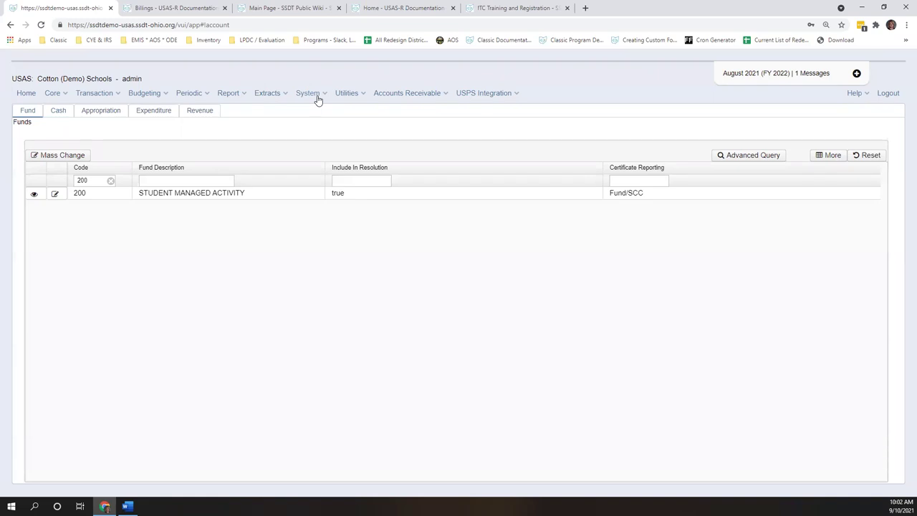
# - Go to the System Users list and view the first user's details
pyautogui.click(316, 95)
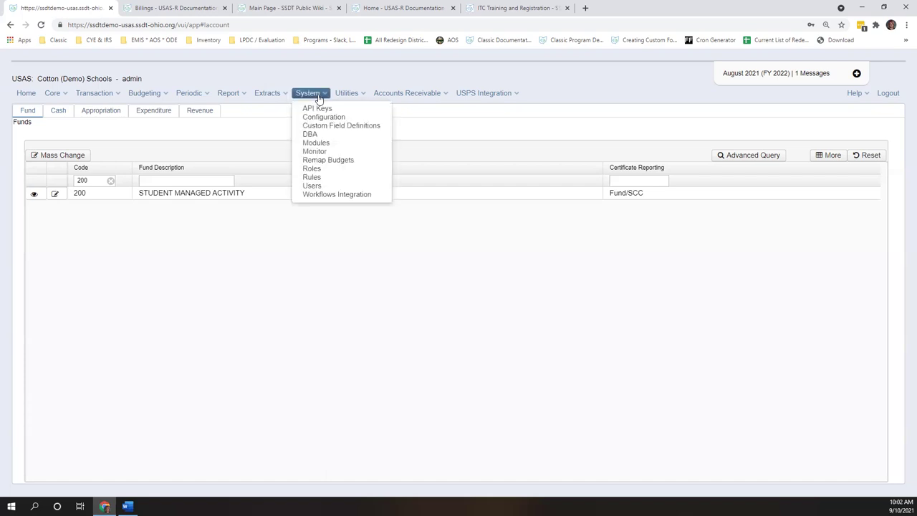
pyautogui.click(309, 186)
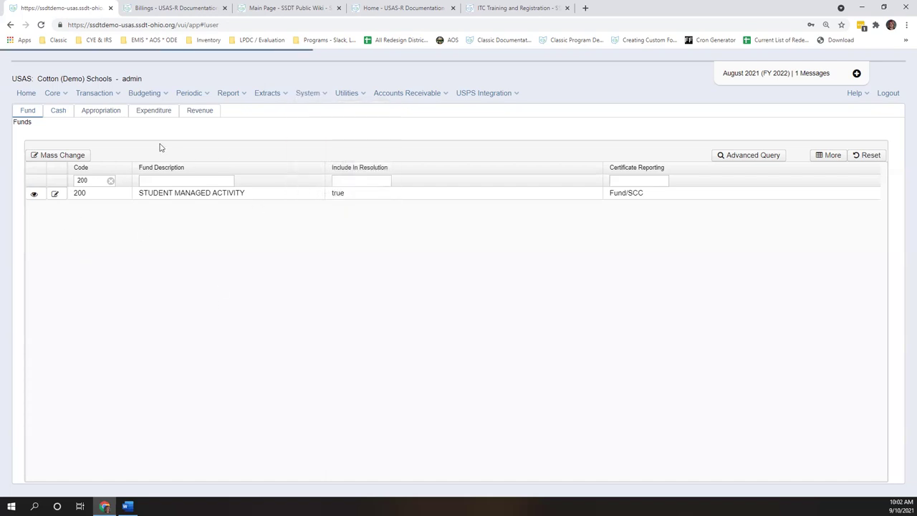
pyautogui.click(56, 180)
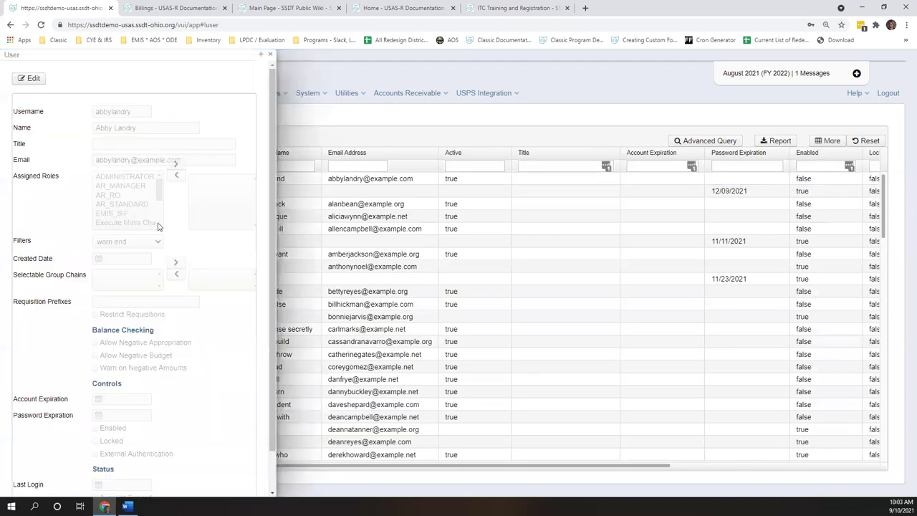
# - Edit the first user, check the Filters dropdown without changing it, save, and close the details
pyautogui.click(31, 79)
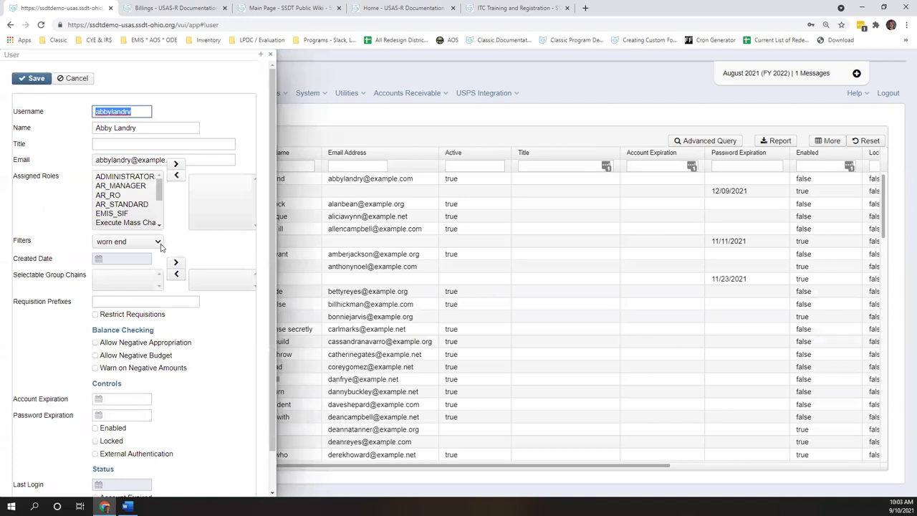
pyautogui.click(157, 242)
pyautogui.click(160, 246)
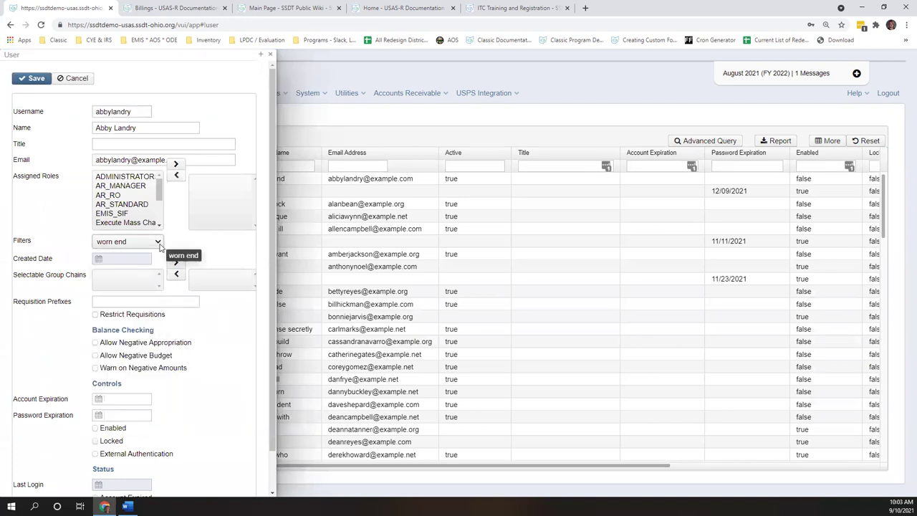
pyautogui.click(36, 79)
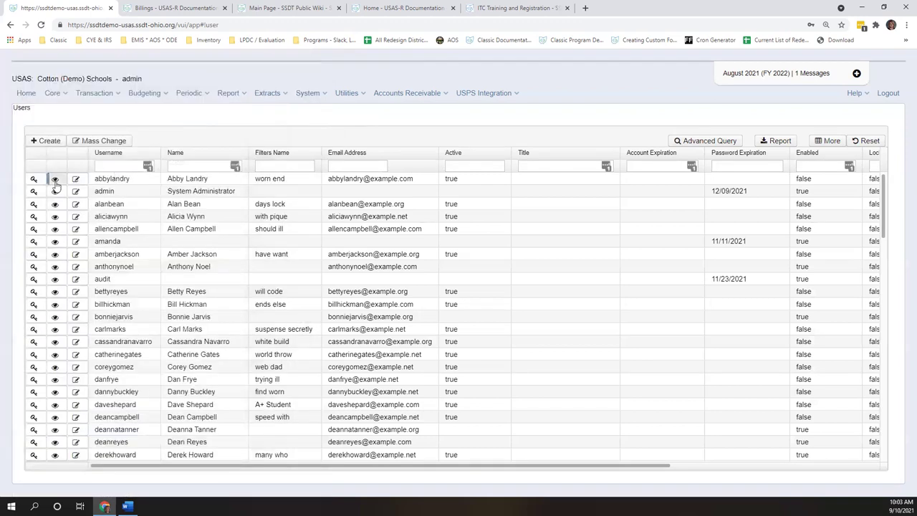
pyautogui.click(55, 179)
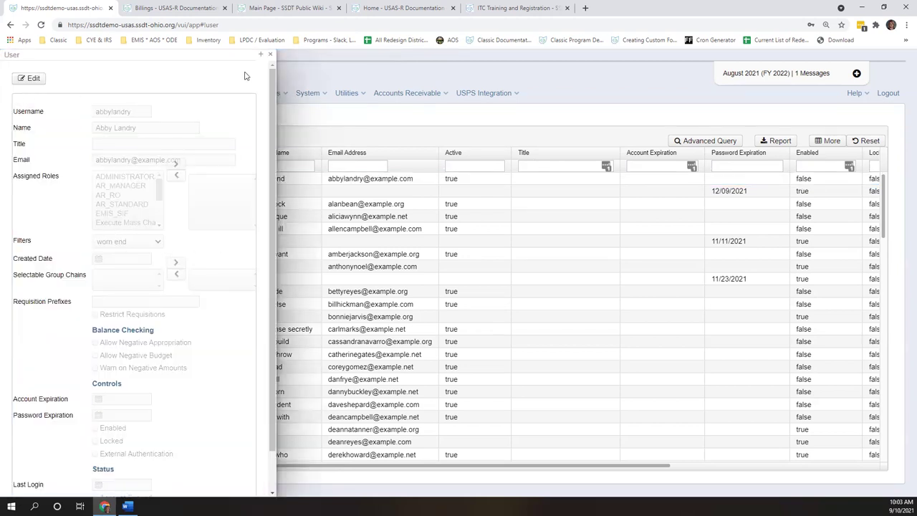
pyautogui.click(270, 56)
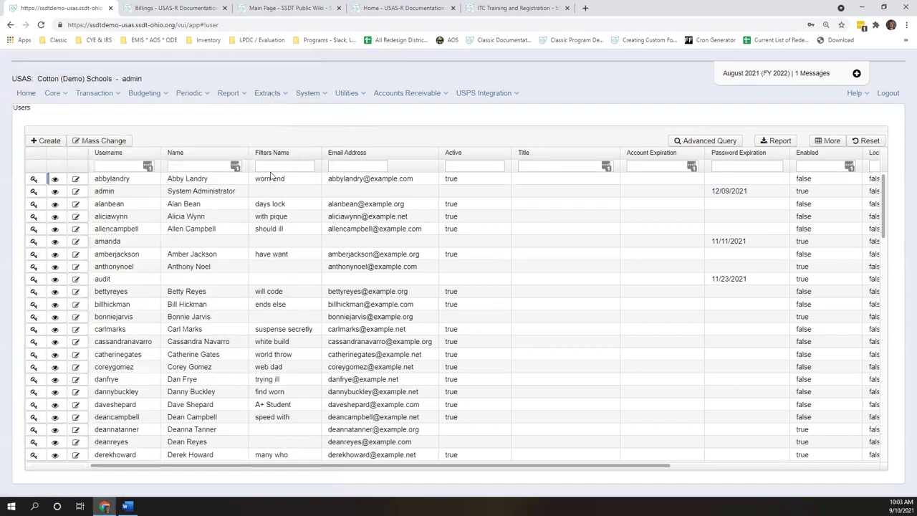
# - Check the Filters dropdown for the user assigned the A+ Student filter, keeping A+ Student
pyautogui.click(54, 179)
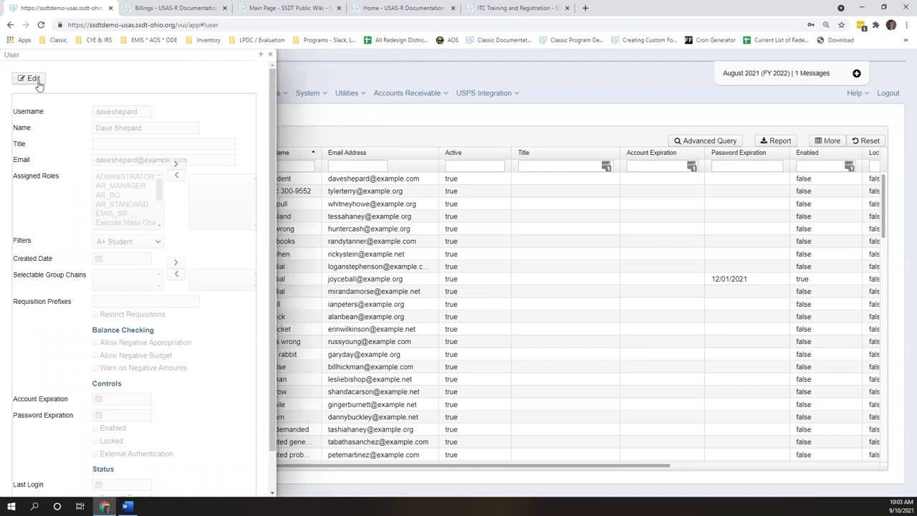
pyautogui.click(29, 78)
pyautogui.click(159, 242)
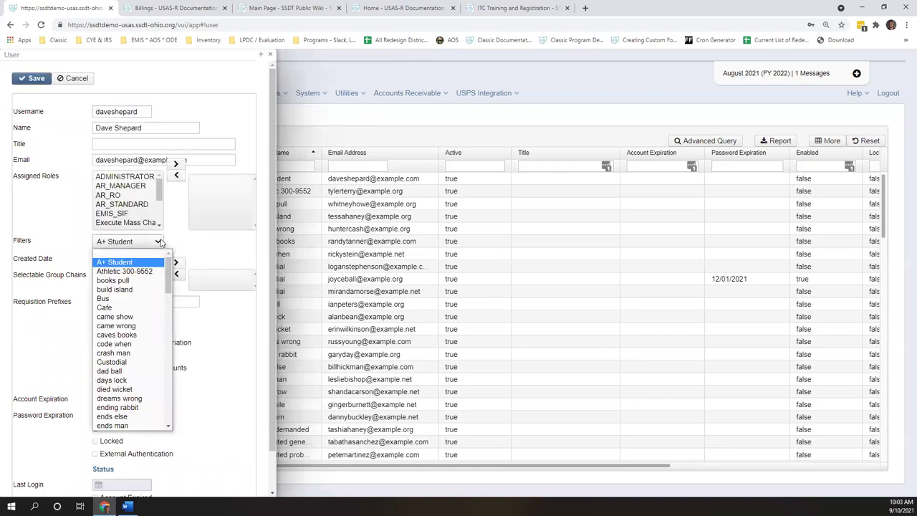
pyautogui.click(178, 245)
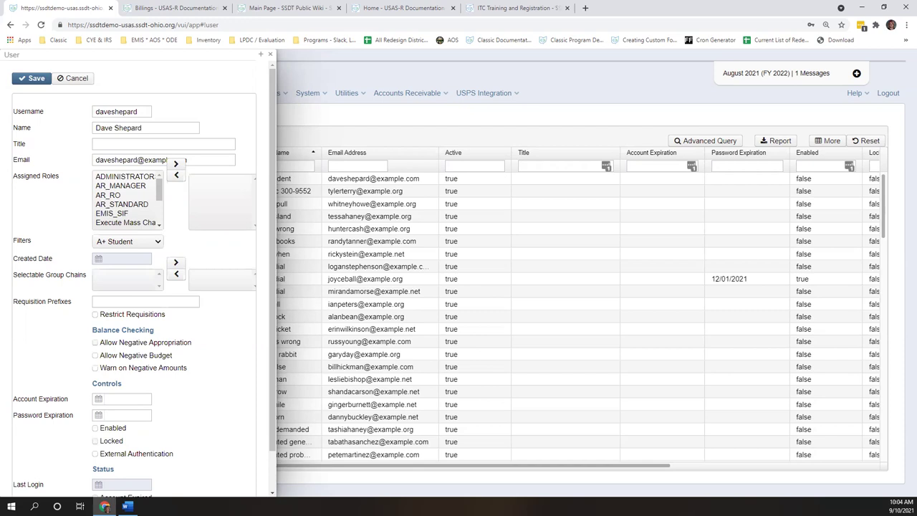
# - Cancel the user edit and scroll to the end of the ITC Training and Registration wiki page
pyautogui.click(85, 78)
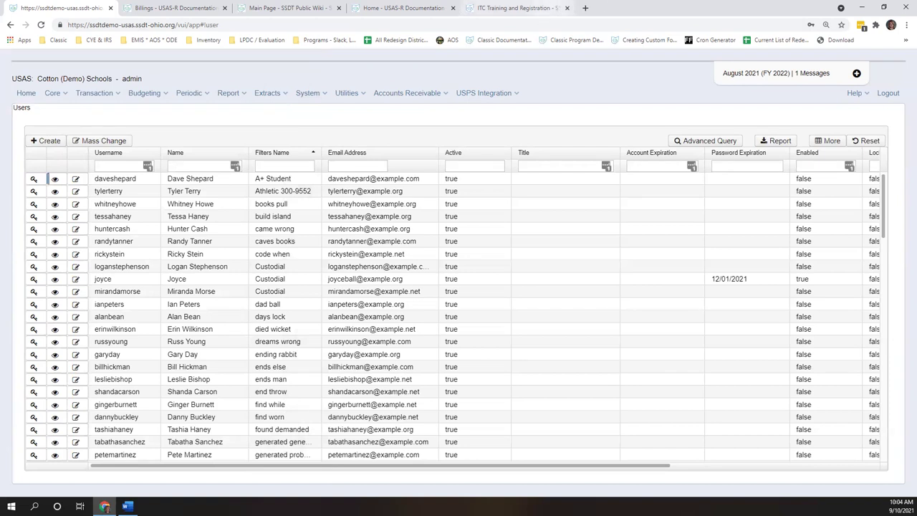
pyautogui.hotkey('ctrl', '5')
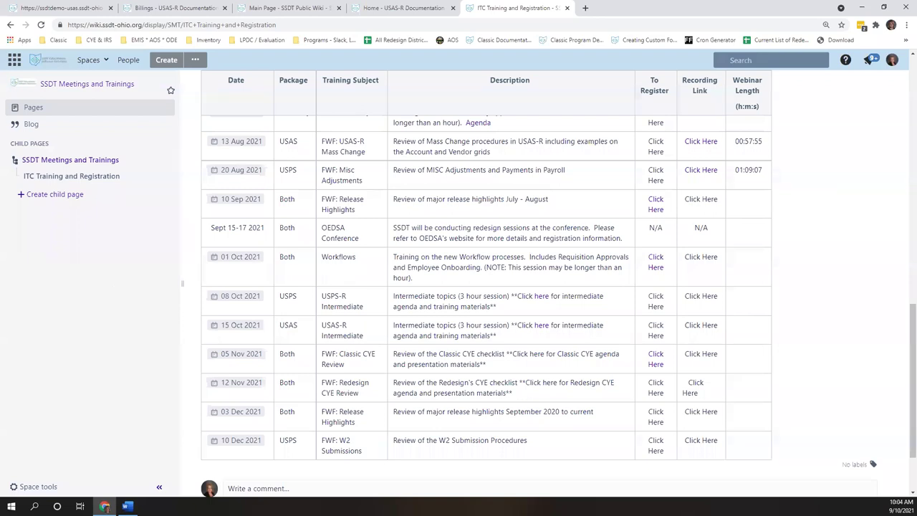
pyautogui.scroll(-3, 485, 287)
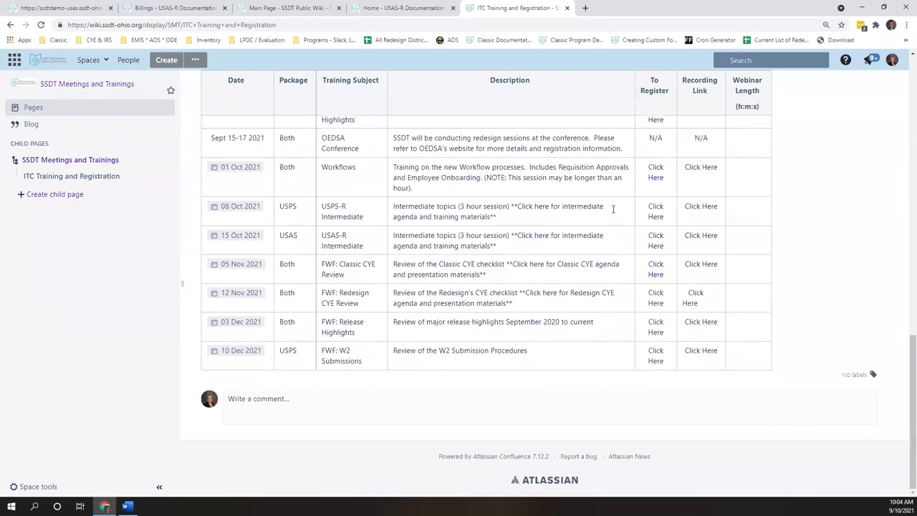